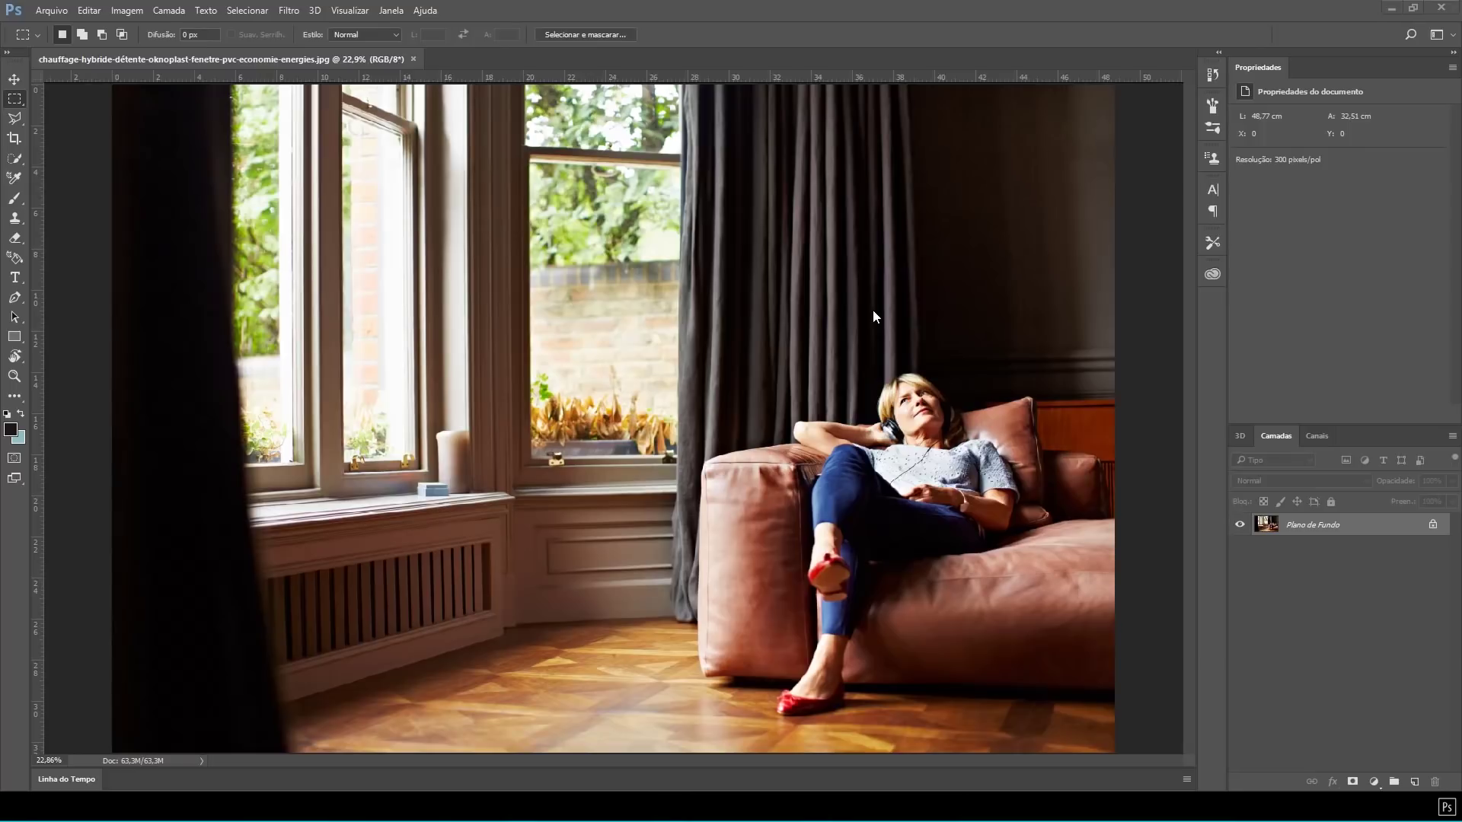
- Convert the locked background to an editable layer and start a Pen path along the bottom and right edges of the leftmost window pane
double_click(1370, 533, "alt")
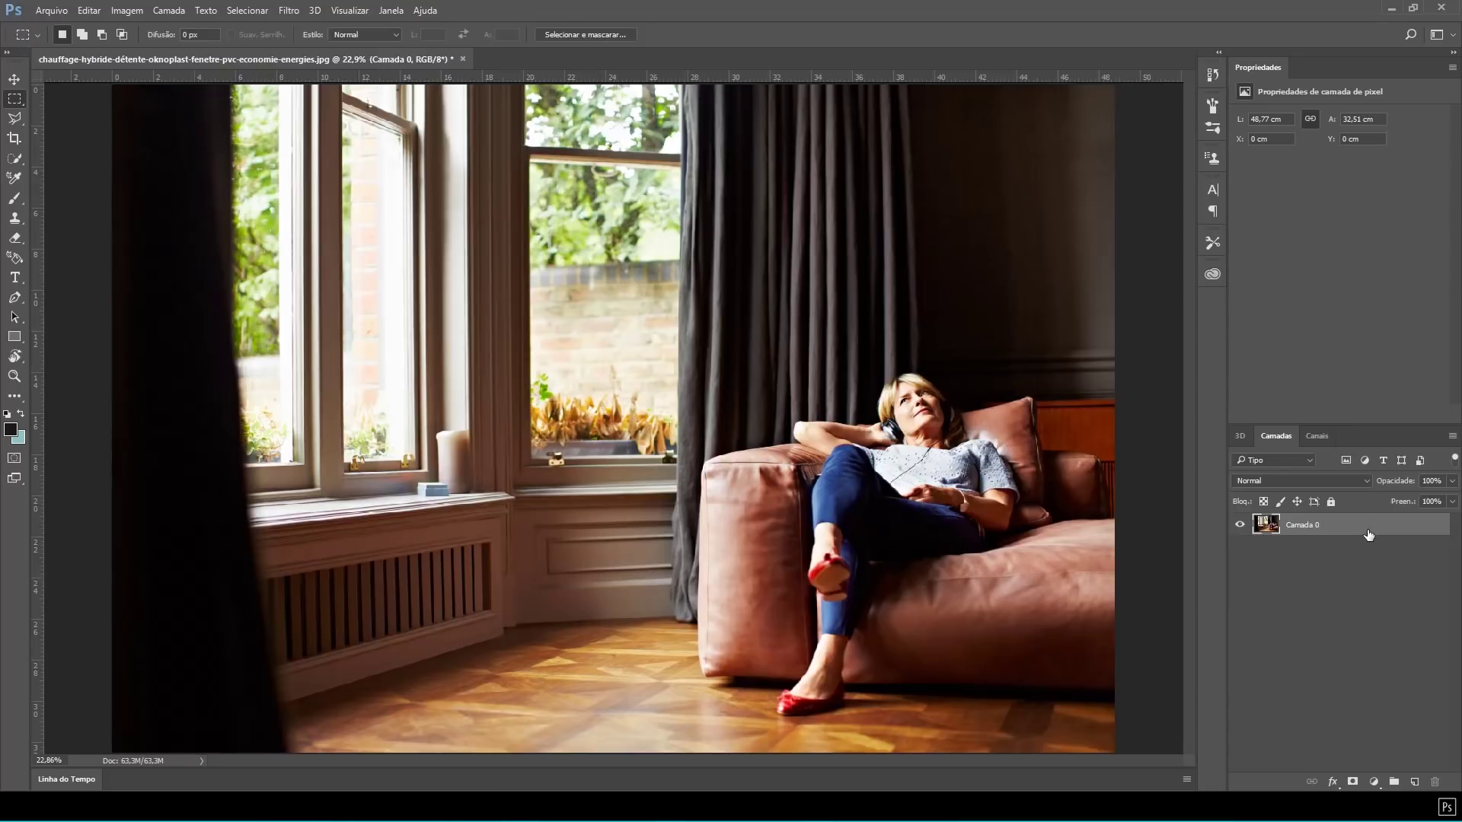
left_click(14, 298)
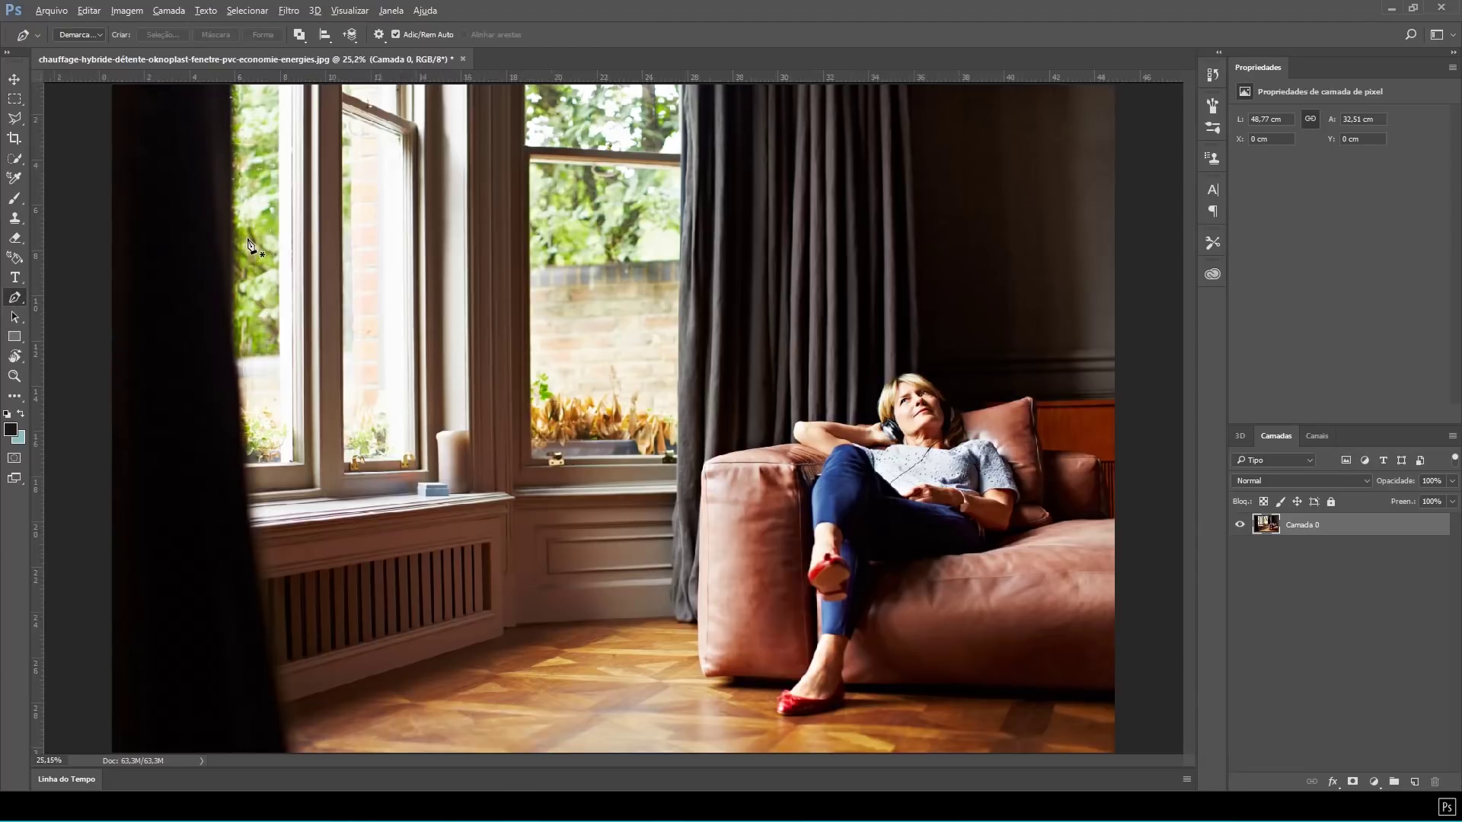
scroll(257, 247, "up", 5)
scroll(354, 358, "left", 5)
scroll(565, 378, "up", 1)
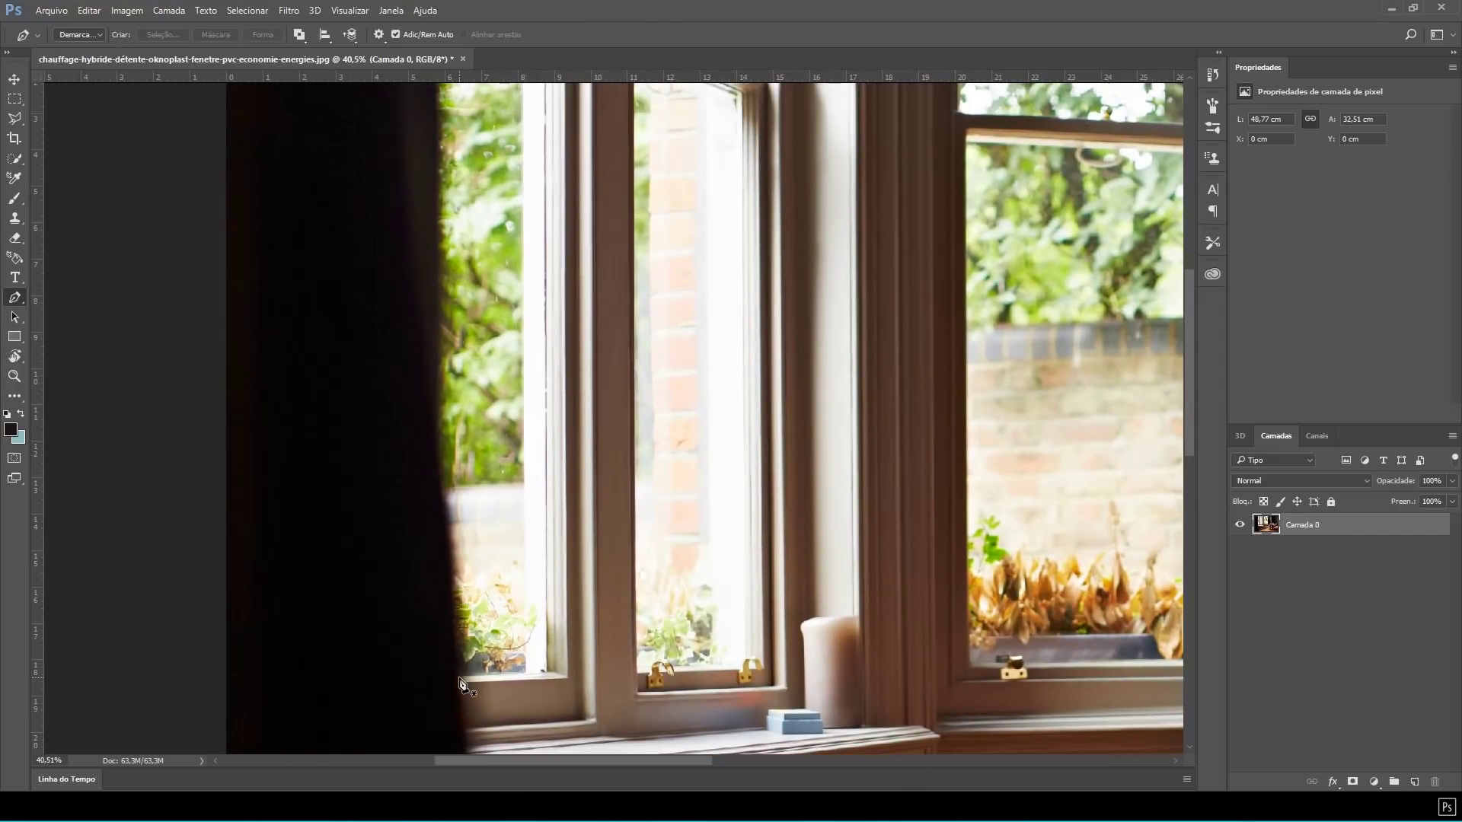
left_click(458, 677)
left_click_drag(533, 563, 583, 679)
left_click(597, 118)
left_click(511, 120)
- Continue the Pen path down the left curtain's edge and close it around the leftmost window pane
left_click_drag(568, 312, 542, 248)
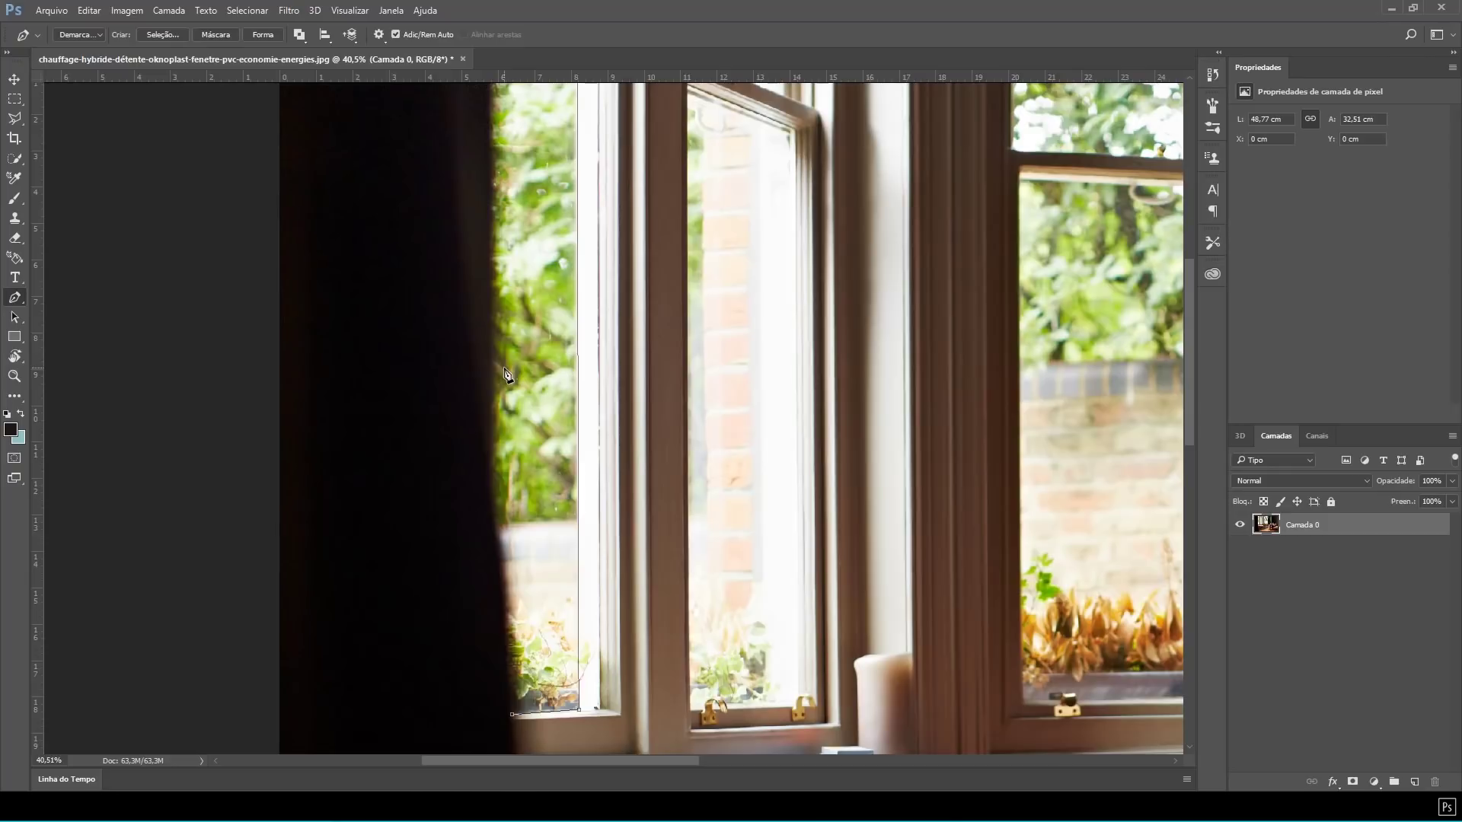
left_click_drag(487, 328, 543, 382)
left_click_drag(544, 342, 546, 410)
left_click(545, 341, "alt")
left_click_drag(560, 637, 538, 567)
left_click(532, 520, "alt")
left_click(544, 655)
- Start a Pen path along the bottom edge of the middle window's lower pane, following the outline of the brass latches
scroll(749, 643, "up", 3)
left_click(704, 646)
left_click(730, 645)
left_click_drag(751, 631, 767, 650)
left_click_drag(920, 609, 966, 655)
left_click(901, 685)
left_click(878, 119)
key("ctrl+alt+z")
key("ctrl+alt+z")
- Trace the right, top and left sides of the middle window's lower pane and close the path
left_click(881, 686)
left_click(875, 102)
left_click_drag(900, 122, 900, 124)
scroll(900, 123, "up", 3)
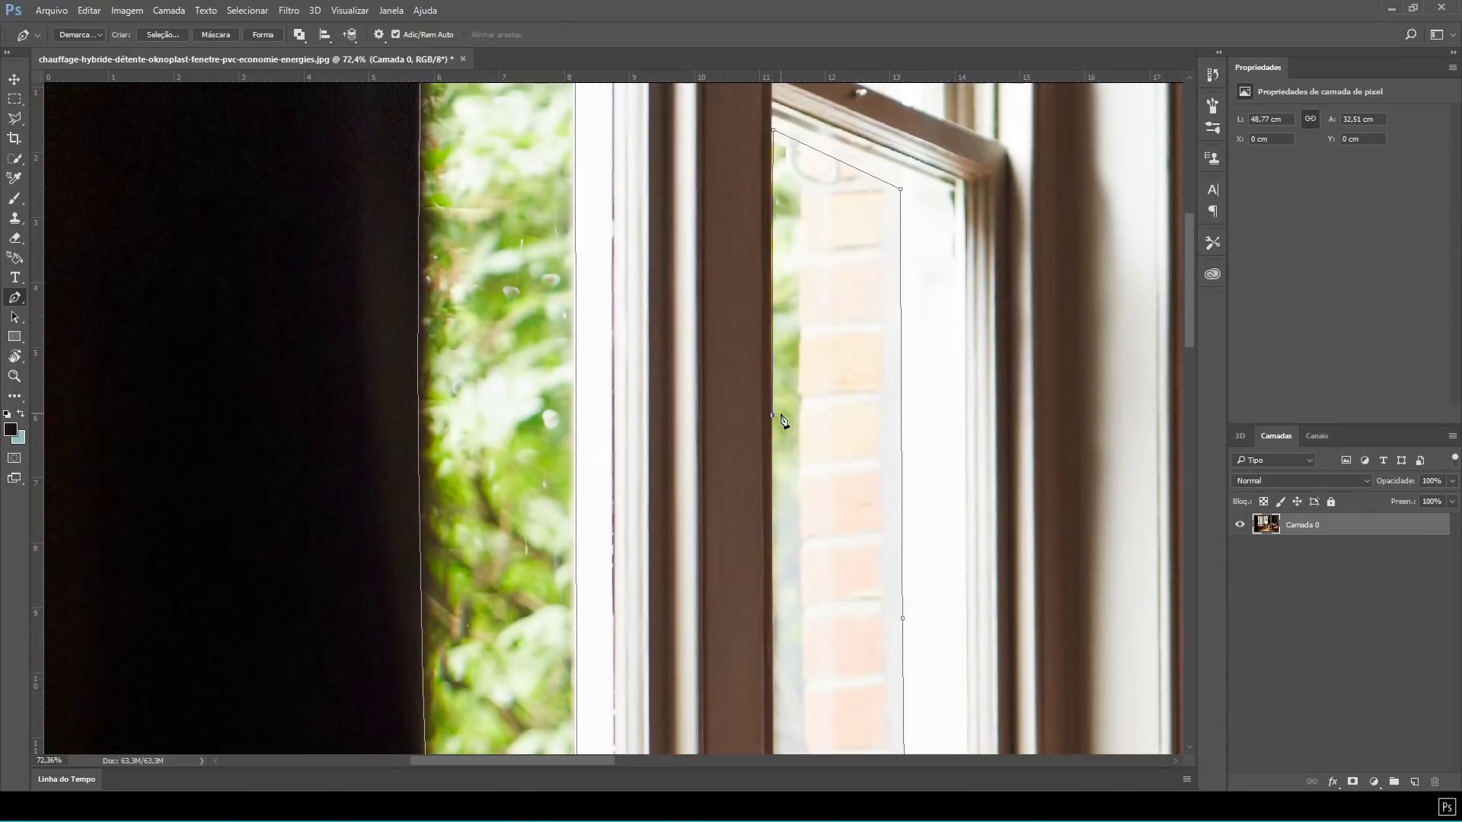
scroll(771, 343, "down", 10)
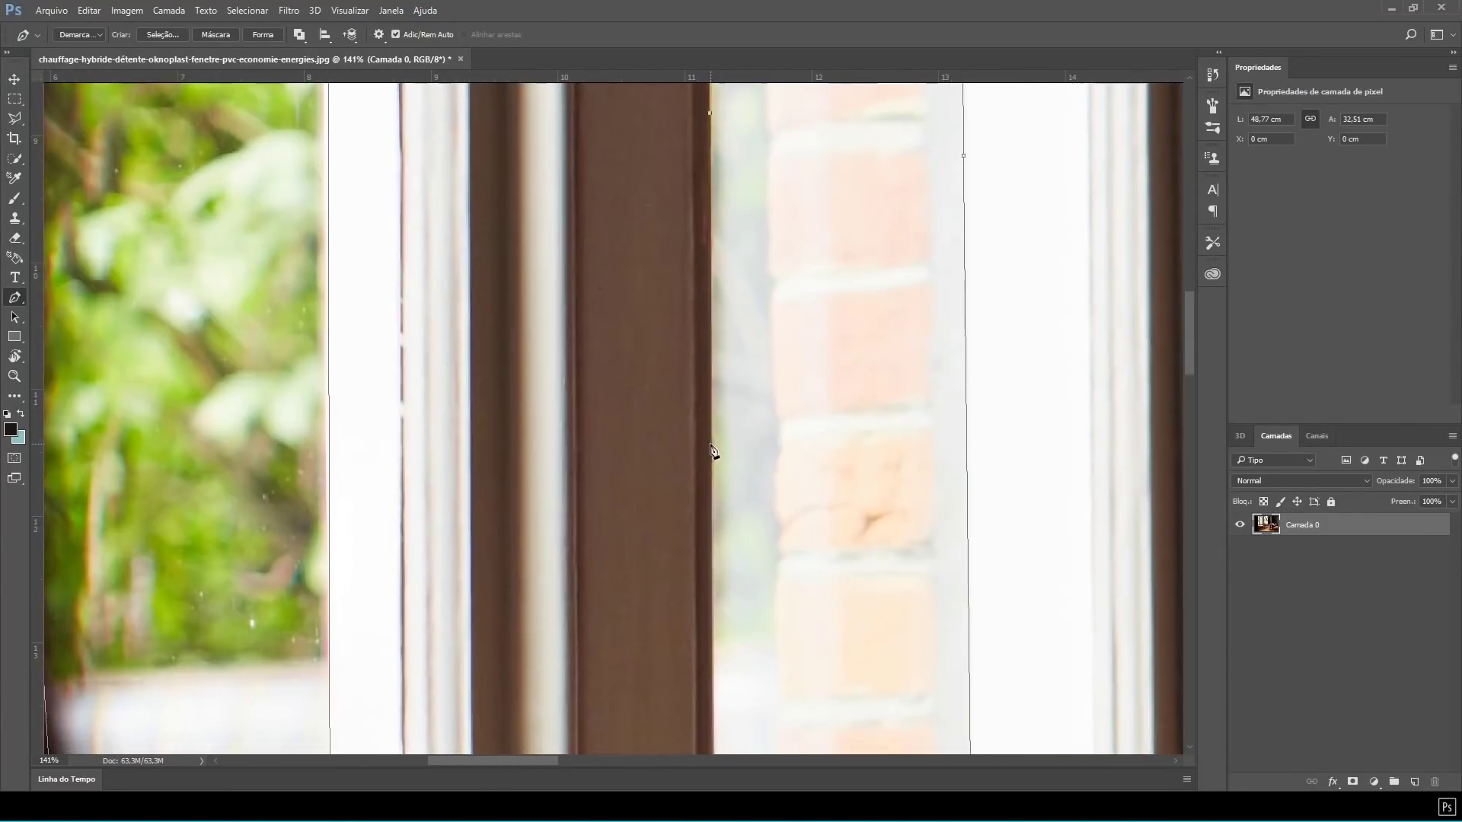
left_click(710, 445)
left_click_drag(711, 670, 671, 223)
left_click(630, 500)
left_click(881, 491)
scroll(762, 358, "down", 9)
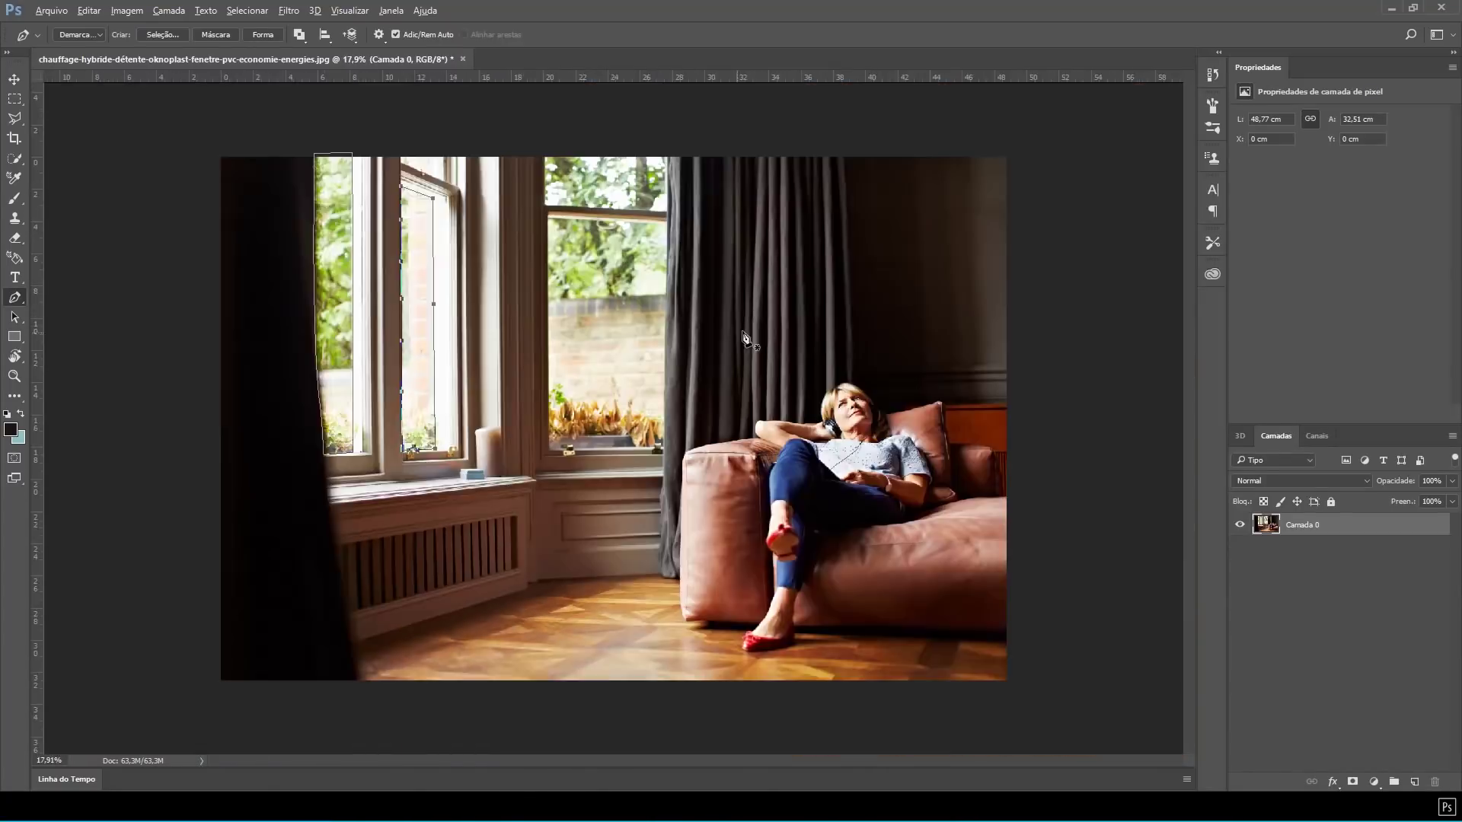
- Draw a closed Pen path around the small upper pane of the middle window
scroll(420, 160, "up", 7)
left_click(329, 143)
left_click(329, 173)
left_click(476, 236)
left_click(472, 135)
left_click(338, 132)
left_click(328, 143)
- Draw a closed Pen path around the upper pane of the window beside the grey curtain
scroll(487, 163, "down", 8)
scroll(854, 206, "up", 5)
left_click(649, 123)
left_click(649, 294)
left_click(656, 301)
left_click(1067, 320)
left_click(1061, 121)
left_click(648, 123)
- Start a Pen path along the top of the lower pane beside the grey curtain and down the curtain's edge
left_click_drag(904, 343, 741, 107)
left_click(500, 101)
left_click(910, 122)
left_click(905, 385)
left_click(901, 444)
left_click_drag(904, 498, 832, 204)
left_click(823, 425)
left_click(821, 596)
- Continue the path along the bottom edge of that lower pane, tracing around its latches
left_click(789, 593)
left_click(515, 603)
left_click(508, 592)
left_click(491, 595)
left_click(488, 601)
left_click(431, 603)
left_click(428, 591)
- Trace the path up the wooden frame side of the lower pane and close it at the starting point
left_click_drag(436, 279, 465, 524)
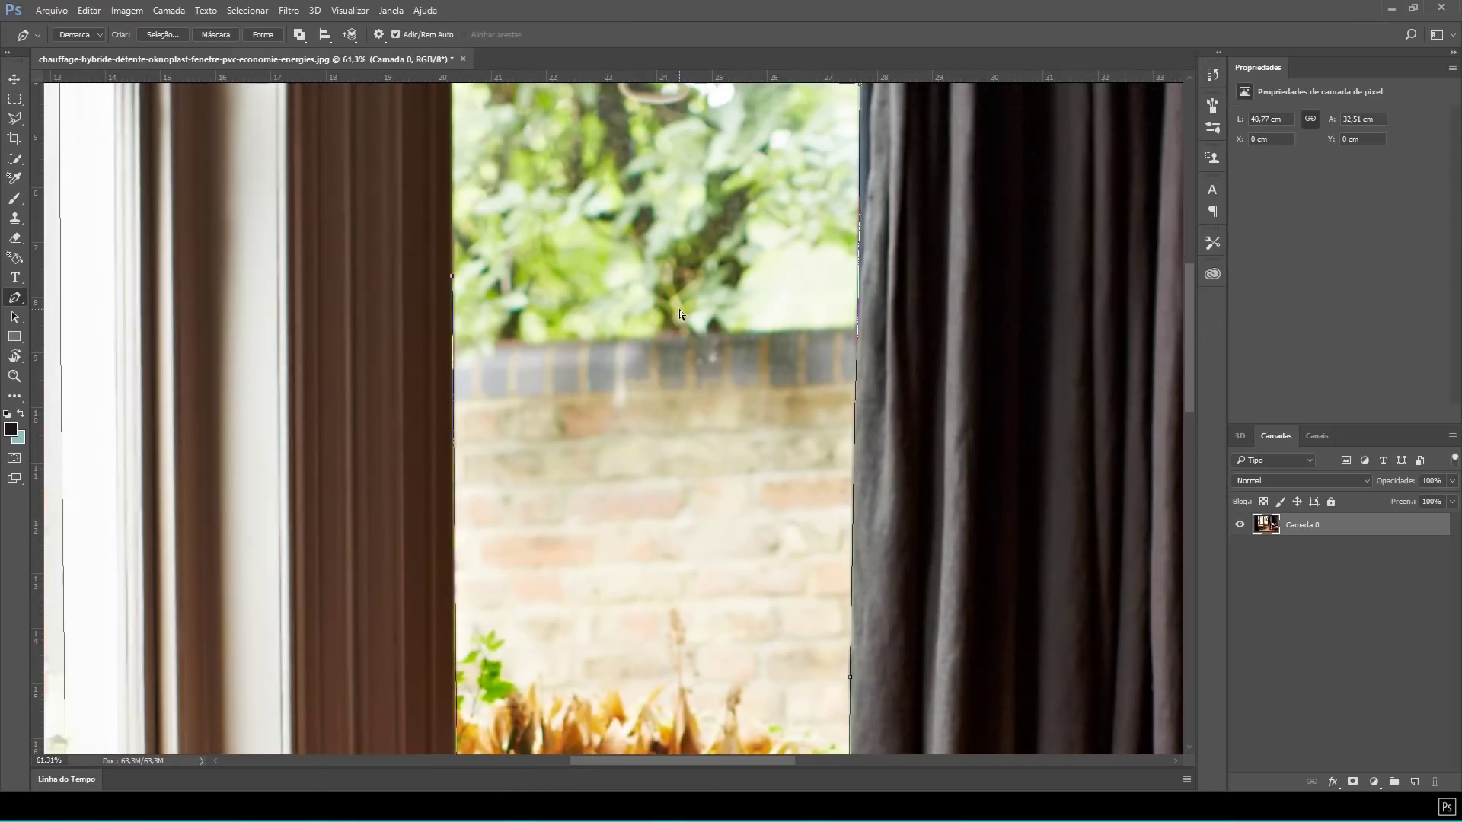
left_click_drag(538, 707, 586, 405)
left_click(504, 126)
left_click_drag(505, 131, 526, 532)
left_click(522, 159)
scroll(829, 150, "down", 10)
scroll(365, 148, "up", 1)
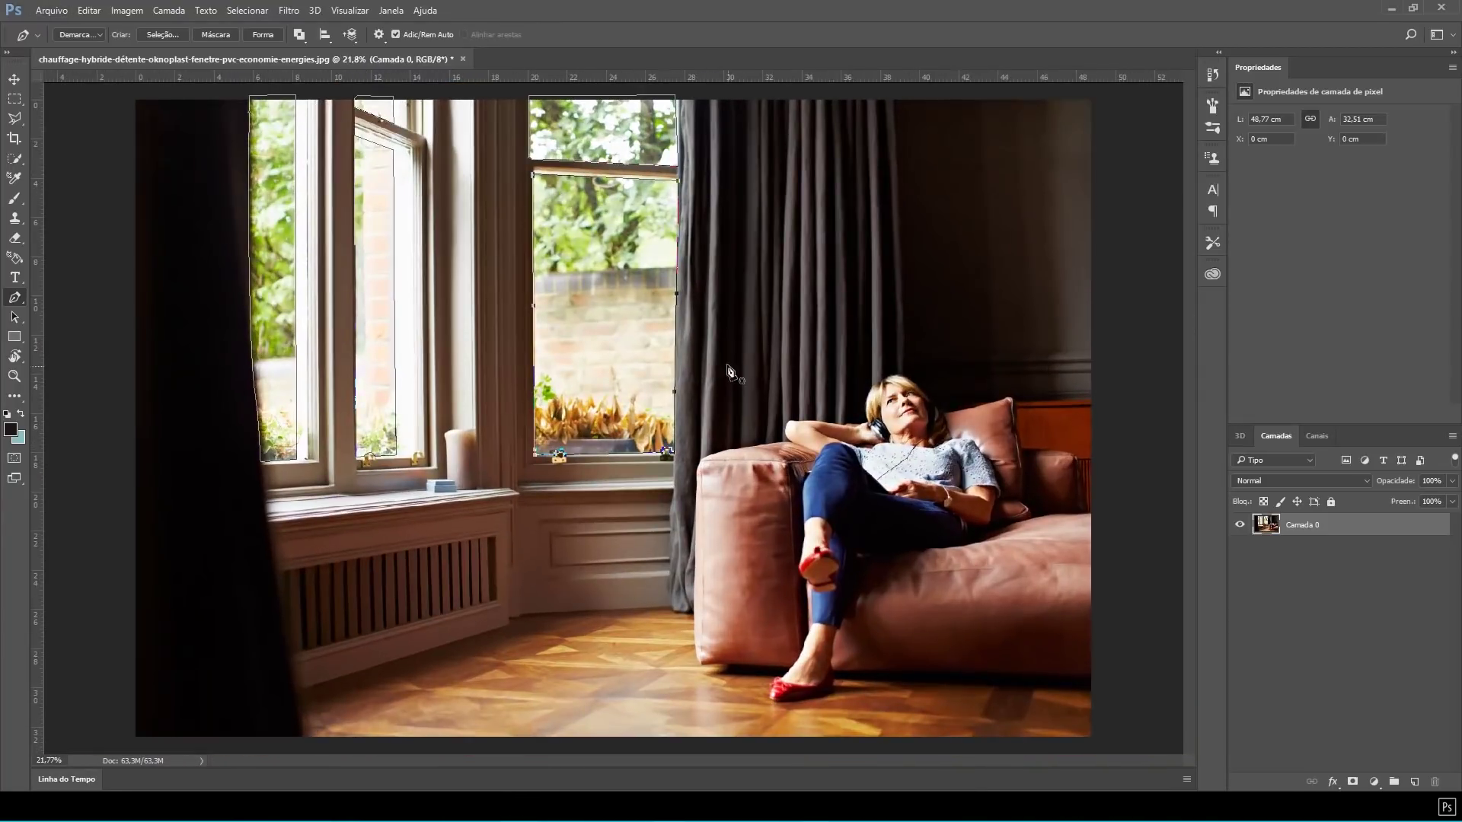
scroll(371, 122, "up", 1)
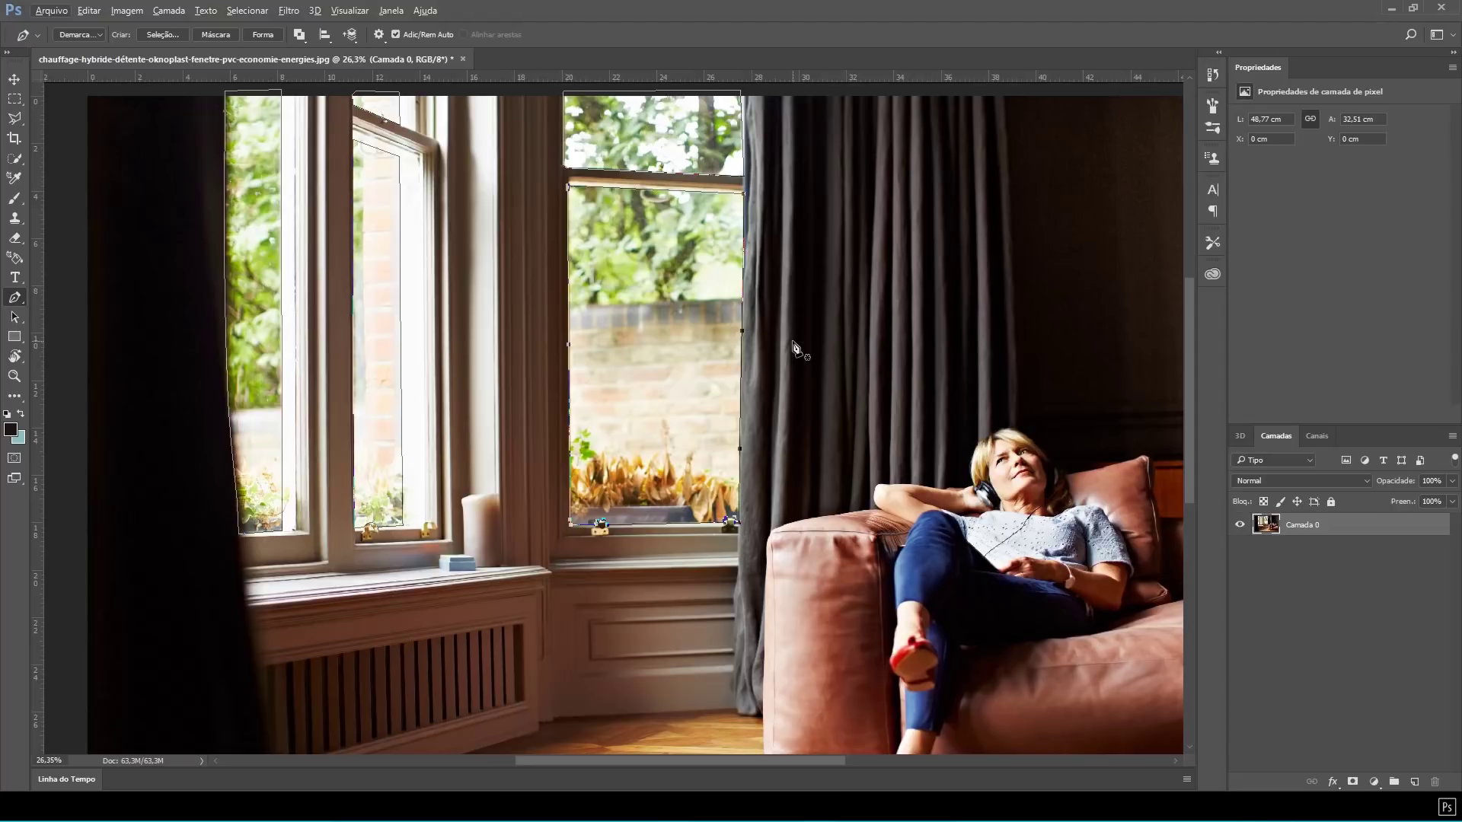
- Hide the window panes with a layer mask on Camada 0 by loading the paths as a selection and filling it with black
key("ctrl+Return")
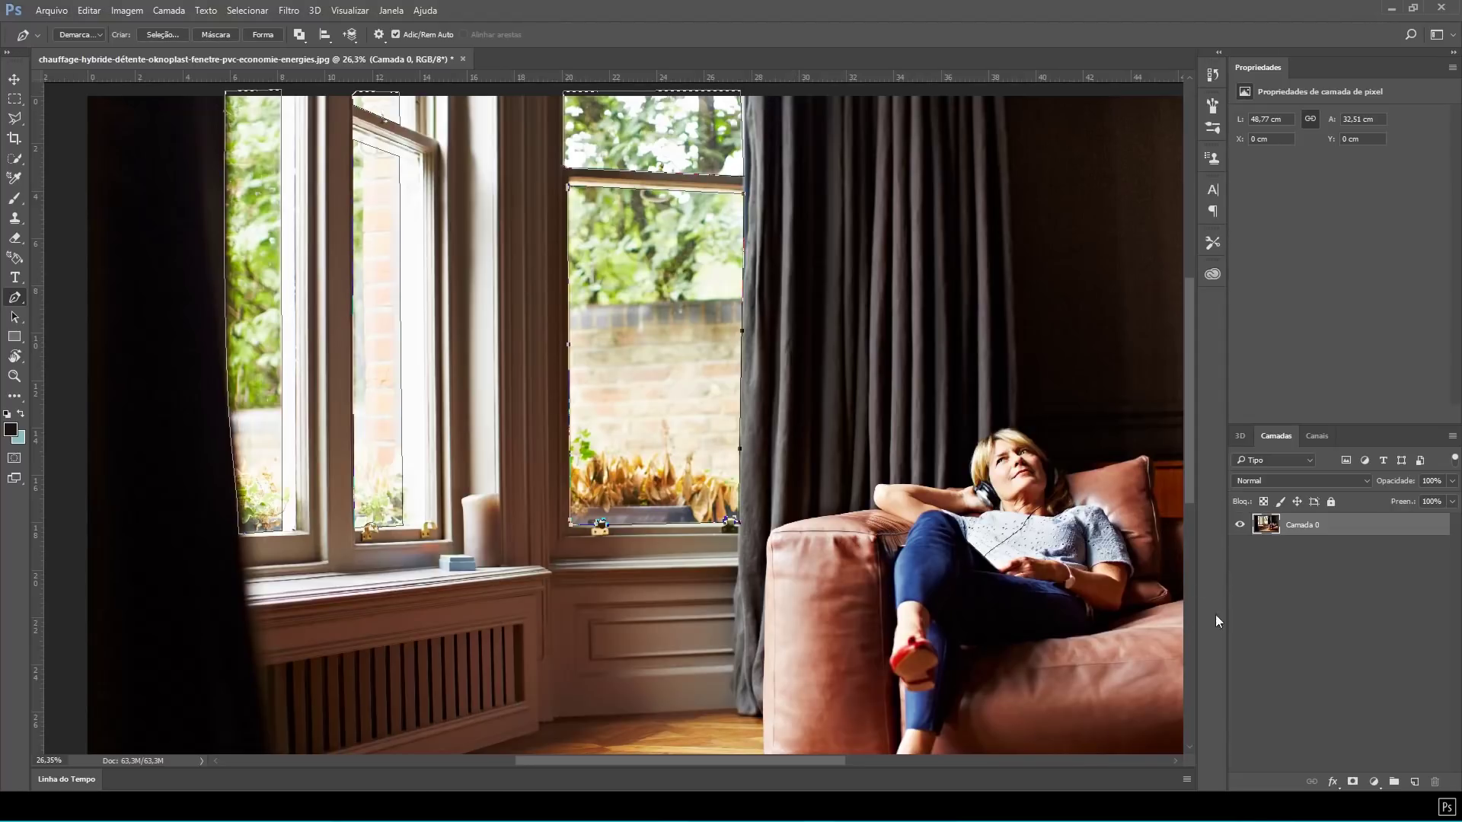
left_click(1352, 782)
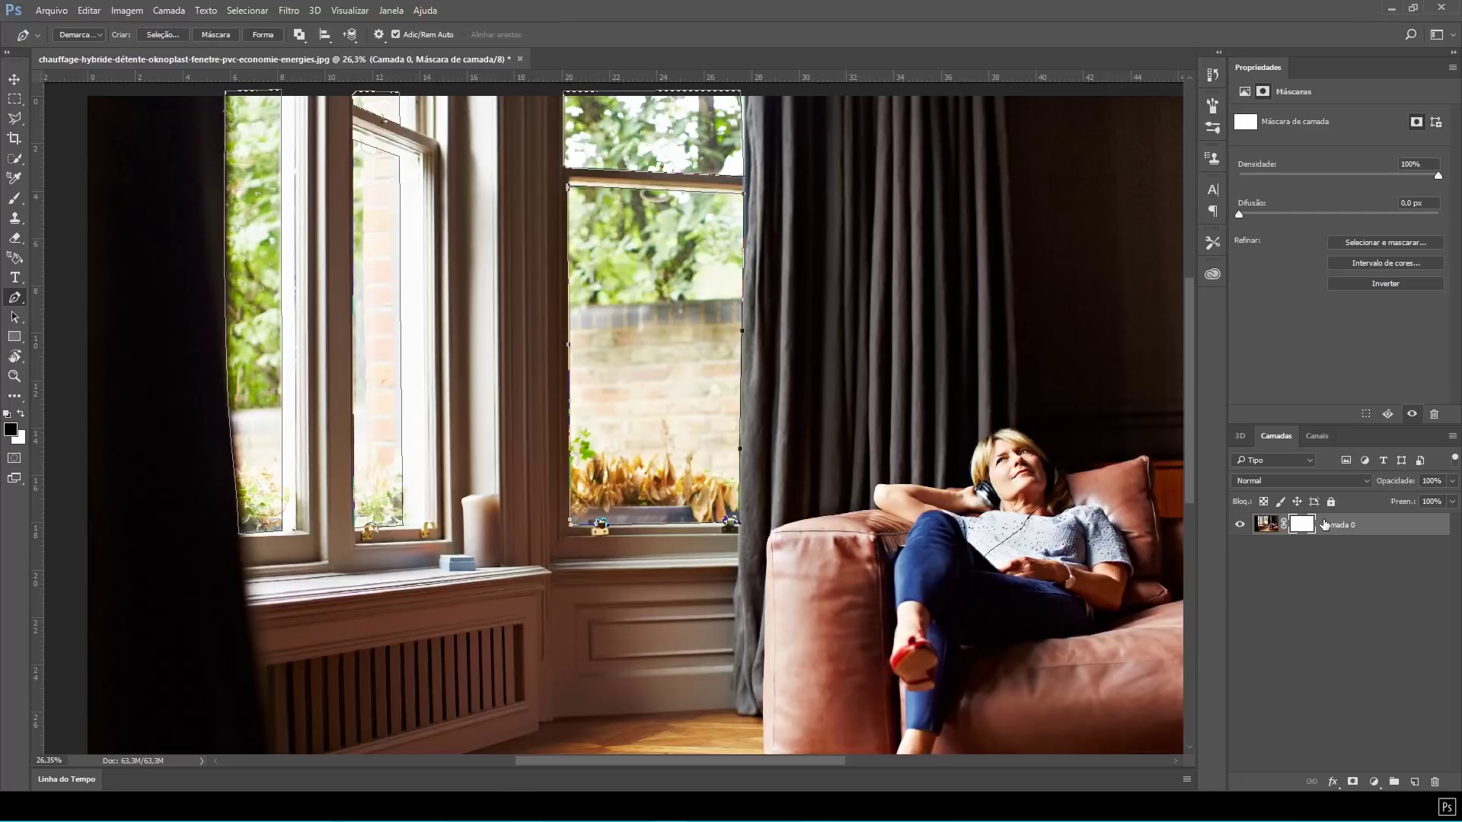
key("ctrl+Return")
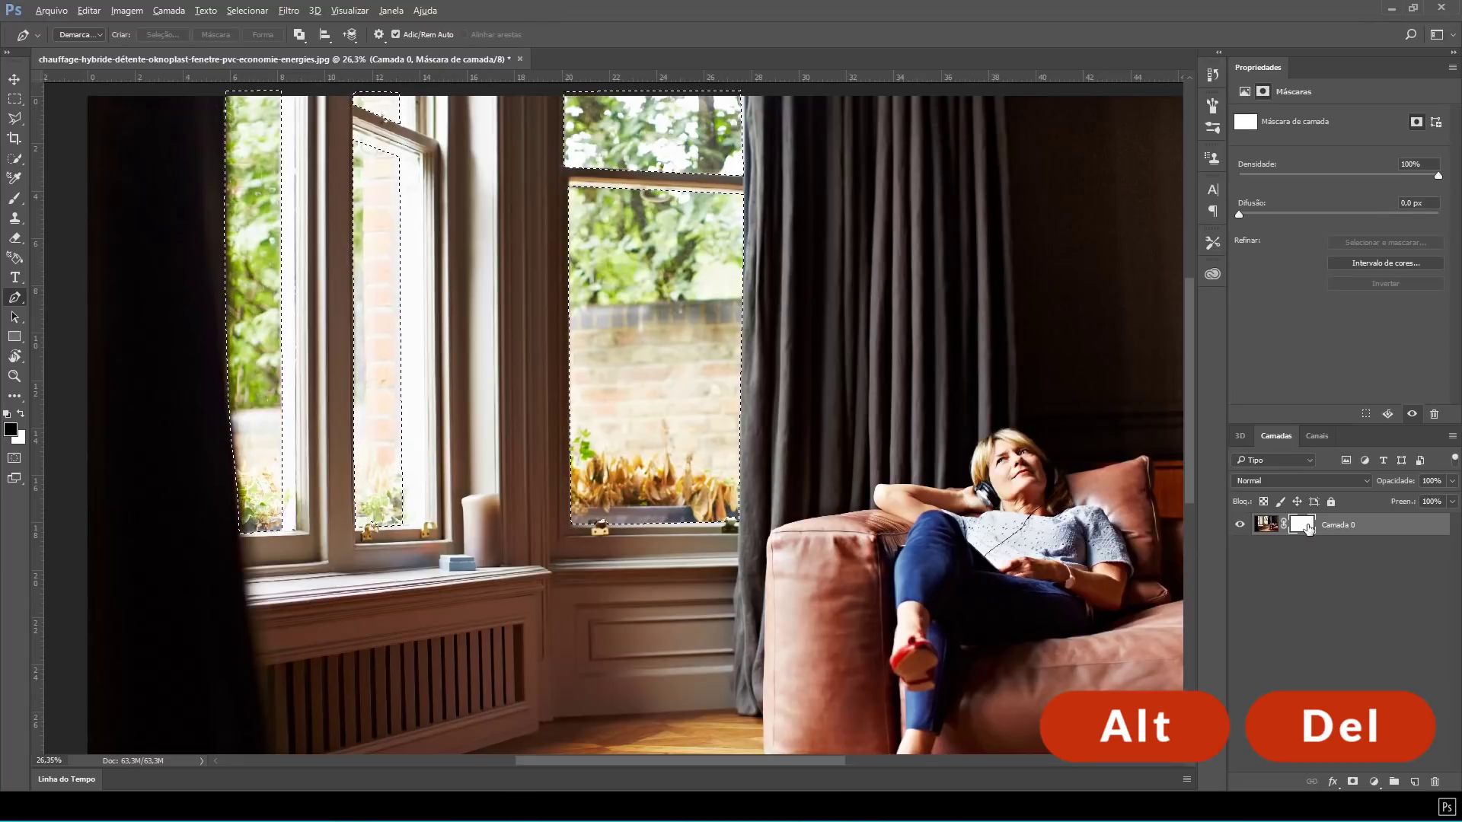
key("alt+Delete")
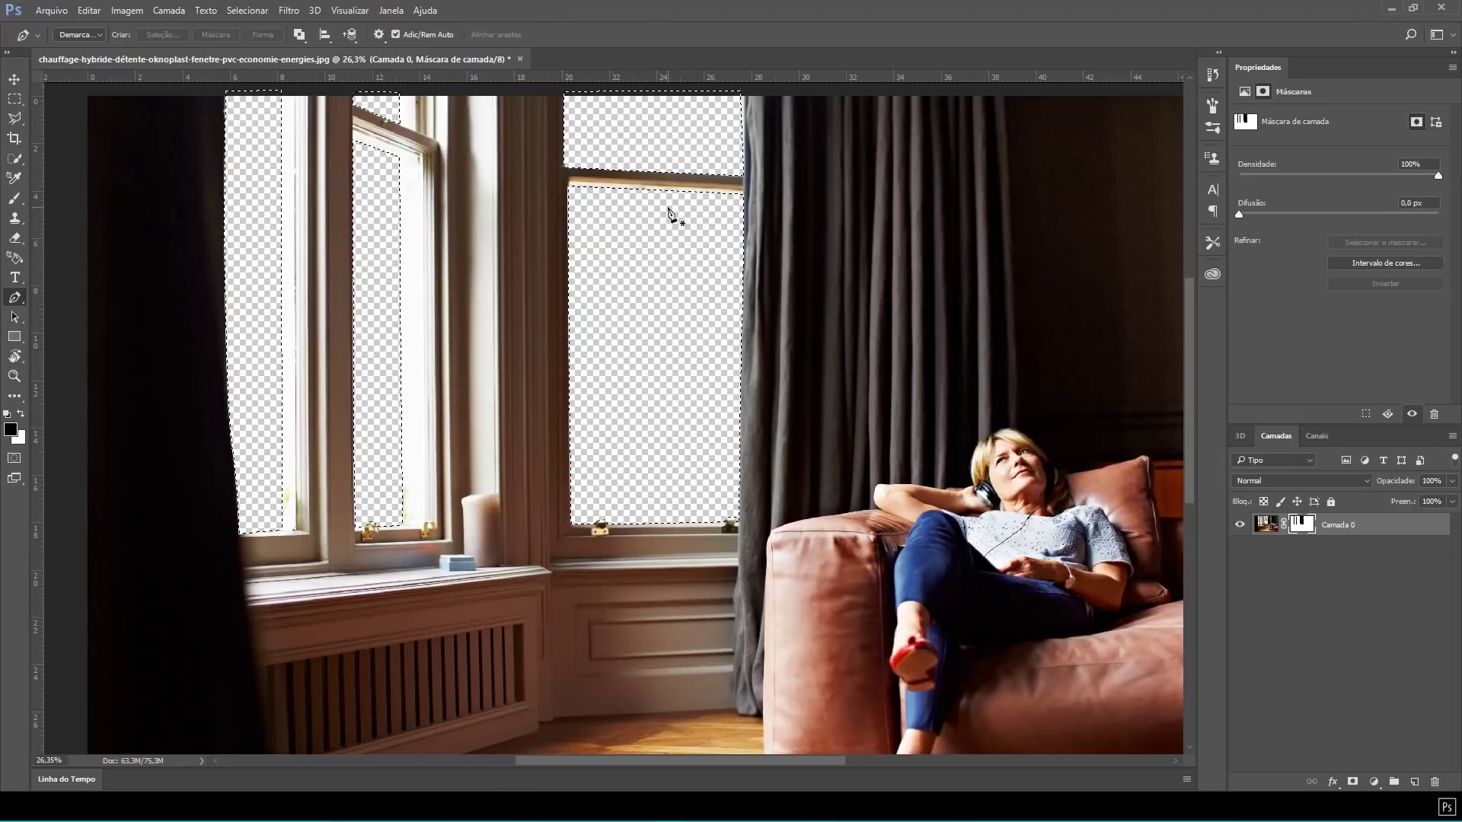
key("ctrl+d")
- Place the Skyscrapers-lights-city-night-view_3840x2160 image below Camada 0 and position the skyline behind the windows
left_click(14, 99)
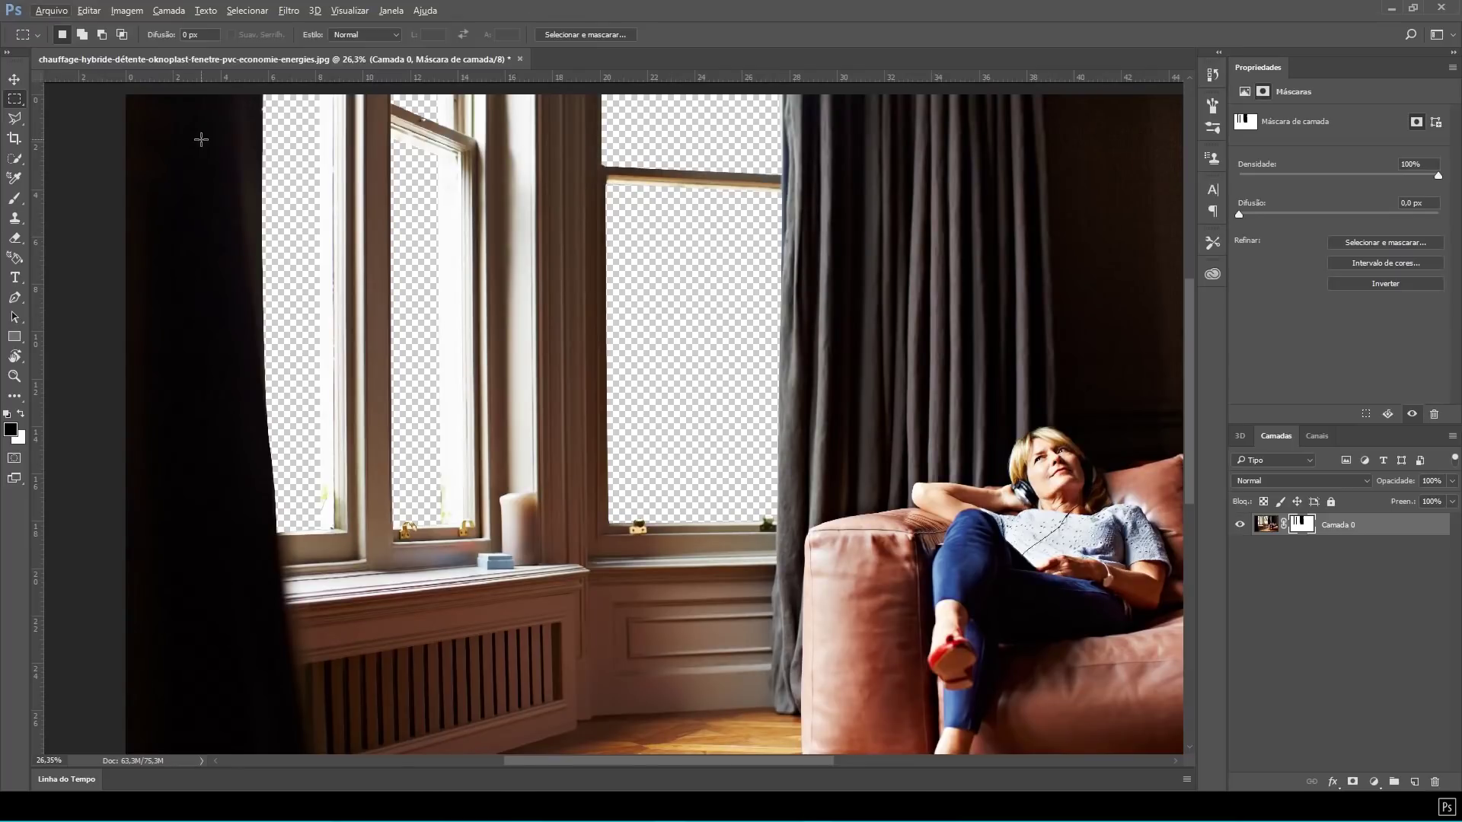
left_click(1393, 7)
left_click_drag(655, 470, 574, 372)
key("m")
left_click_drag(1361, 527, 1355, 555)
scroll(1102, 481, "down", 4)
key("v")
left_click_drag(619, 378, 659, 366)
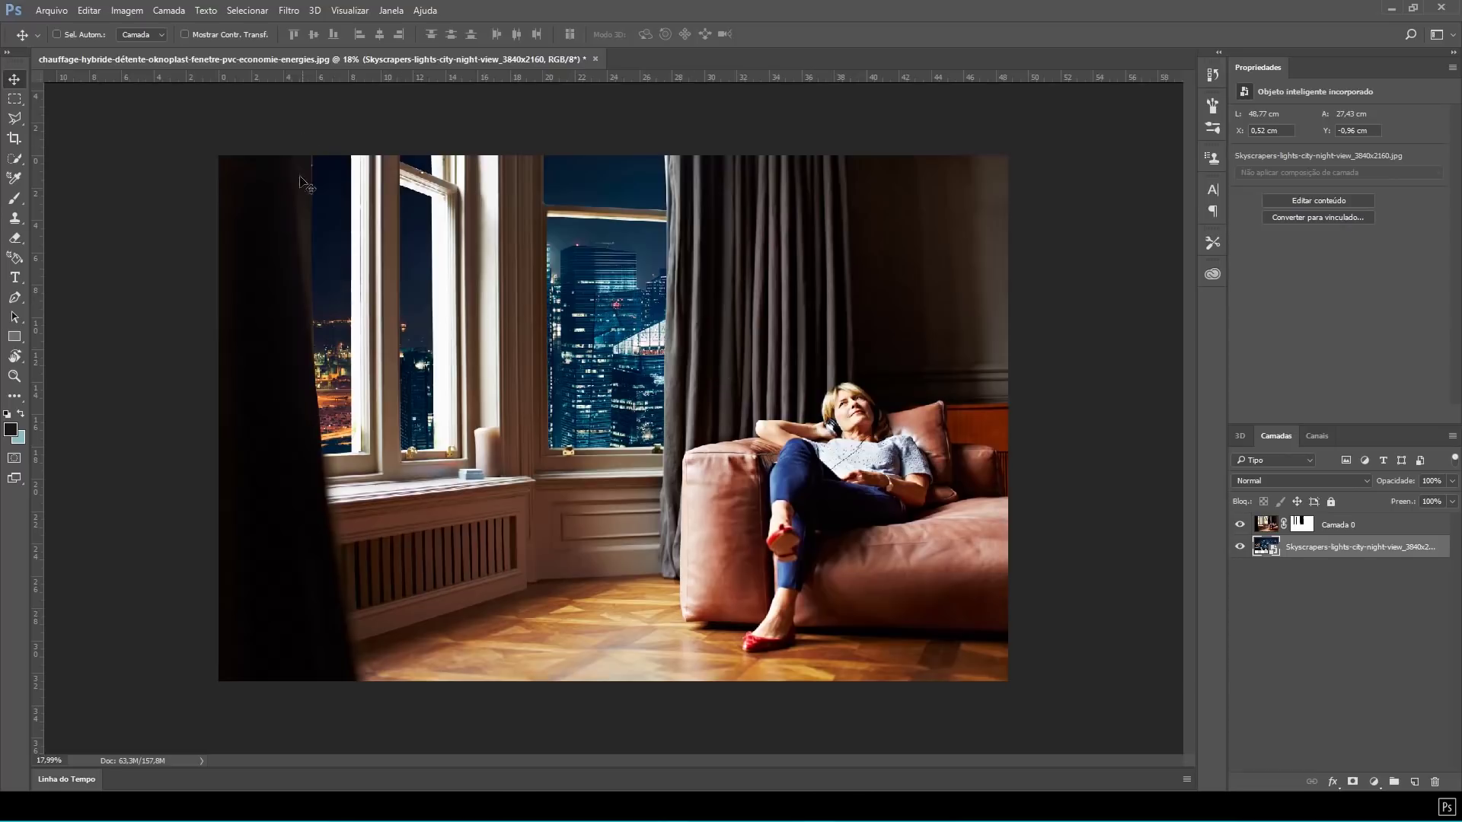
- Paint black on Camada 0's mask with a 150 px brush to clean the upper edge of the black curtain
left_click(1302, 524)
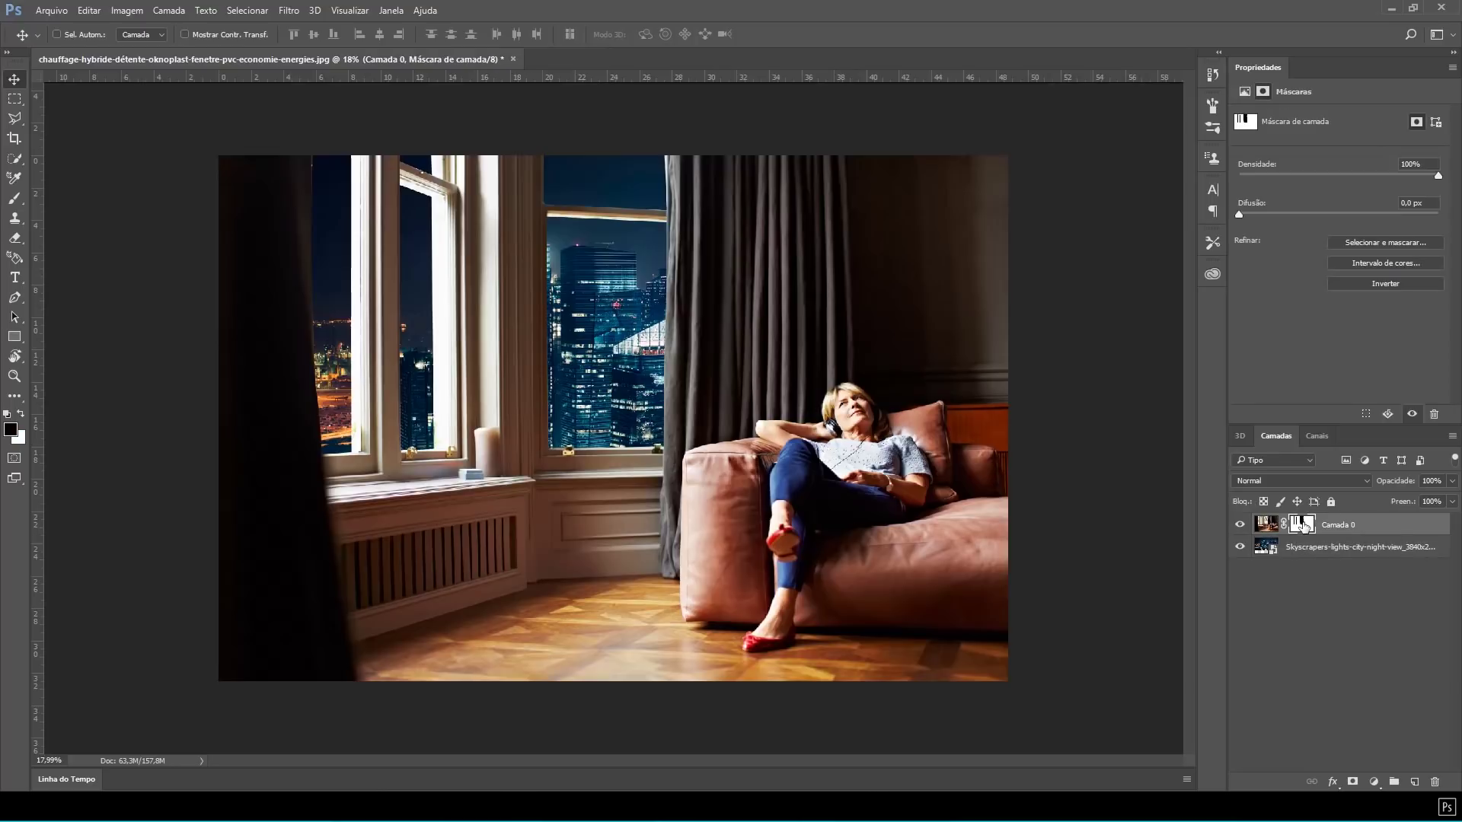
left_click(14, 197)
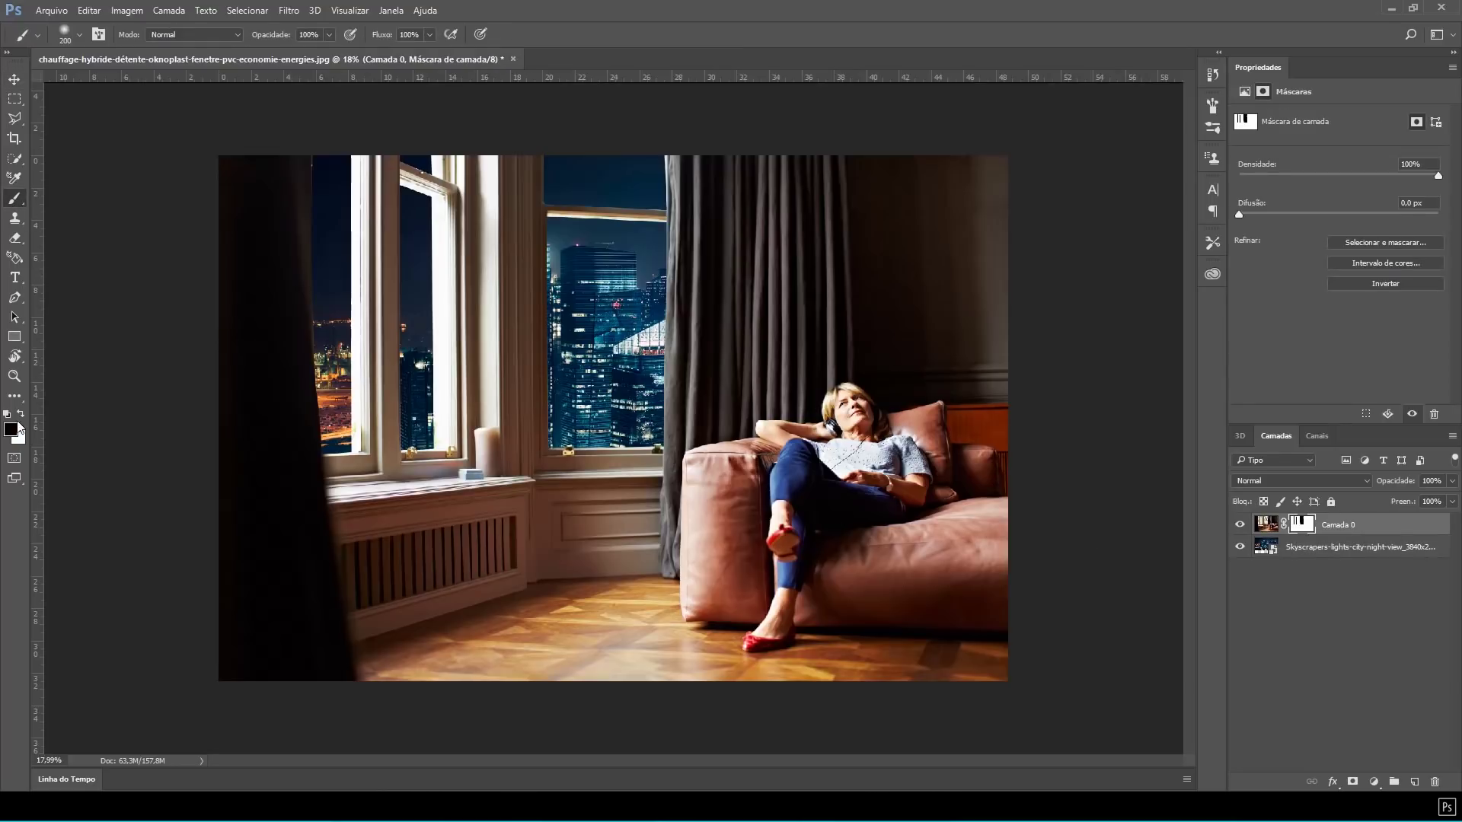
scroll(284, 199, "up", 2)
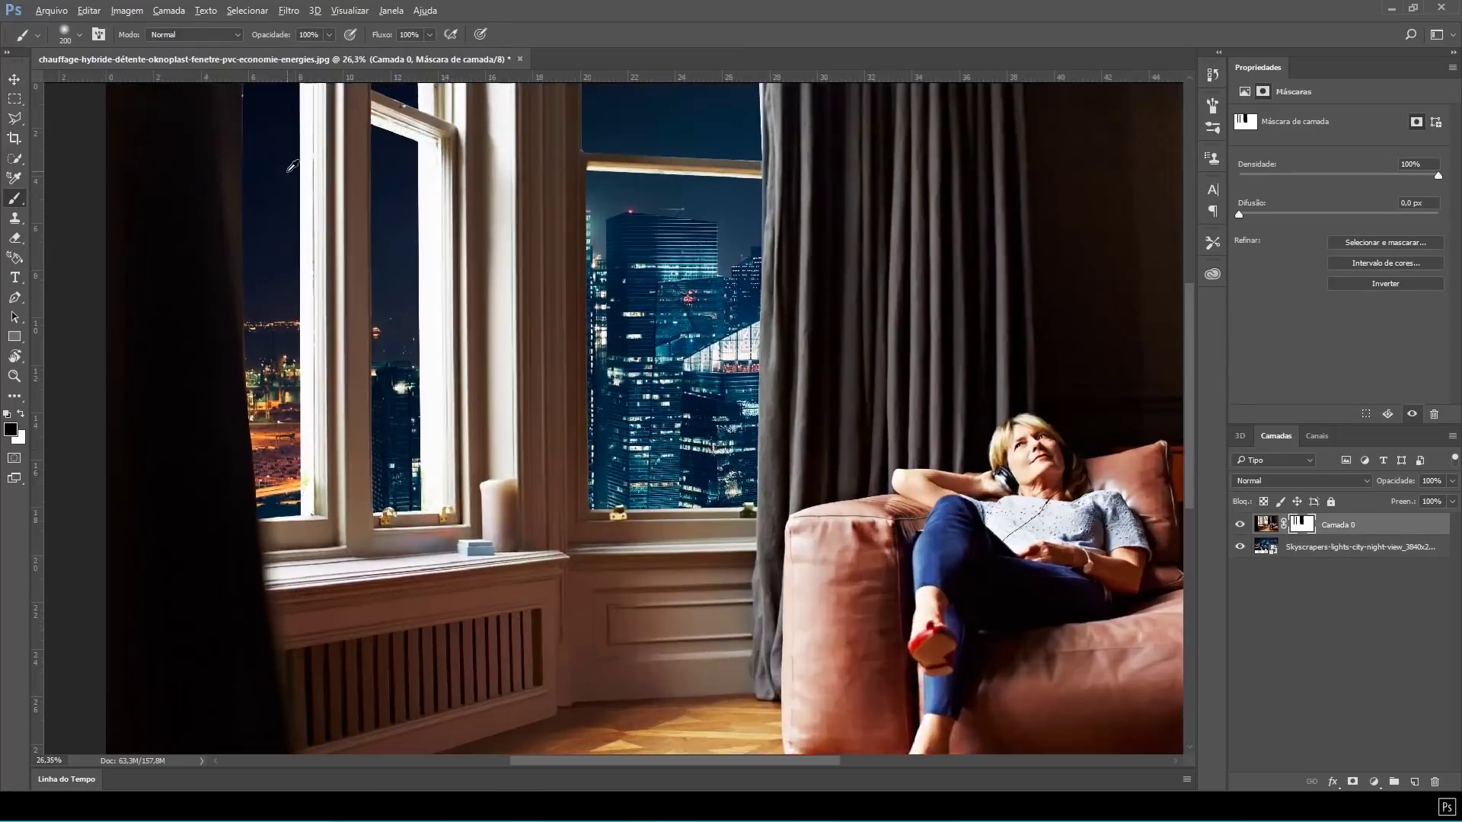
left_click_drag(284, 173, 580, 377)
key("bracketleft")
key("bracketleft")
key("bracketleft")
key("bracketleft")
key("bracketleft")
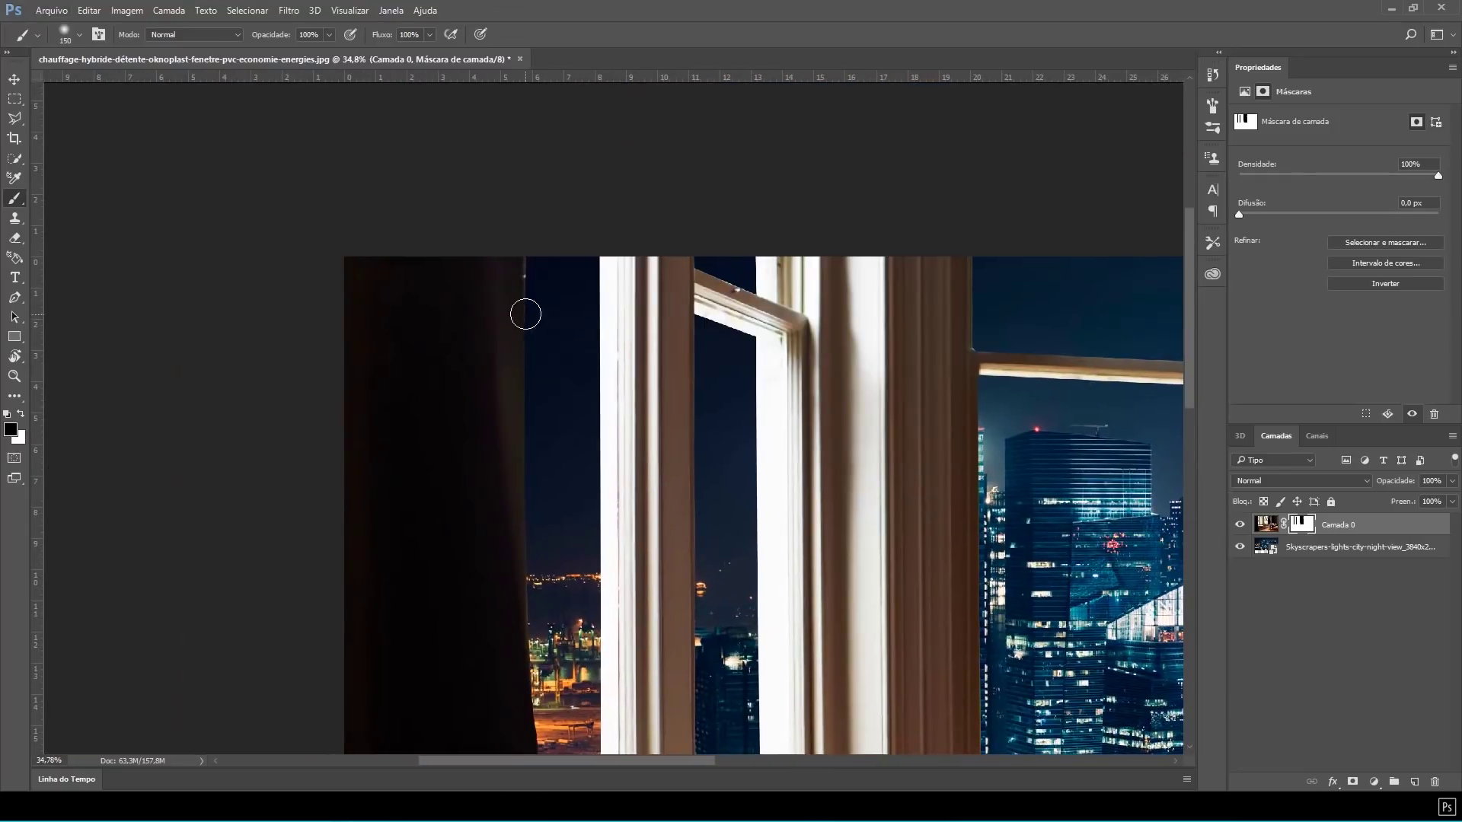
key("bracketright")
key("bracketright")
key("bracketright")
mouse_move(537, 263)
left_mouse_down()
mouse_move(536, 436)
mouse_move(539, 233)
mouse_move(540, 557)
mouse_move(529, 374)
mouse_move(552, 494)
mouse_move(554, 625)
mouse_move(539, 539)
mouse_move(550, 627)
mouse_move(535, 588)
mouse_move(551, 700)
left_mouse_up()
left_click_drag(560, 606, 531, 287)
- Refine the mask along the black curtain's lower edge with a 100 px brush, painting black to hide and white to restore
scroll(468, 369, "up", 3)
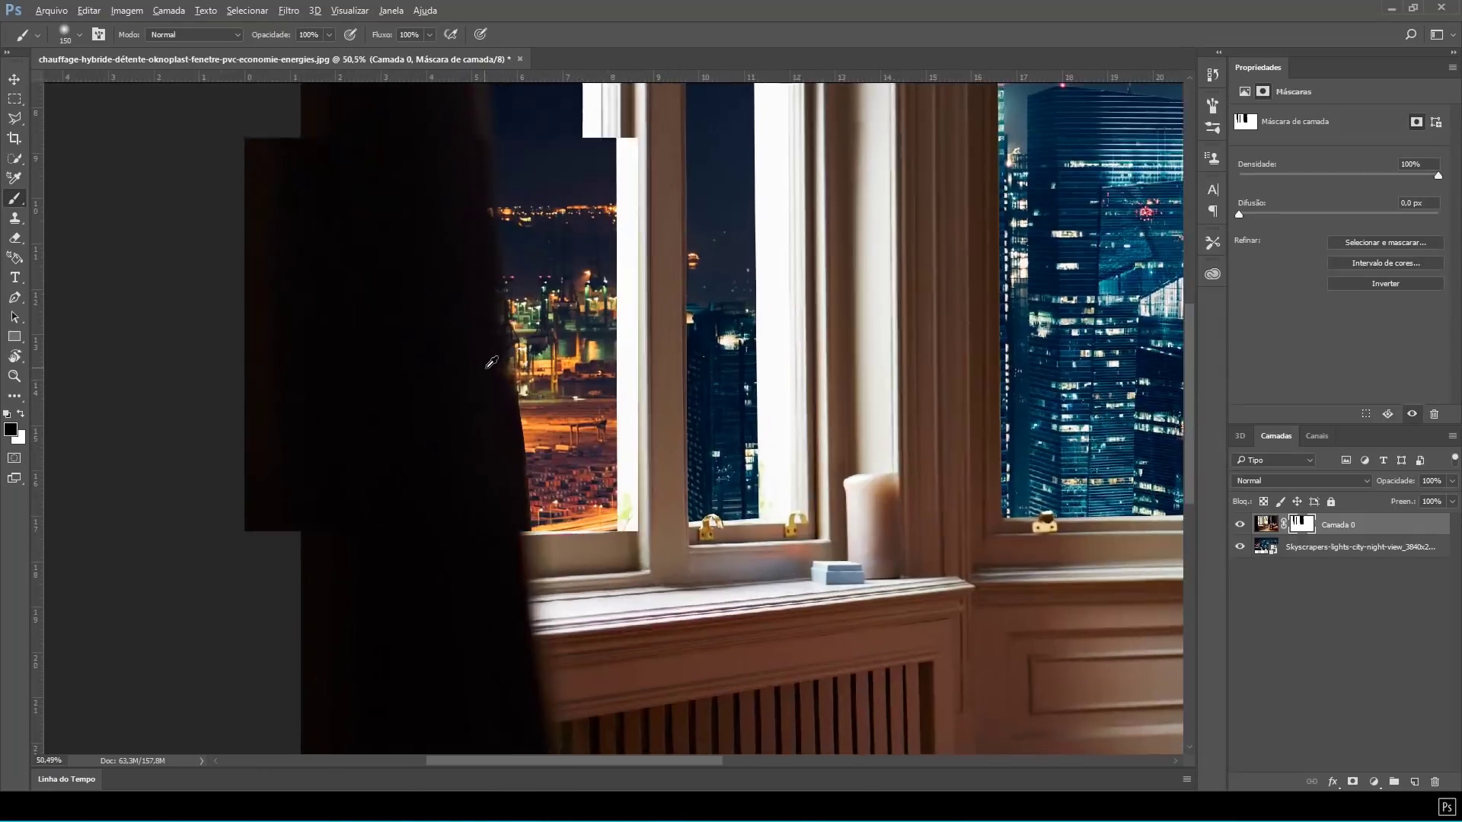
mouse_move(533, 391)
left_mouse_down()
mouse_move(548, 528)
mouse_move(526, 300)
mouse_move(544, 543)
left_mouse_up()
key("bracketleft")
key("bracketleft")
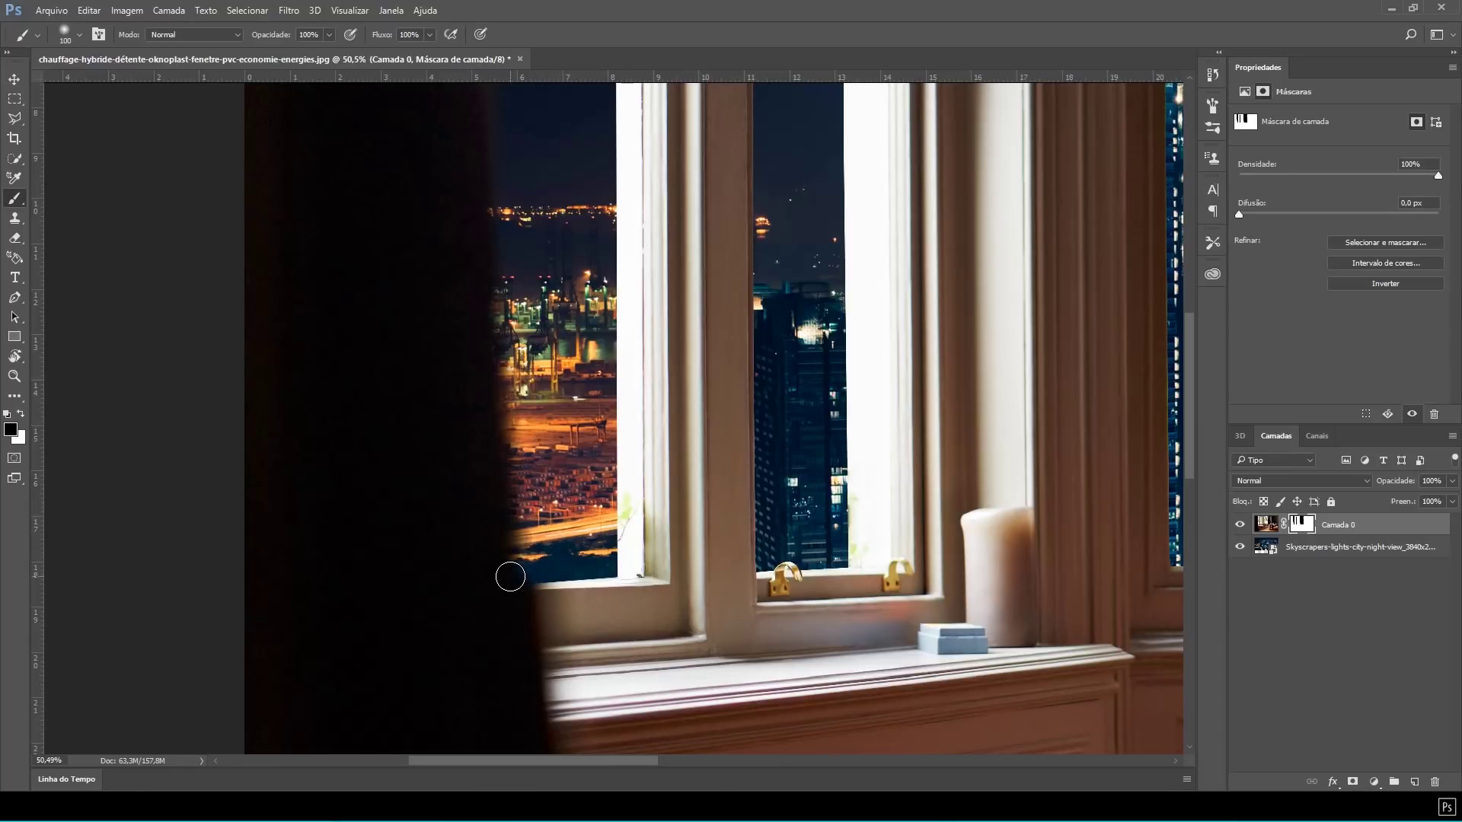
key("x")
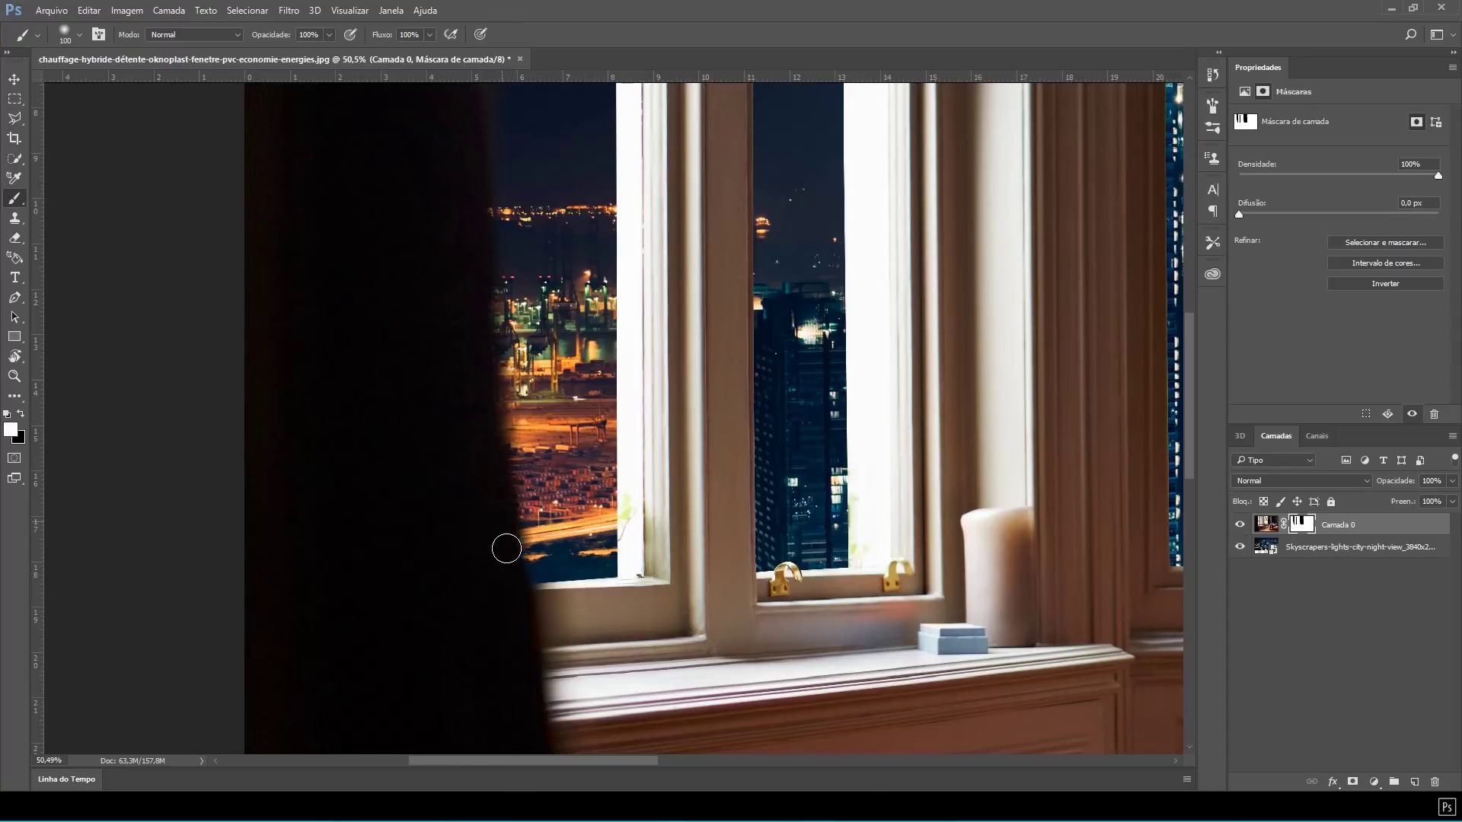
- Paint black on the mask with a 70 px brush to remove the bright fringe along the top of the grey curtain's edge
scroll(522, 555, "down", 3, "alt")
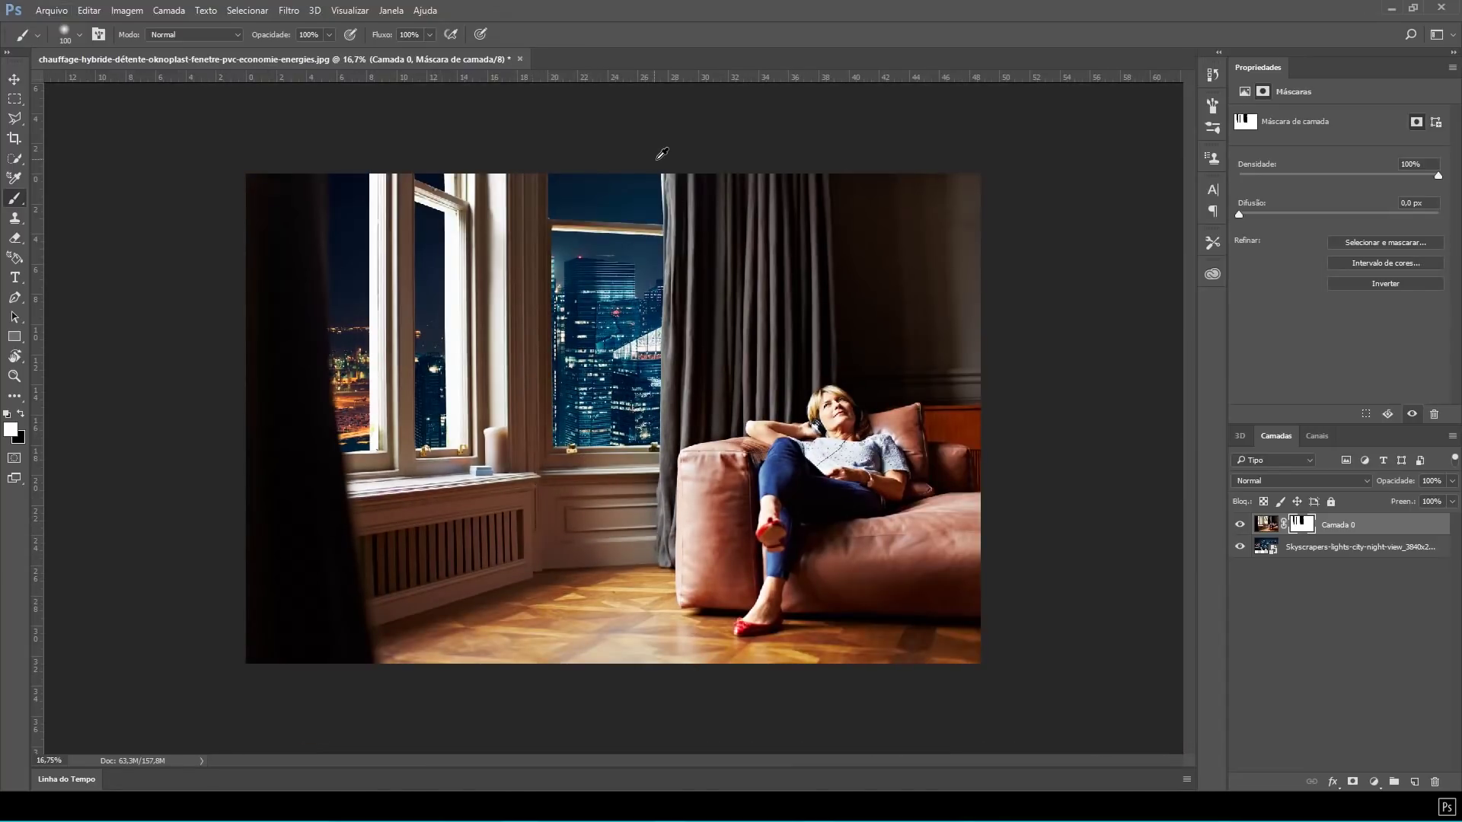
scroll(669, 274, "up", 5, "alt")
scroll(702, 277, "up", 4)
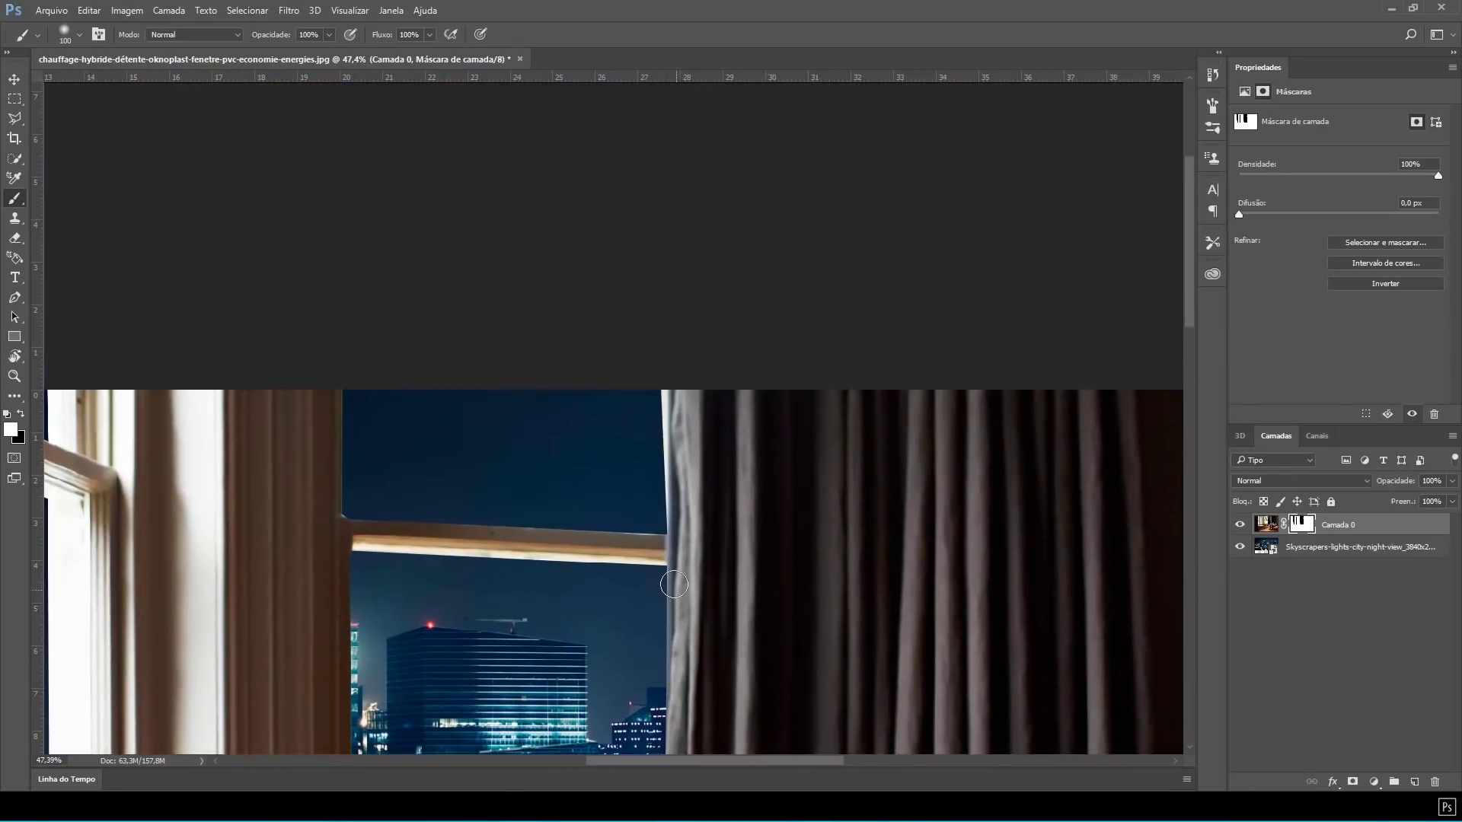
scroll(652, 382, "up", 2, "alt")
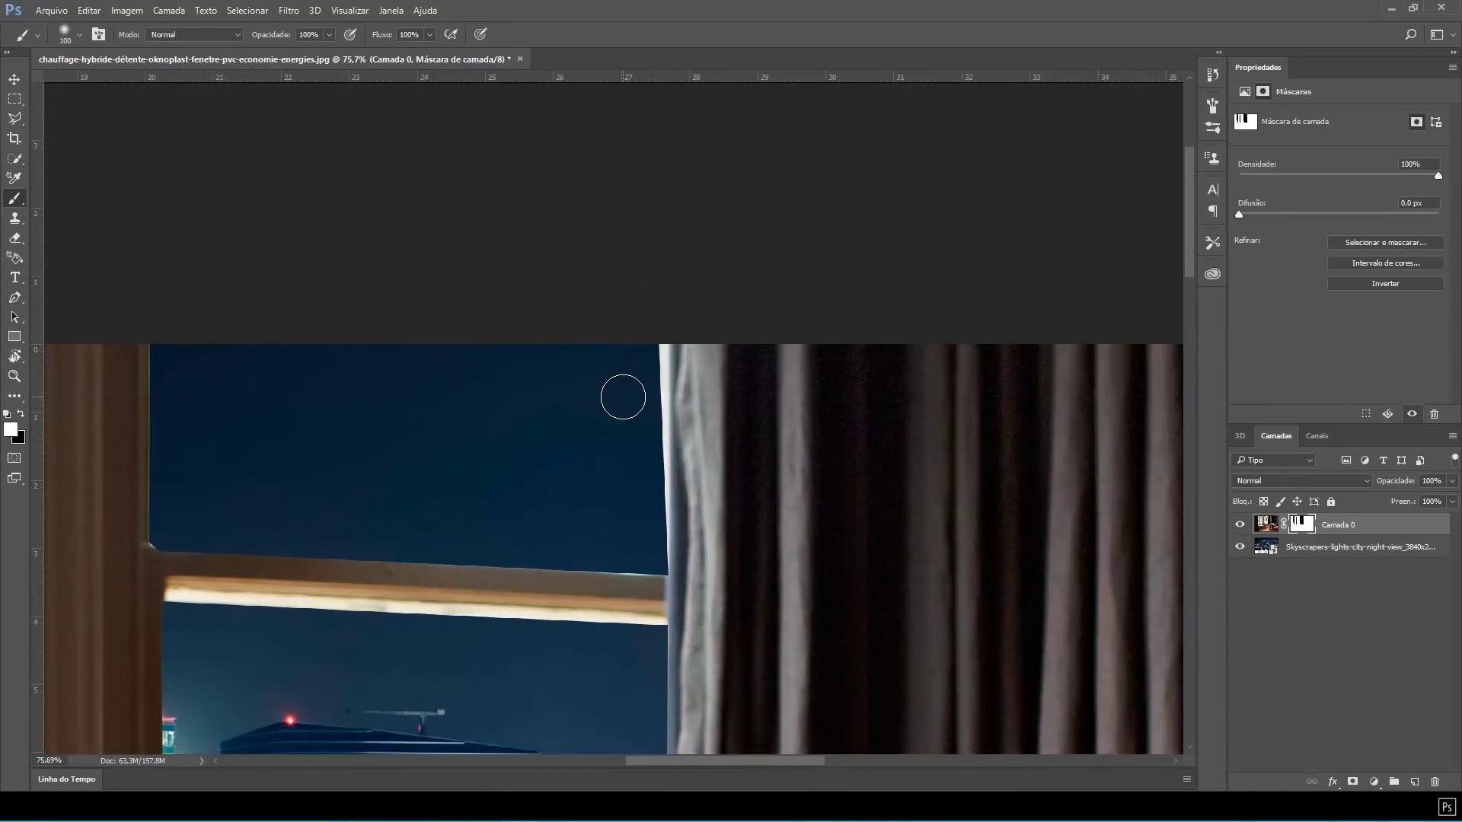
key("x")
key("x")
key("x")
key("x")
key("x")
key("bracketleft")
key("bracketleft")
key("bracketleft")
mouse_move(650, 374)
left_mouse_down()
mouse_move(649, 514)
mouse_move(643, 334)
mouse_move(650, 563)
mouse_move(646, 456)
left_mouse_up()
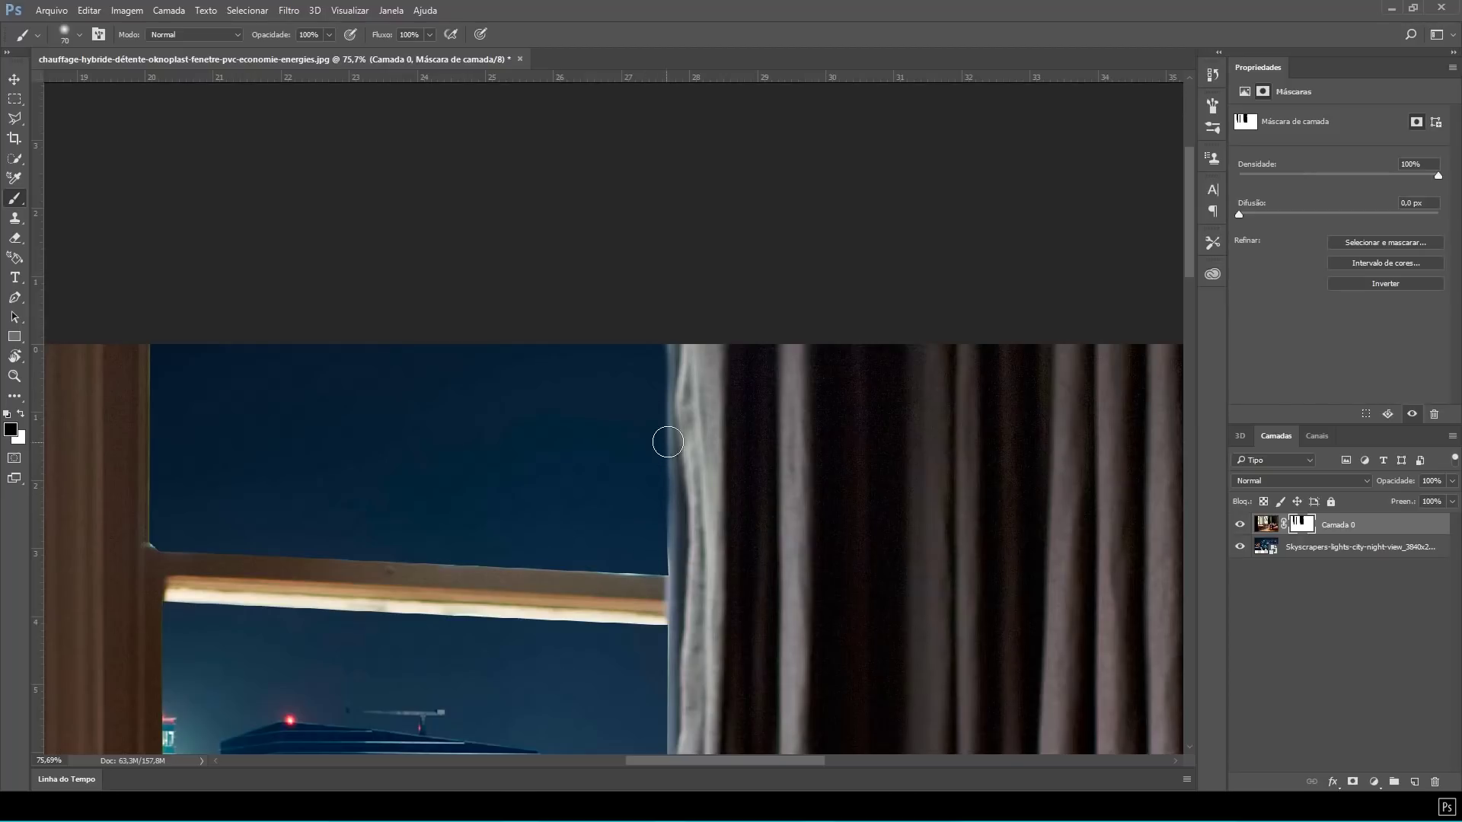
- Load Camada 0's layer mask as a selection
scroll(669, 441, "down", 6)
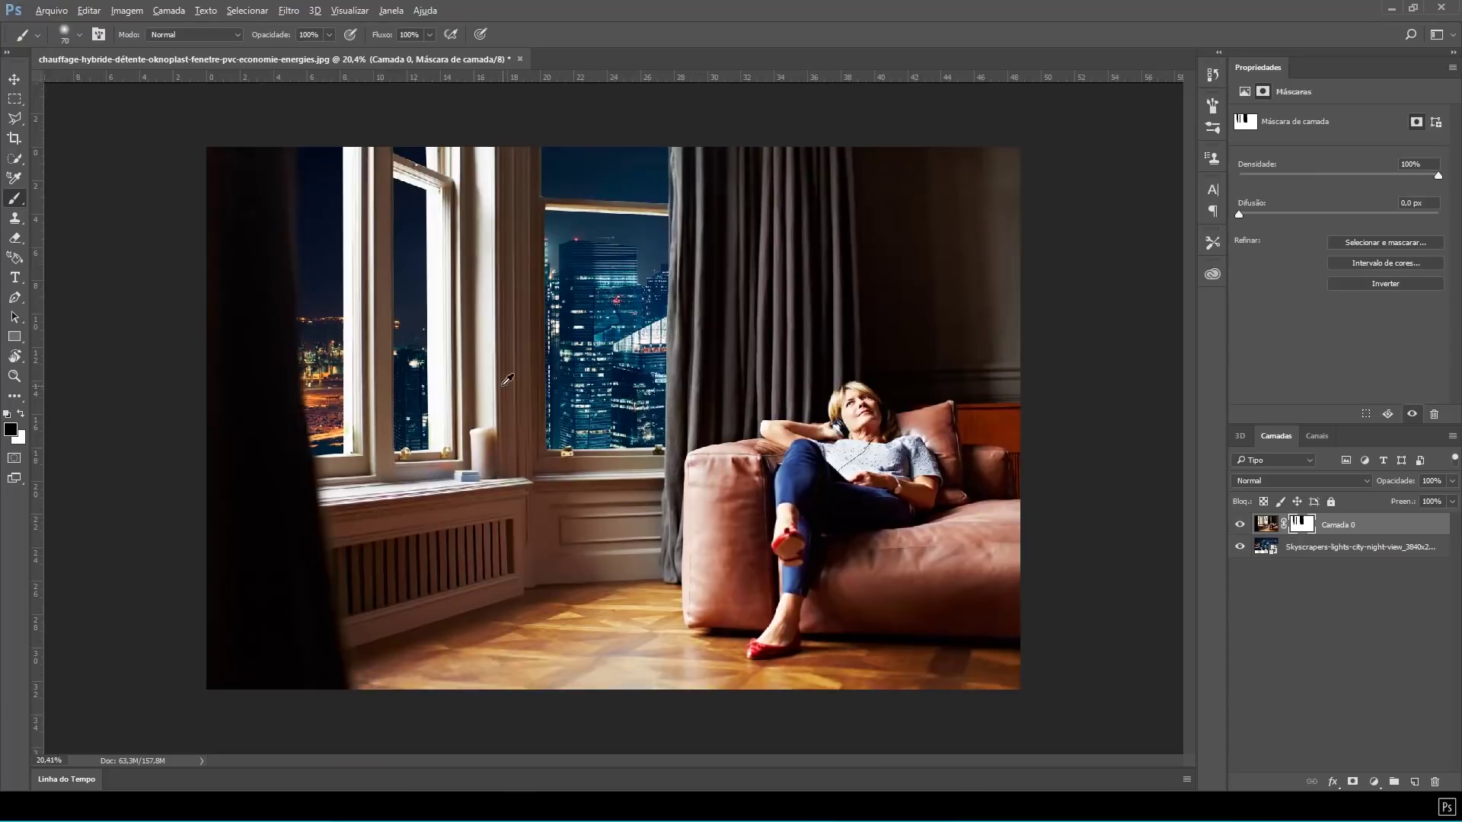
scroll(404, 352, "up", 5)
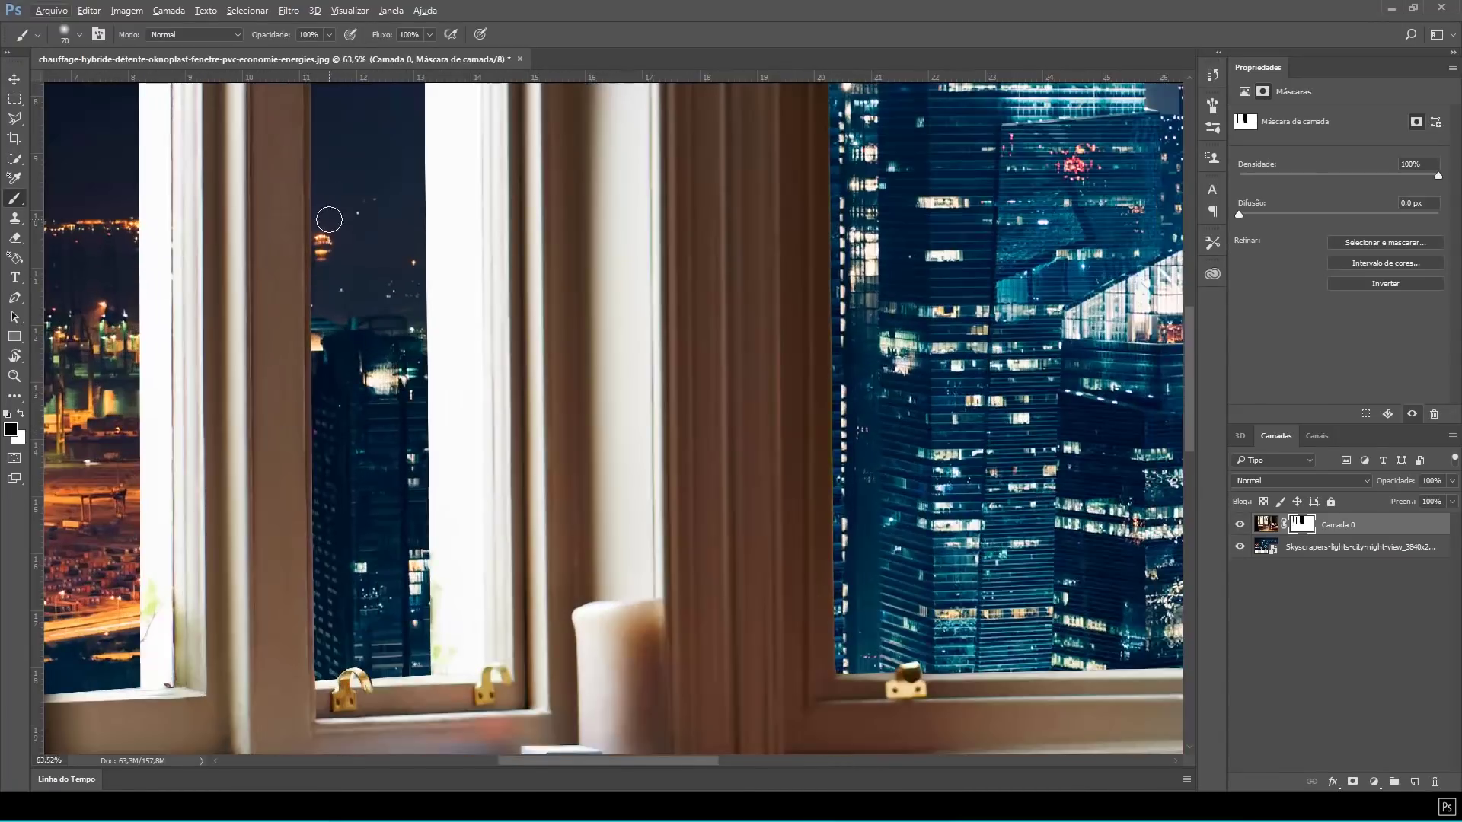
left_click_drag(476, 212, 701, 574)
left_click_drag(886, 348, 789, 476)
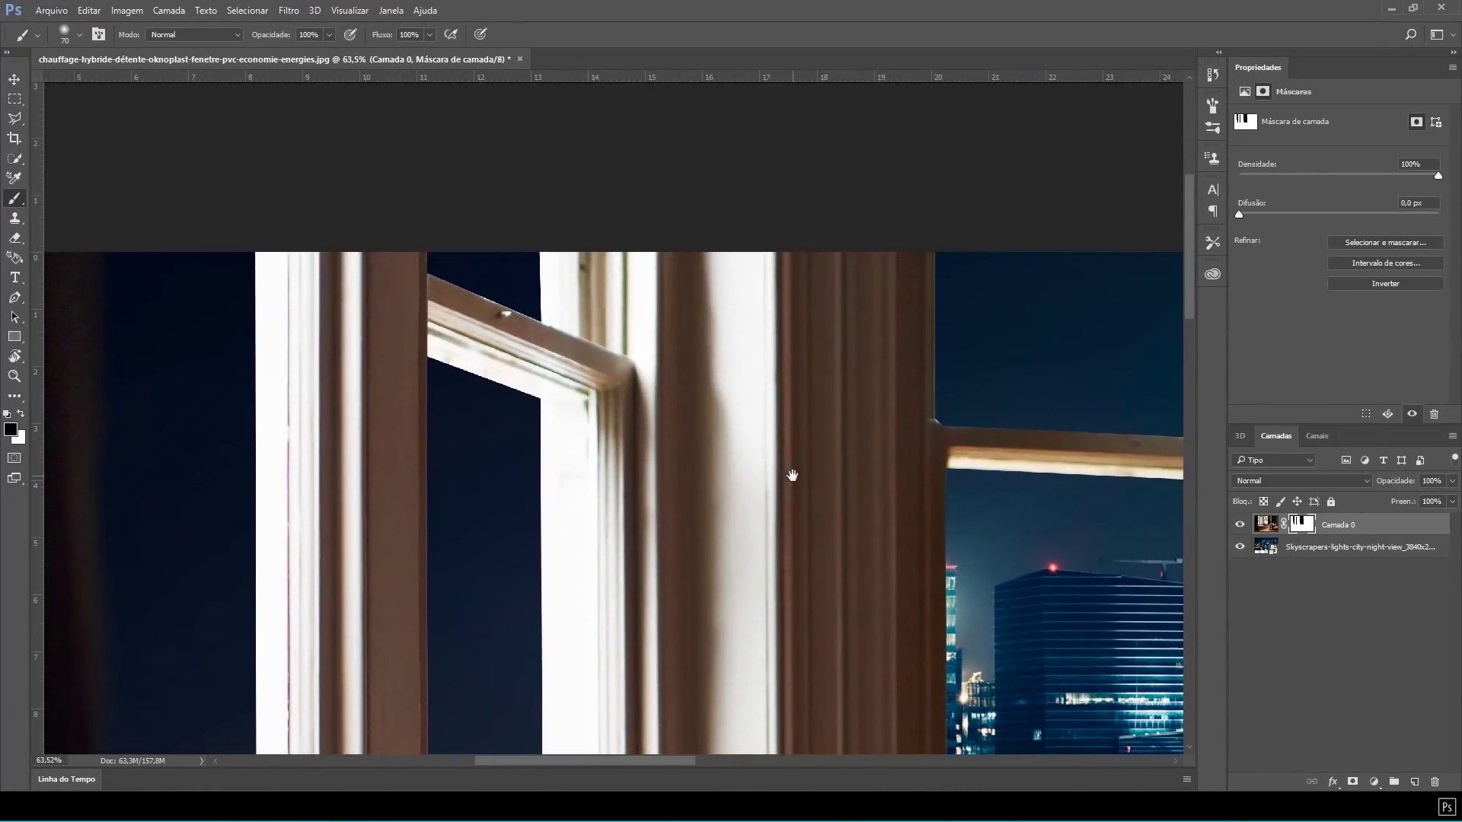
left_click(1300, 526, "ctrl")
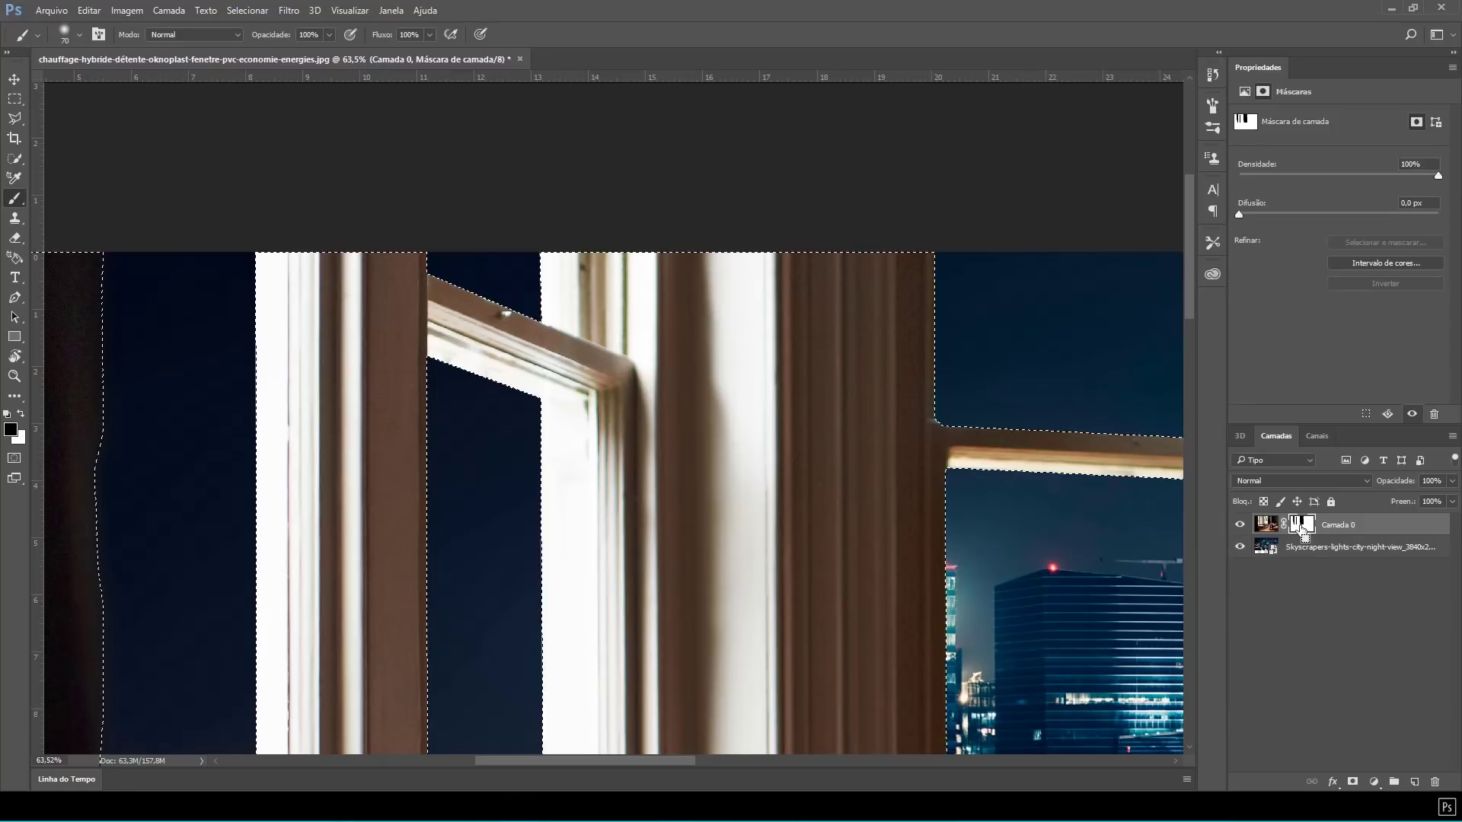
scroll(761, 226, "down", 5)
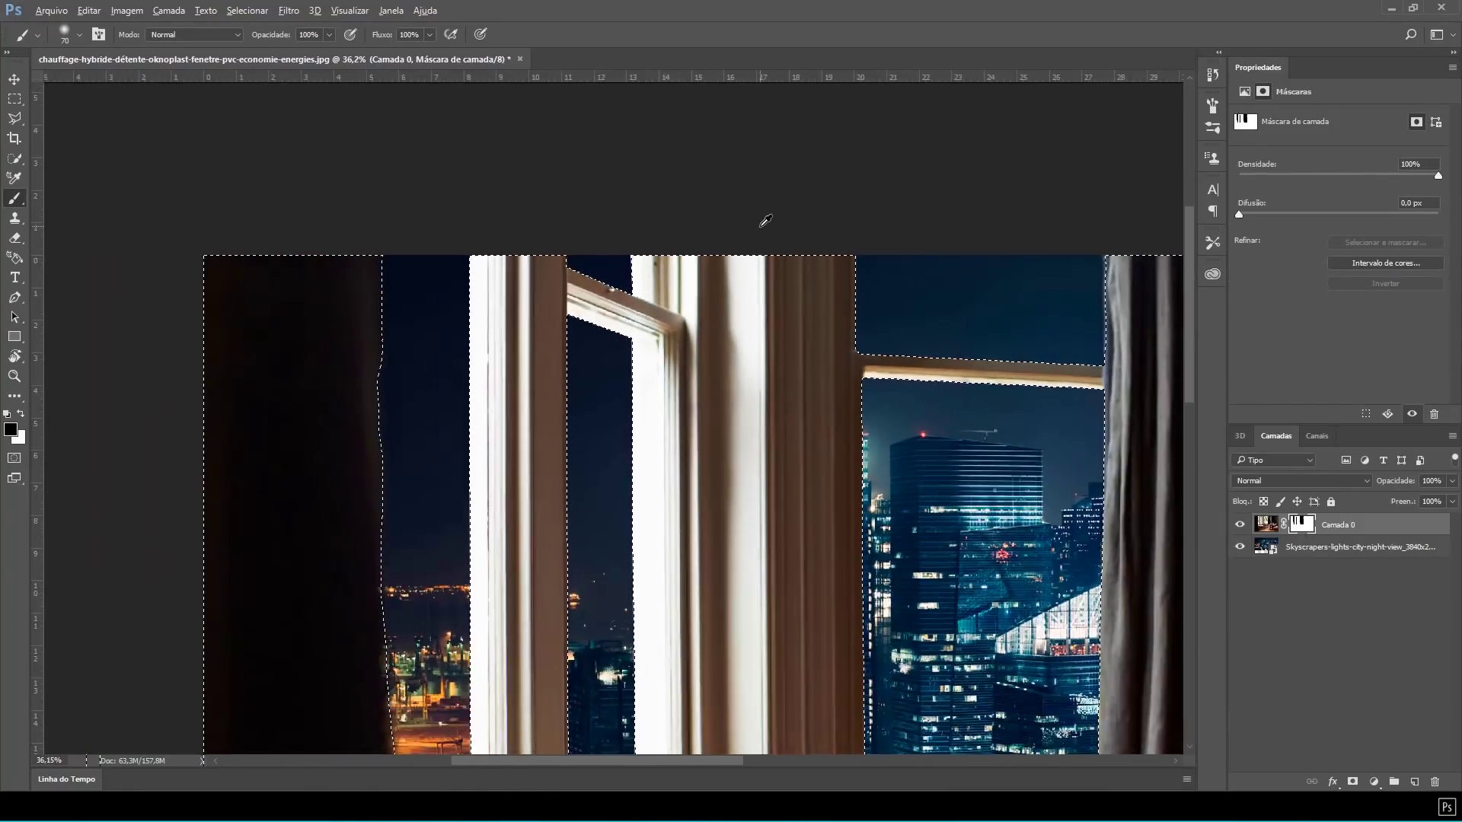
scroll(761, 225, "down", 2)
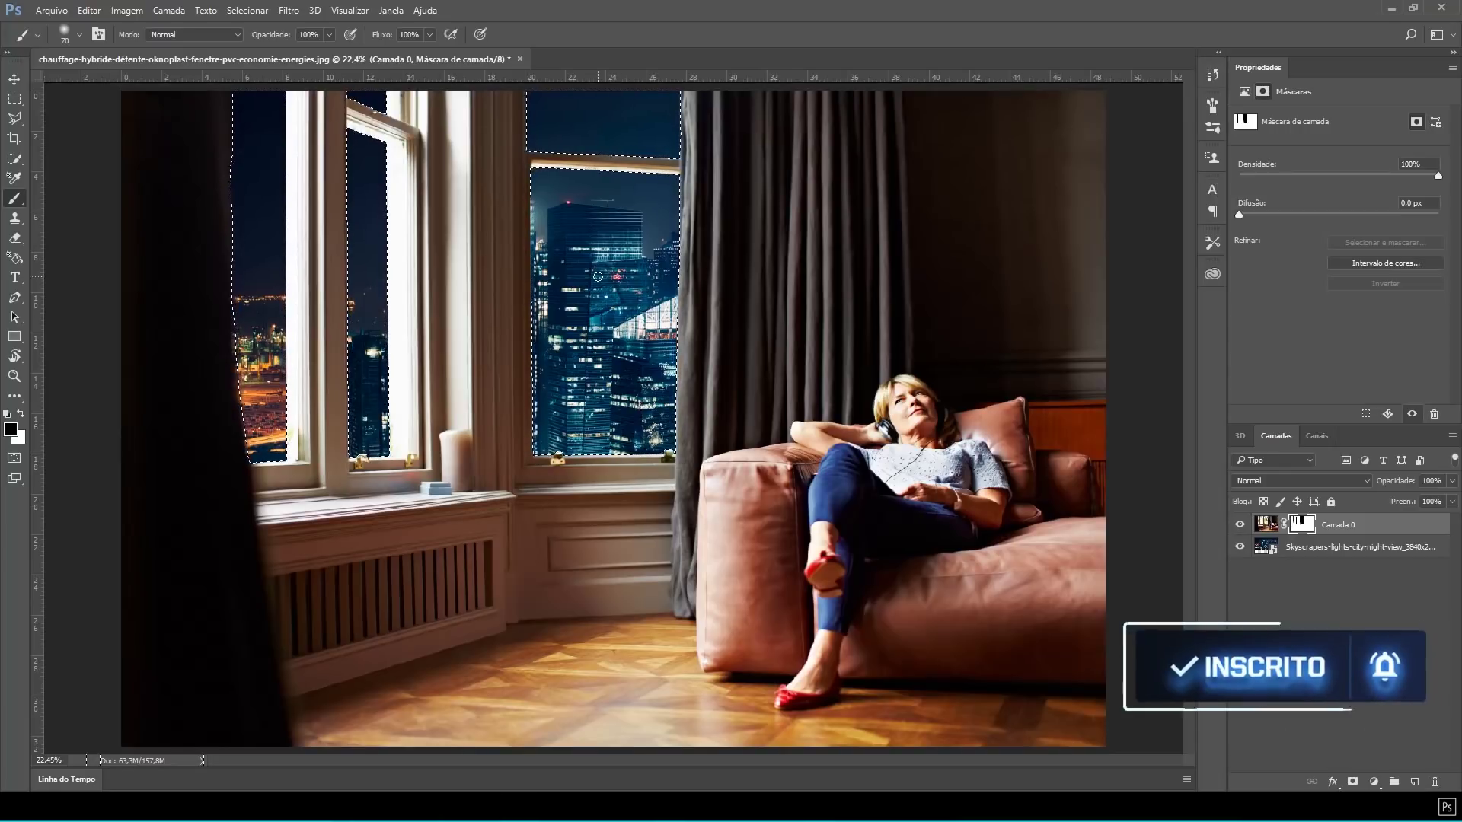
- Expand the selection by 6 pixels and fill it with black on Camada 0's mask, leaving nothing selected
left_click(248, 12)
mouse_move(303, 210)
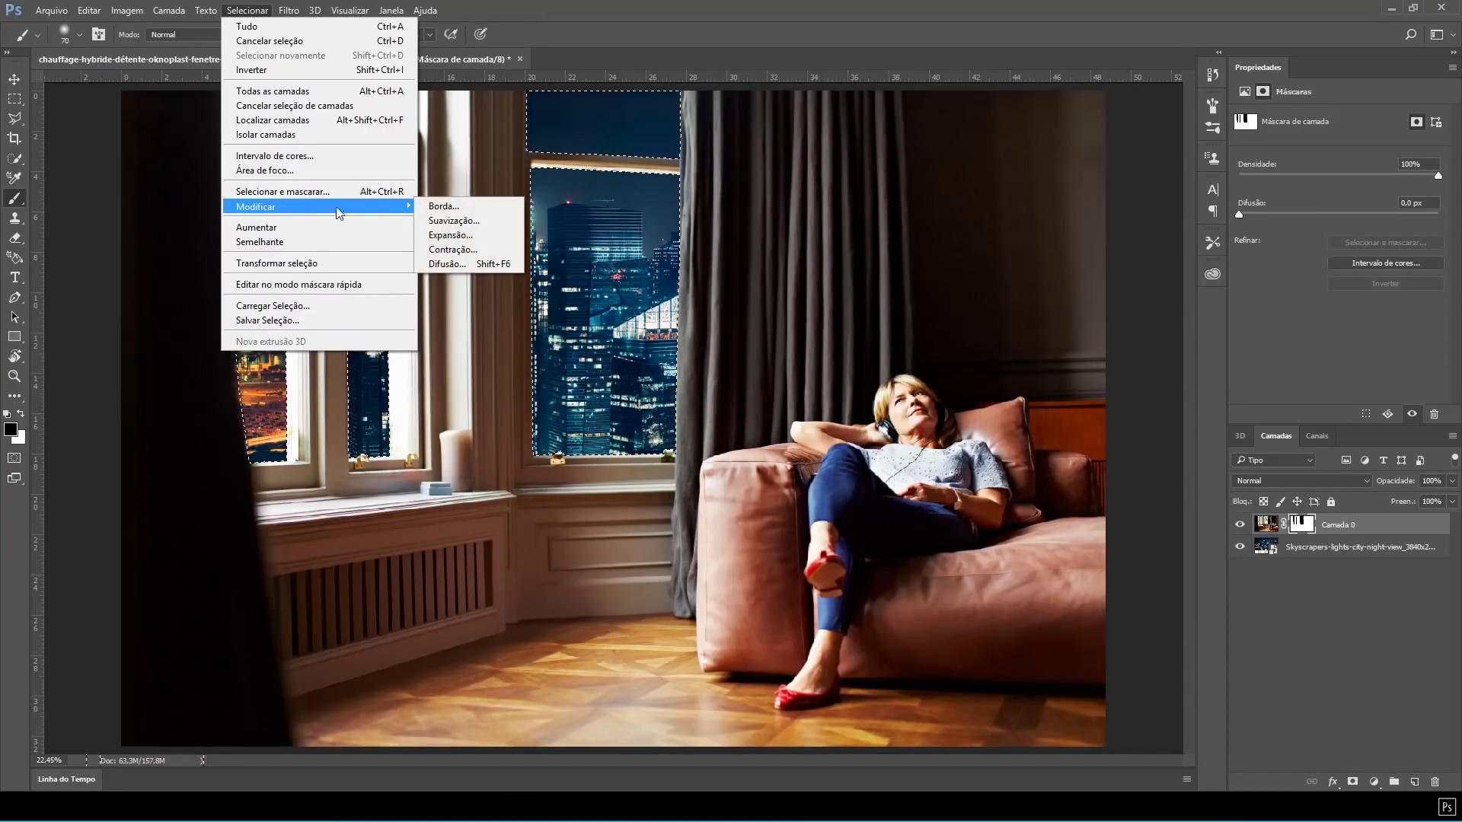
left_click(472, 236)
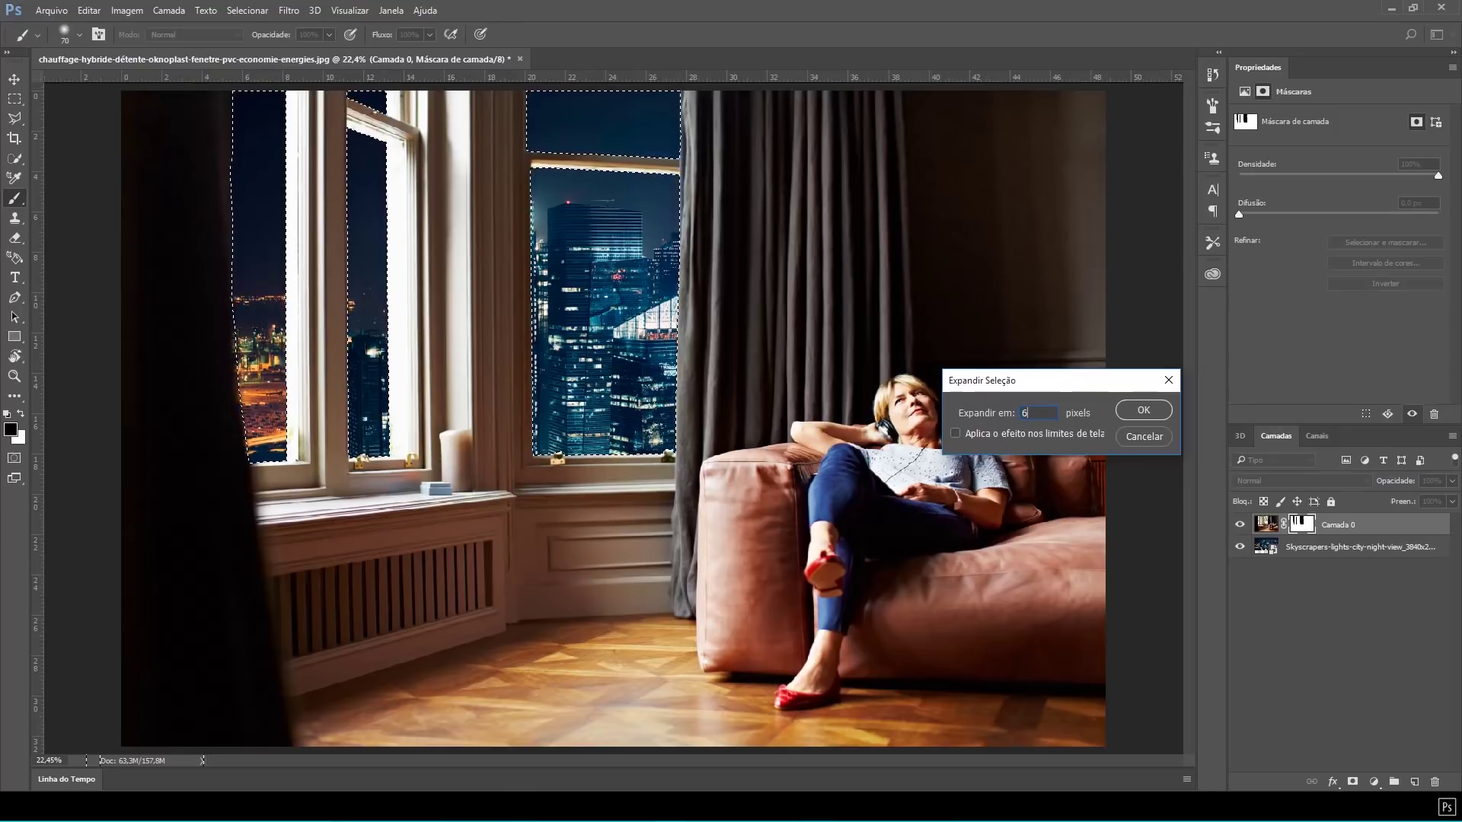
left_click(1139, 416)
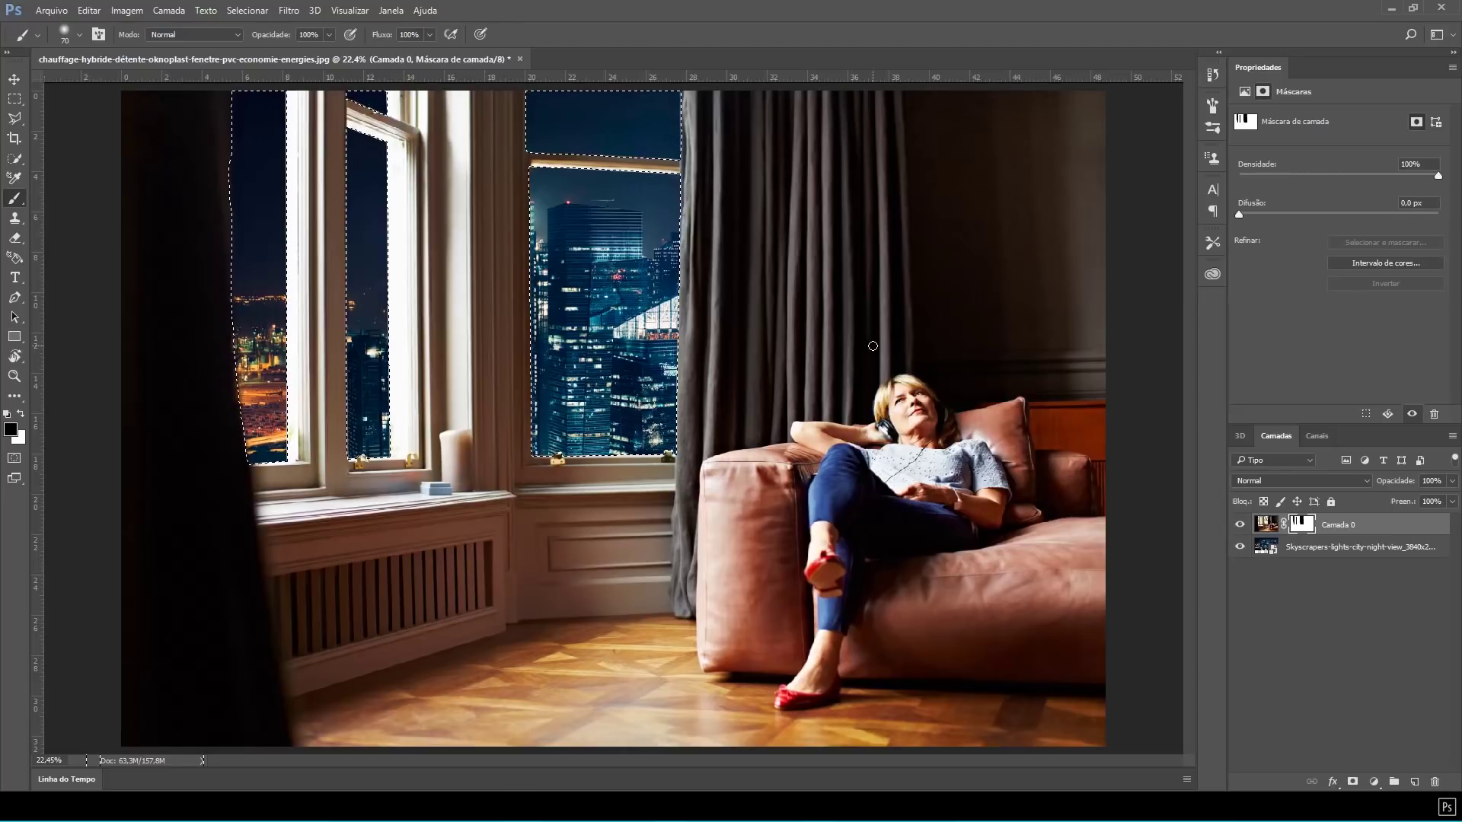
key("alt+Delete")
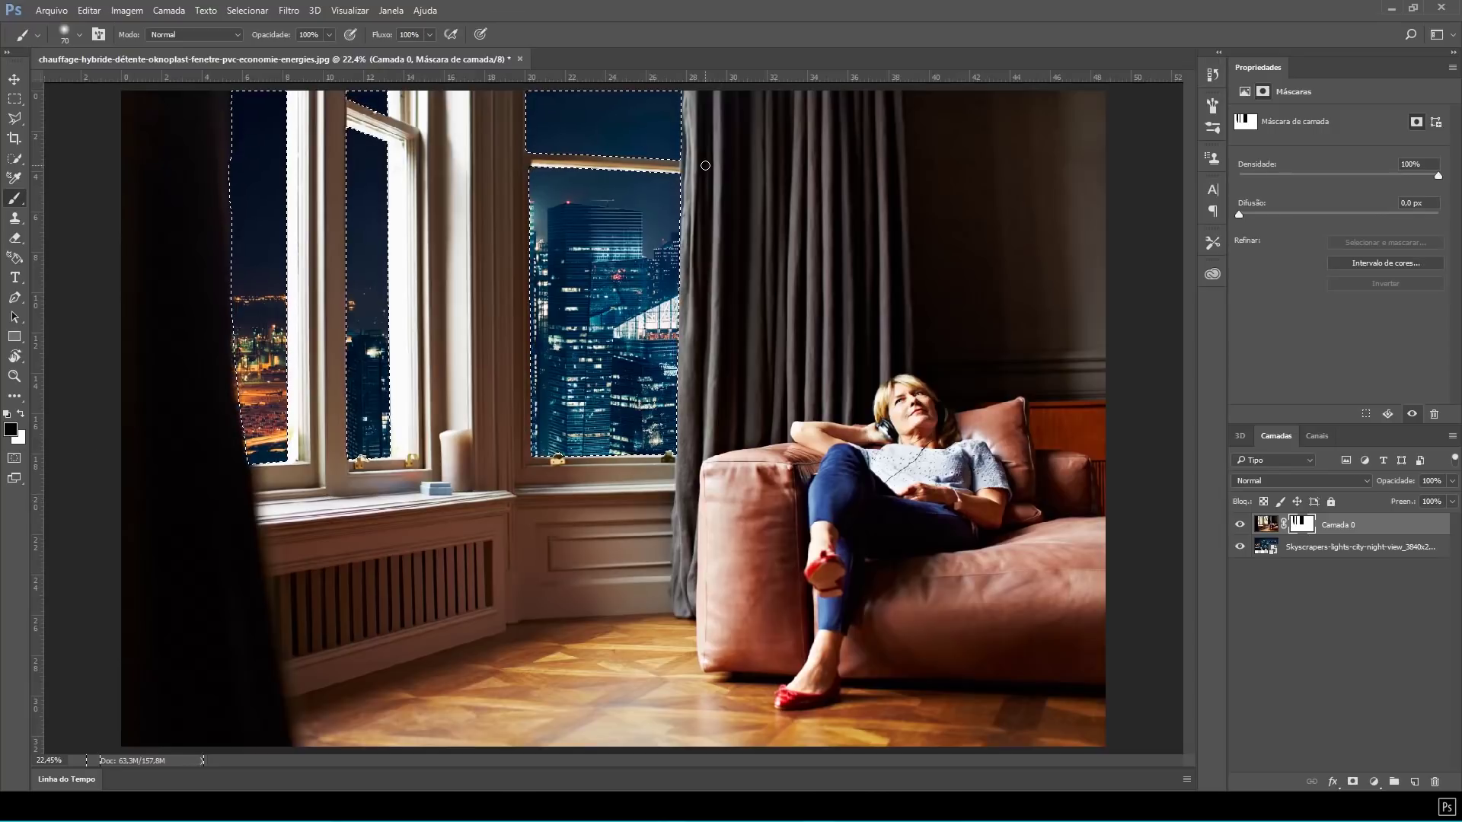
key("ctrl+d")
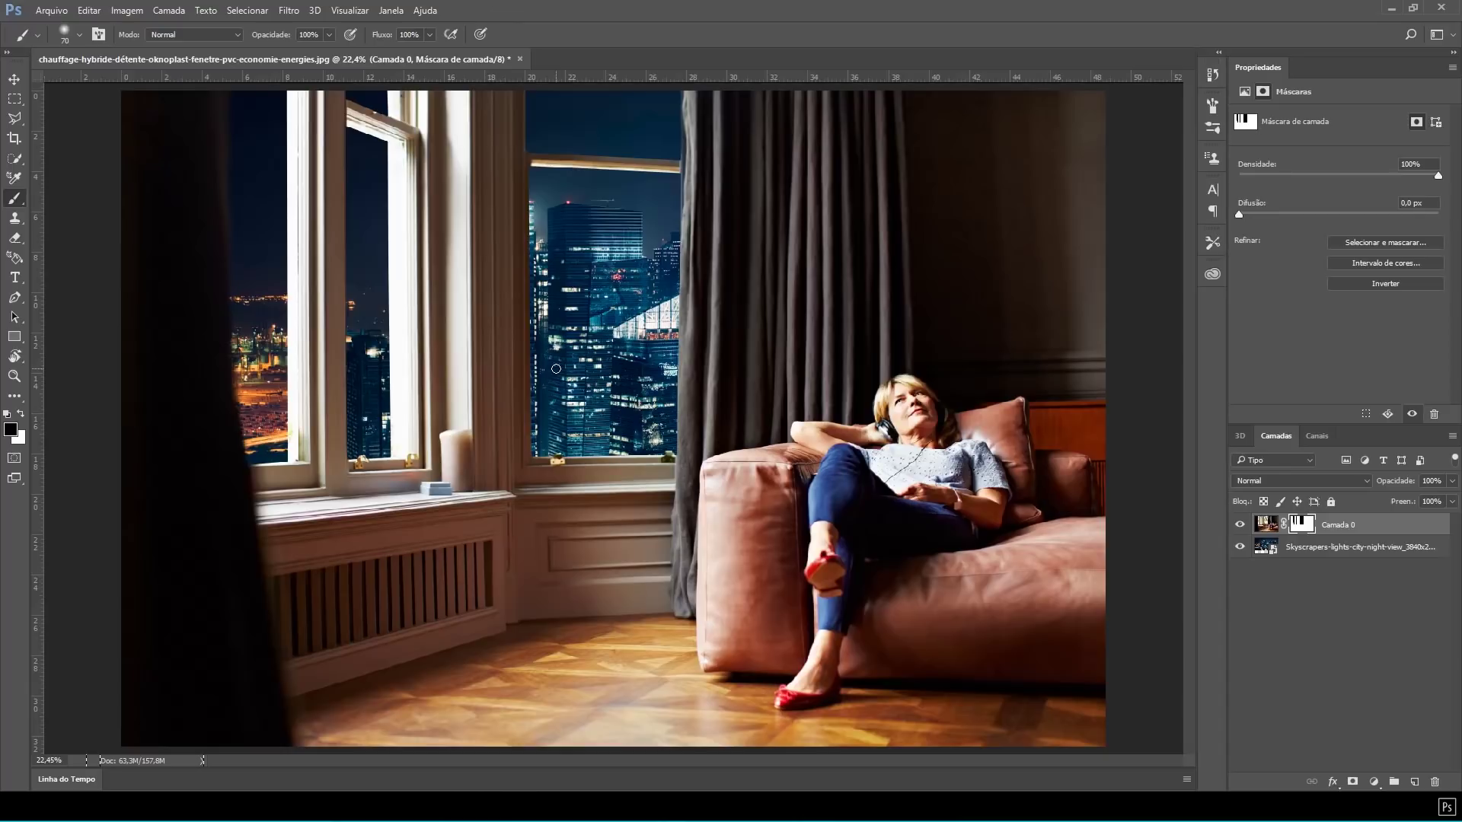
- Reposition the Skyscrapers night-view layer behind the windows, to about X 2.41 cm and Y -4.09 cm
left_click(1322, 548)
key("v")
mouse_move(617, 412)
left_mouse_down()
mouse_move(595, 432)
mouse_move(657, 341)
mouse_move(651, 408)
mouse_move(652, 381)
left_mouse_up()
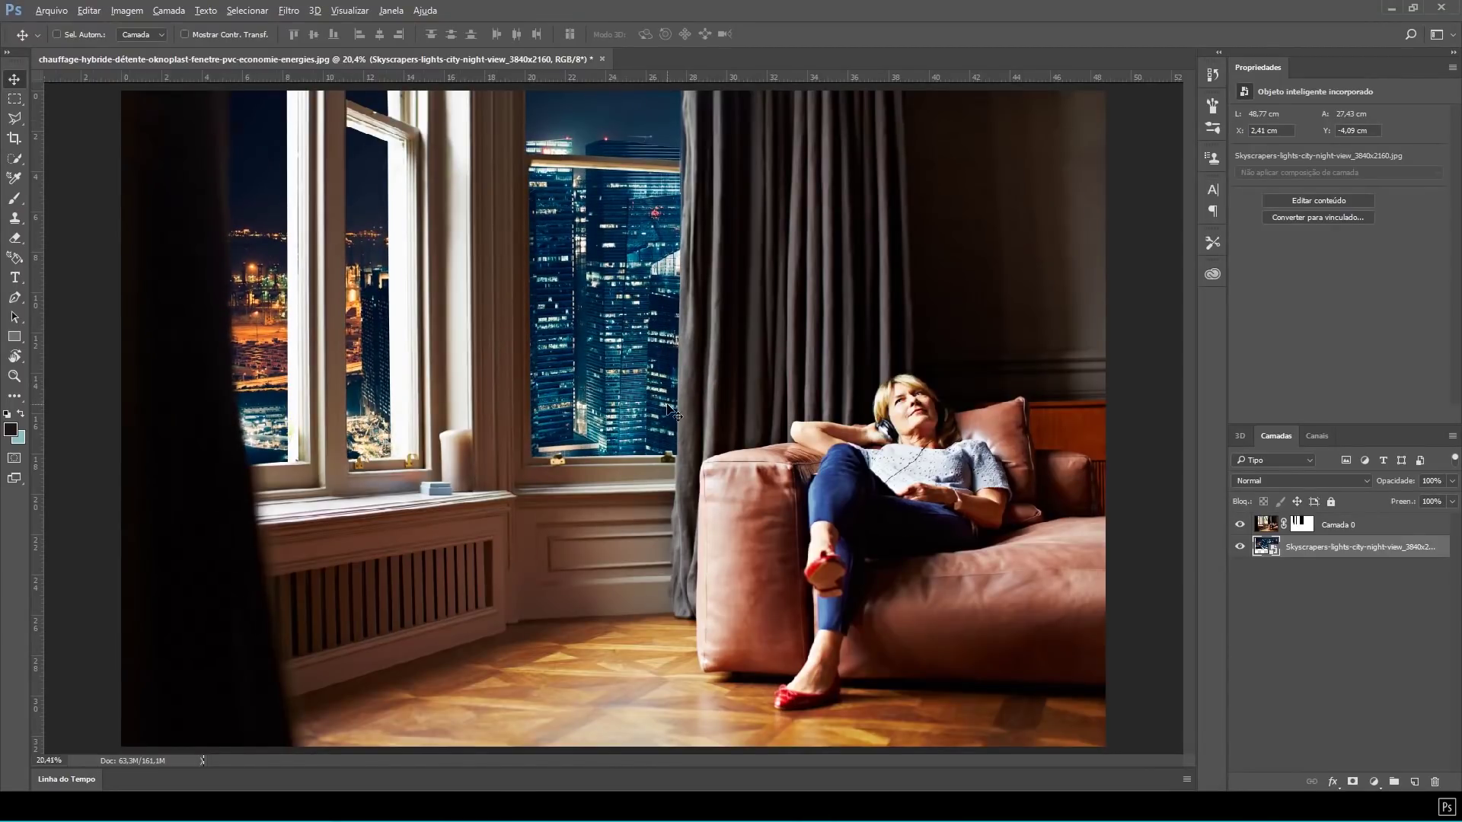
scroll(670, 411, "down", 2)
scroll(617, 358, "up", 1)
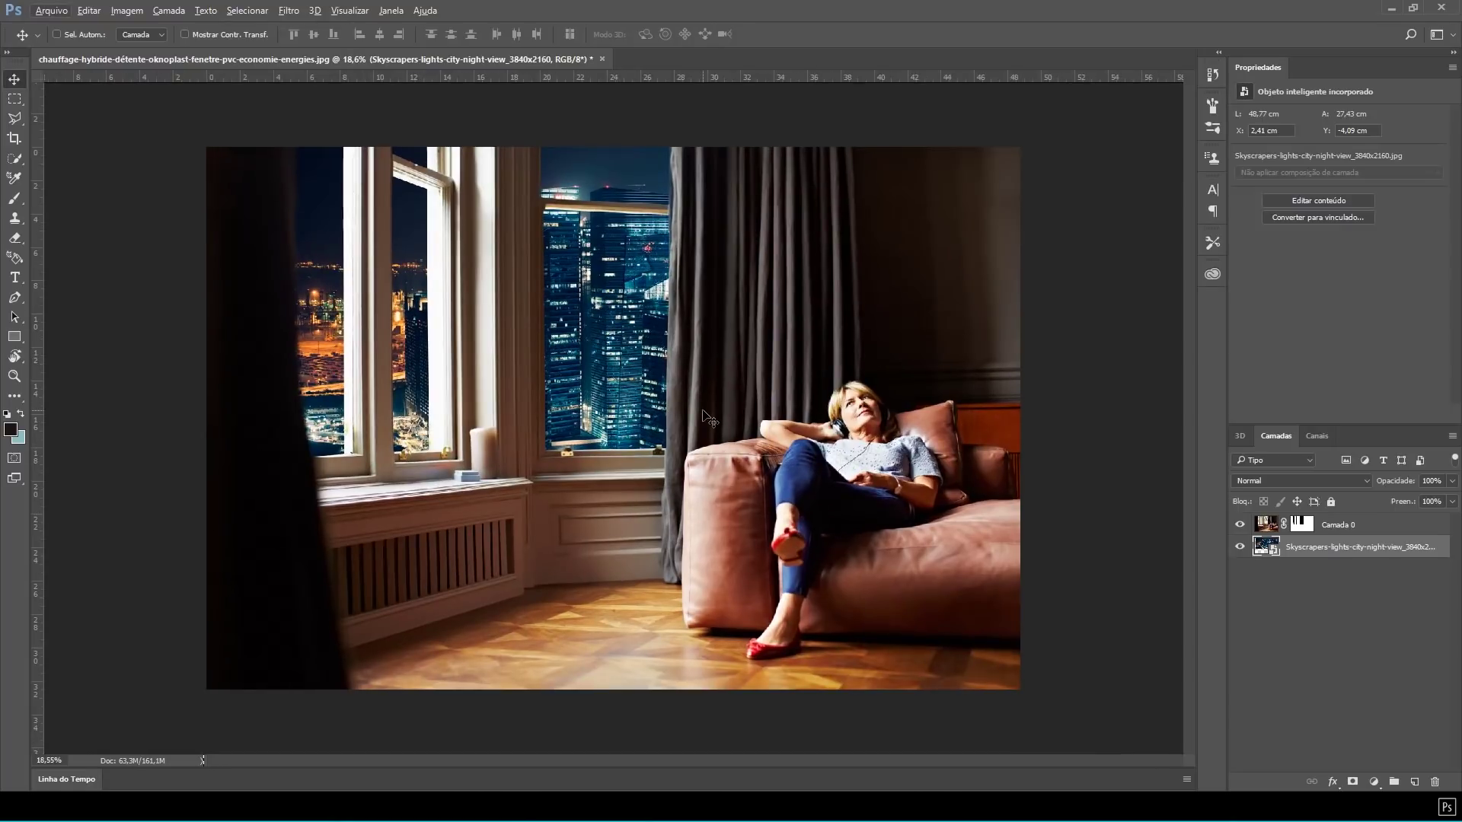
- Add a Selective Color (Cor Seletiva) adjustment layer above Camada 0
left_click(1263, 535)
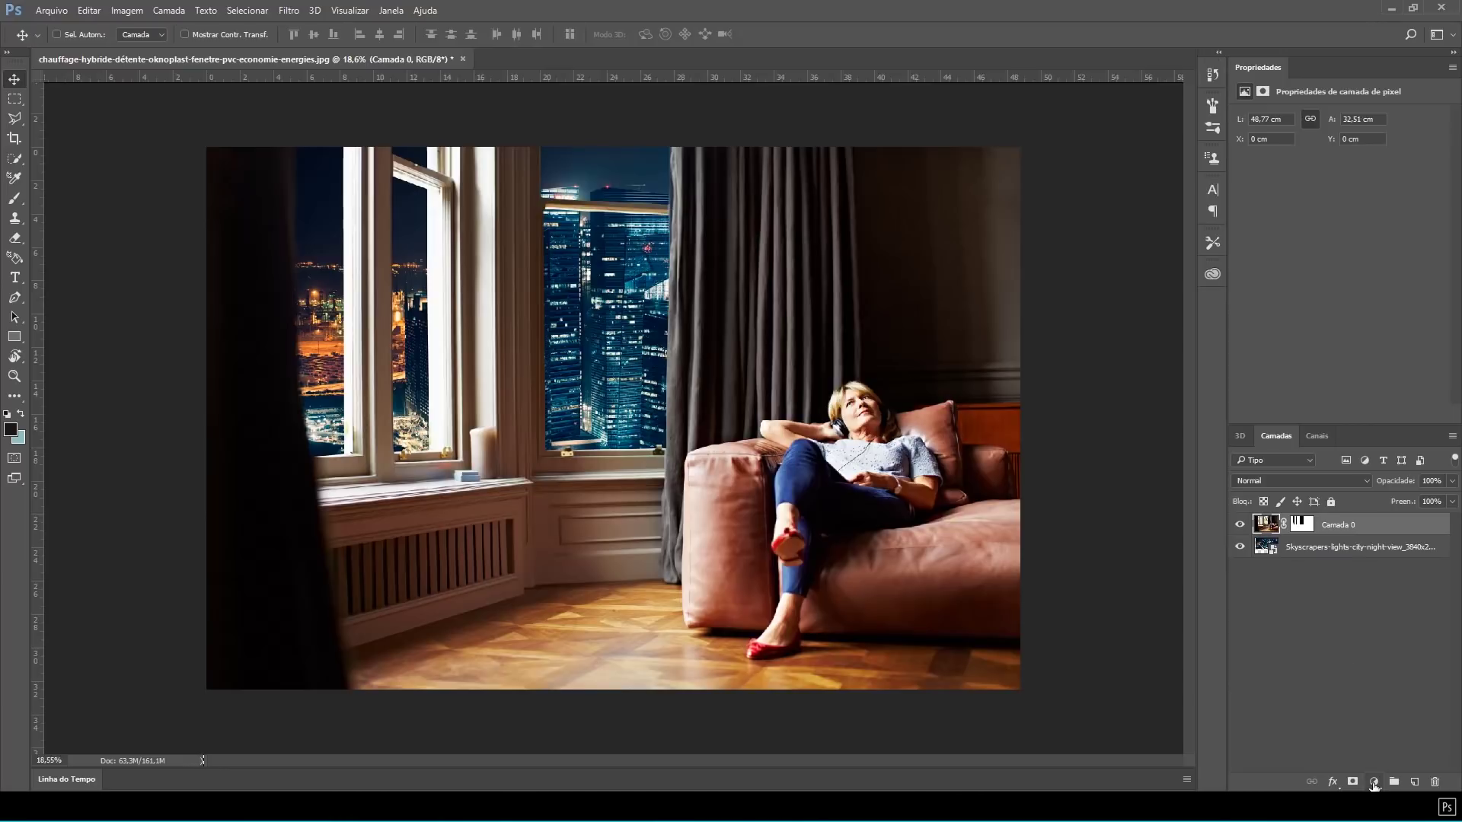
left_click(1375, 783)
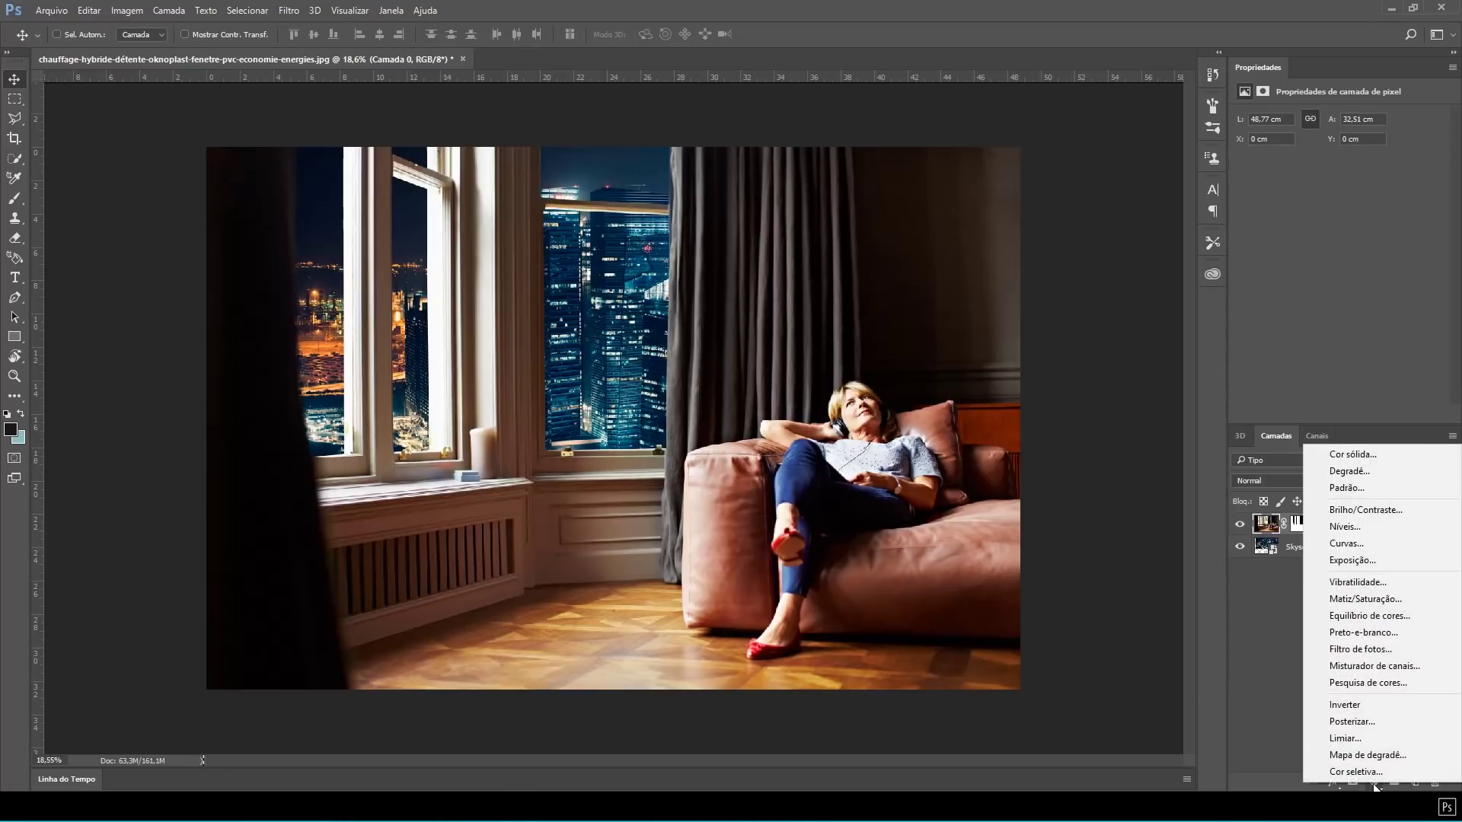
left_click(1355, 769)
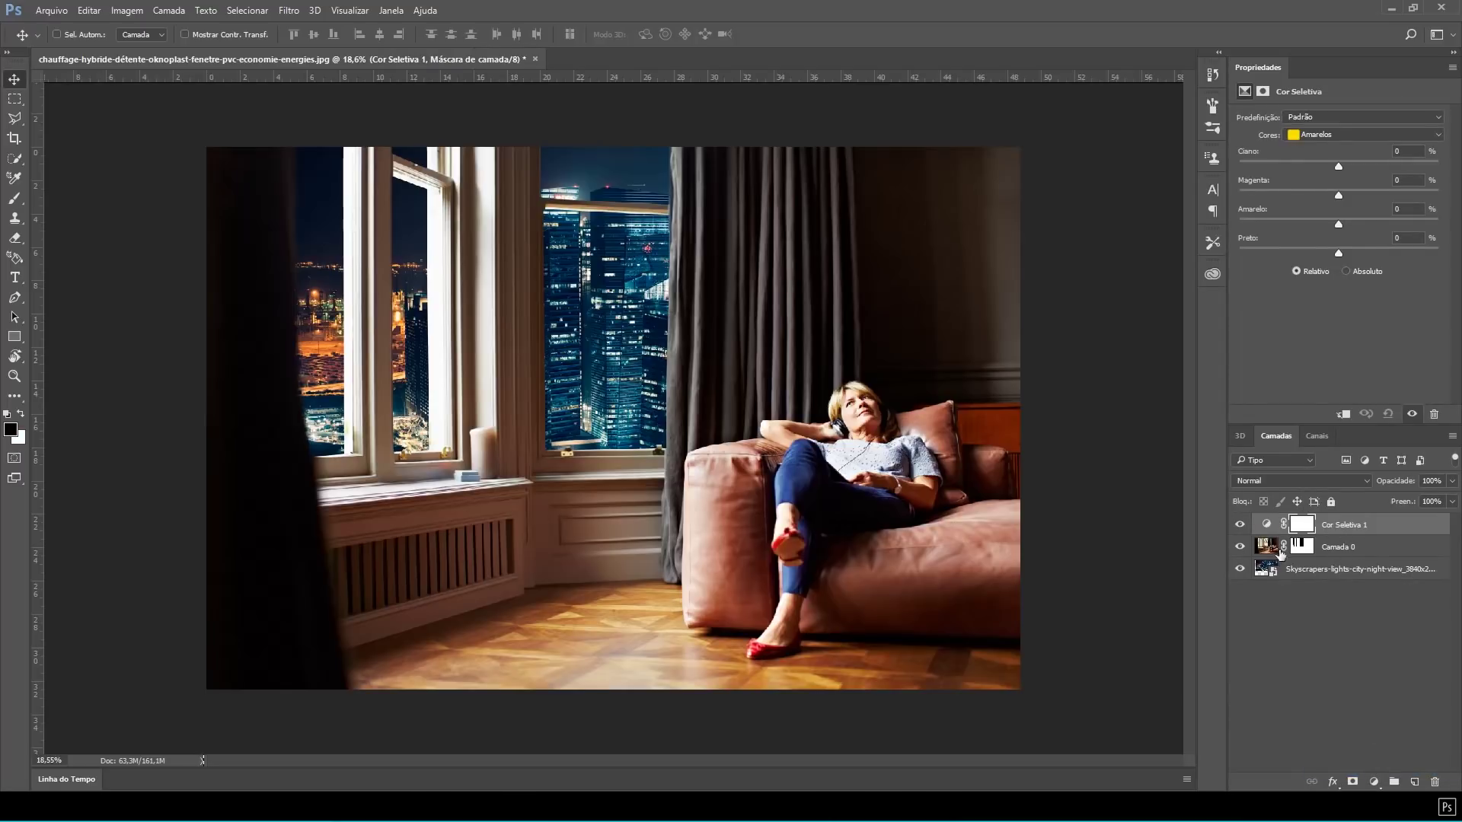
- Rename Camada 0 as "ator" and clip the Selective Color adjustment layer to it
double_click(1337, 547)
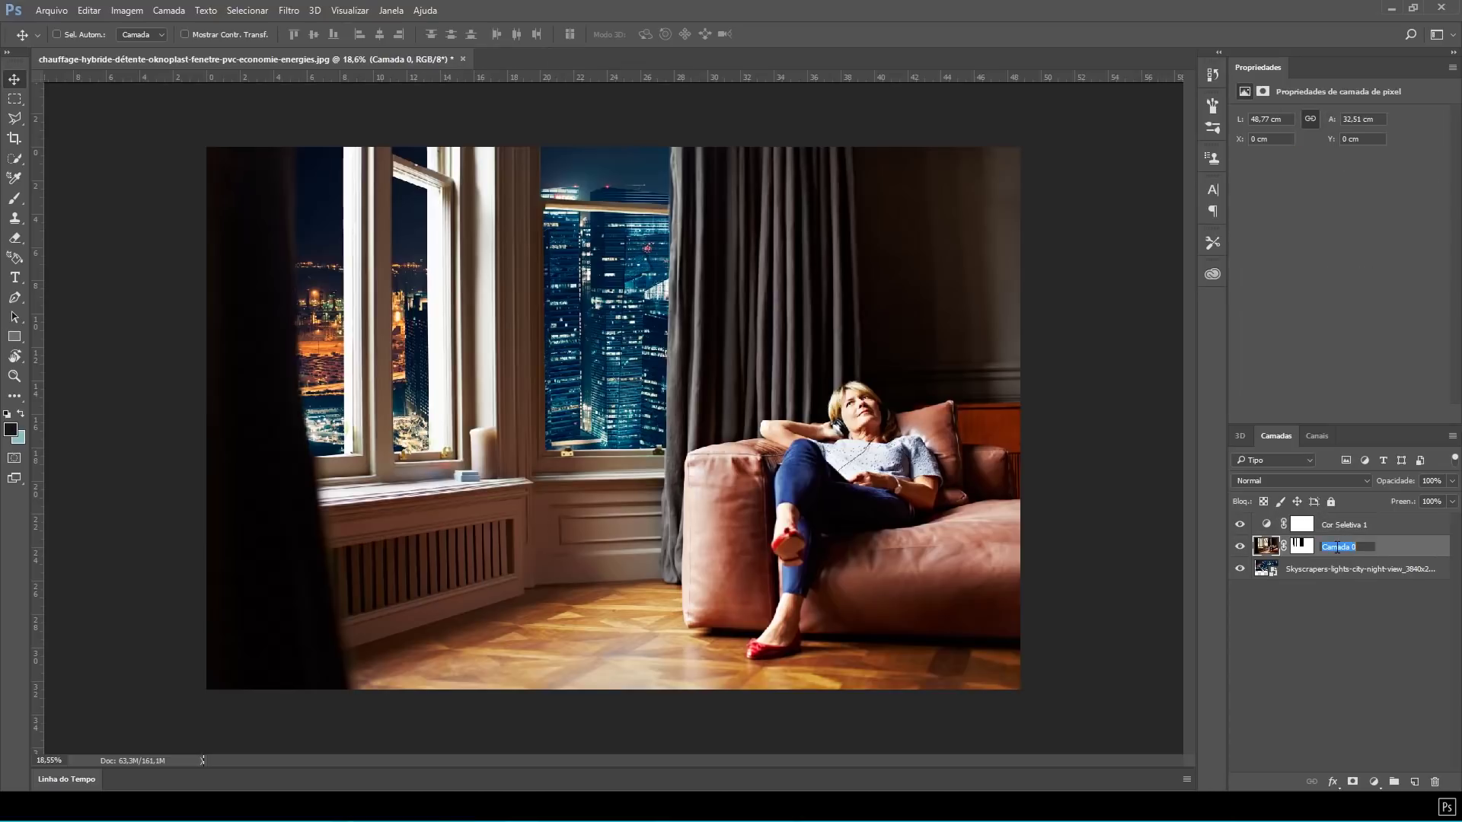
type("ator")
key("Return")
left_click(1382, 528)
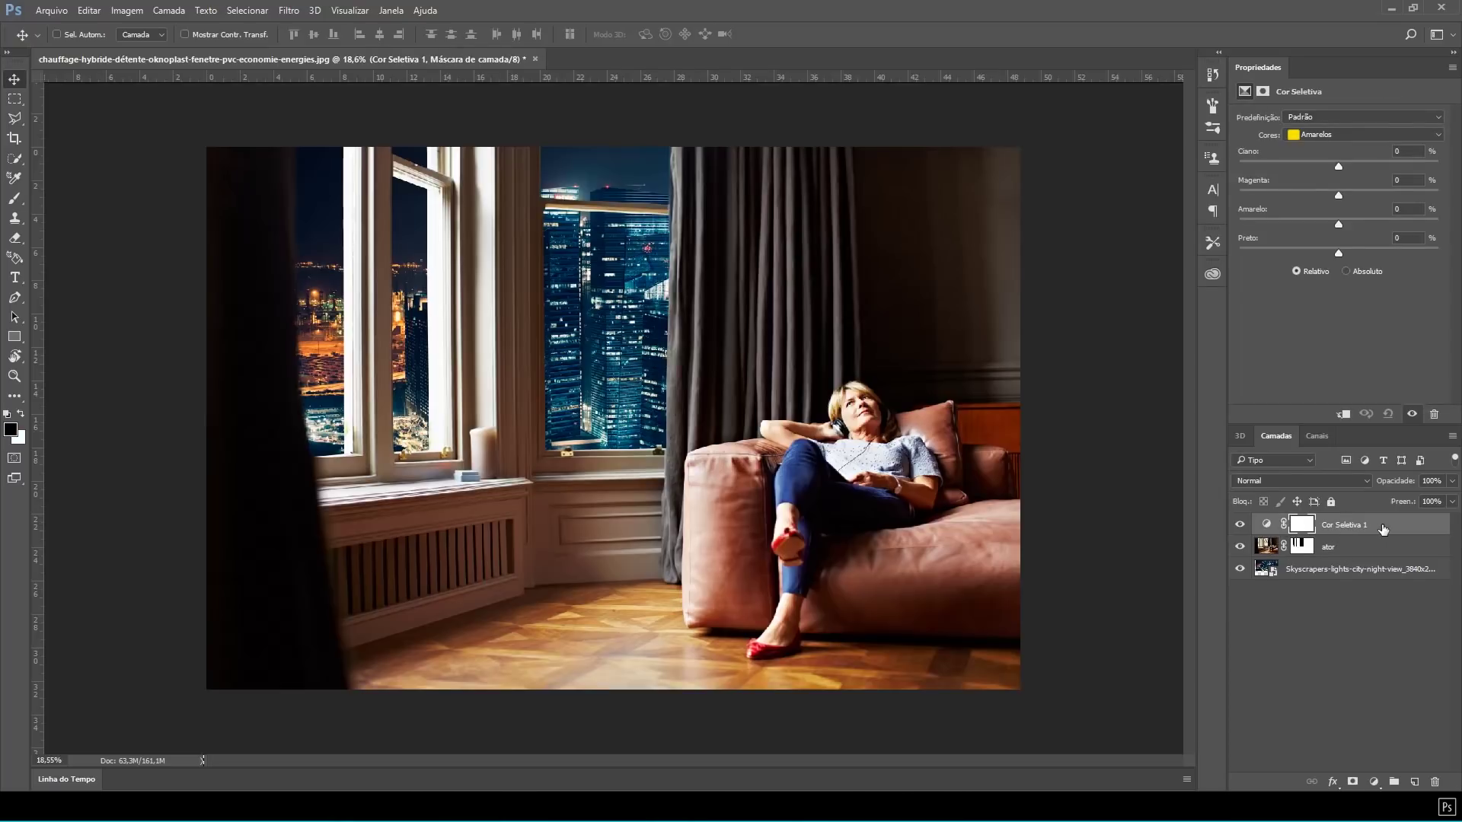
key("ctrl+alt+g")
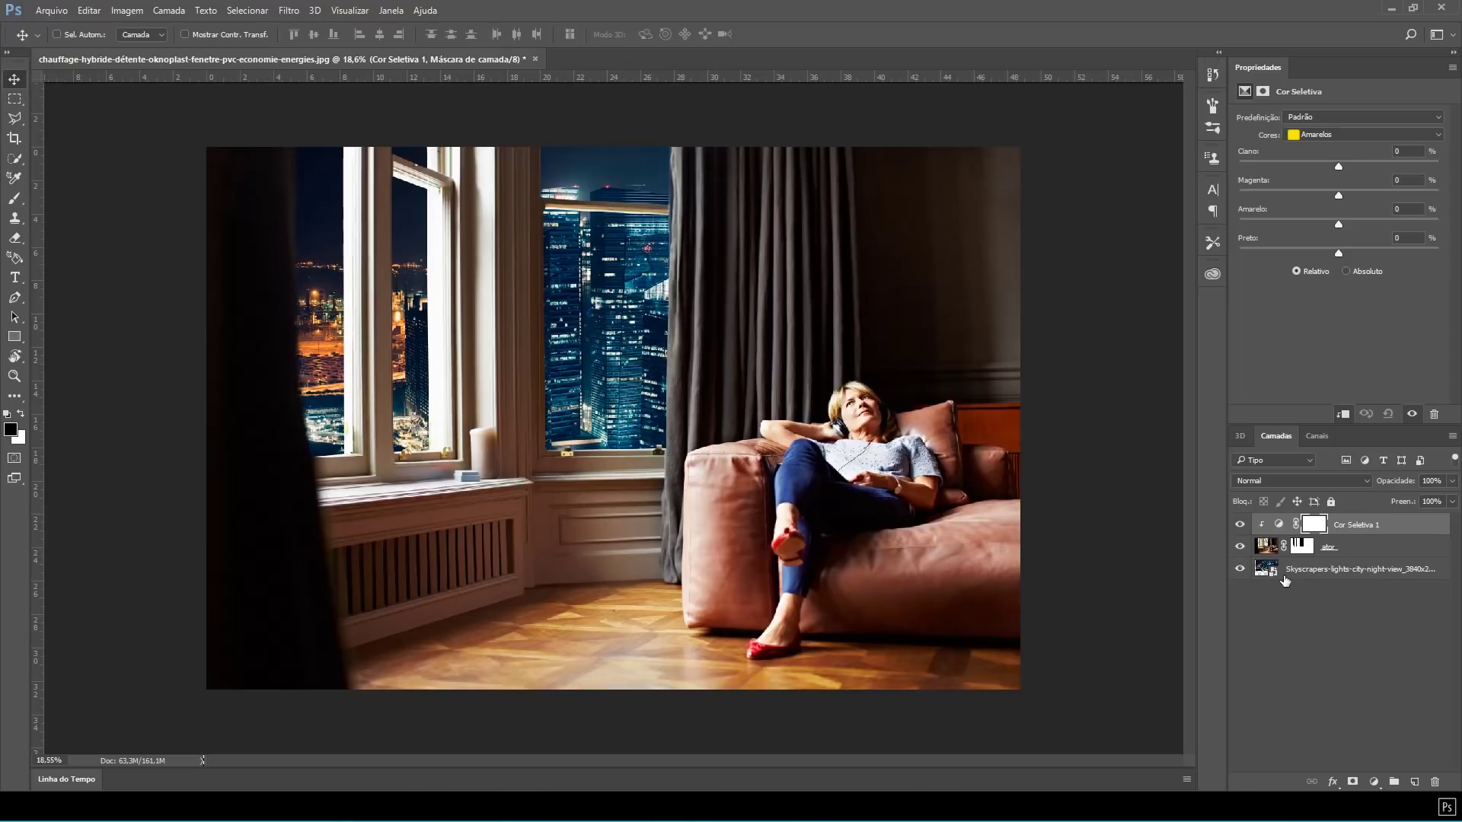
- Set the Blacks (Pretos) in the Selective Color adjustment to cyan +39, magenta +12, yellow -13 and black +2
left_click(1322, 135)
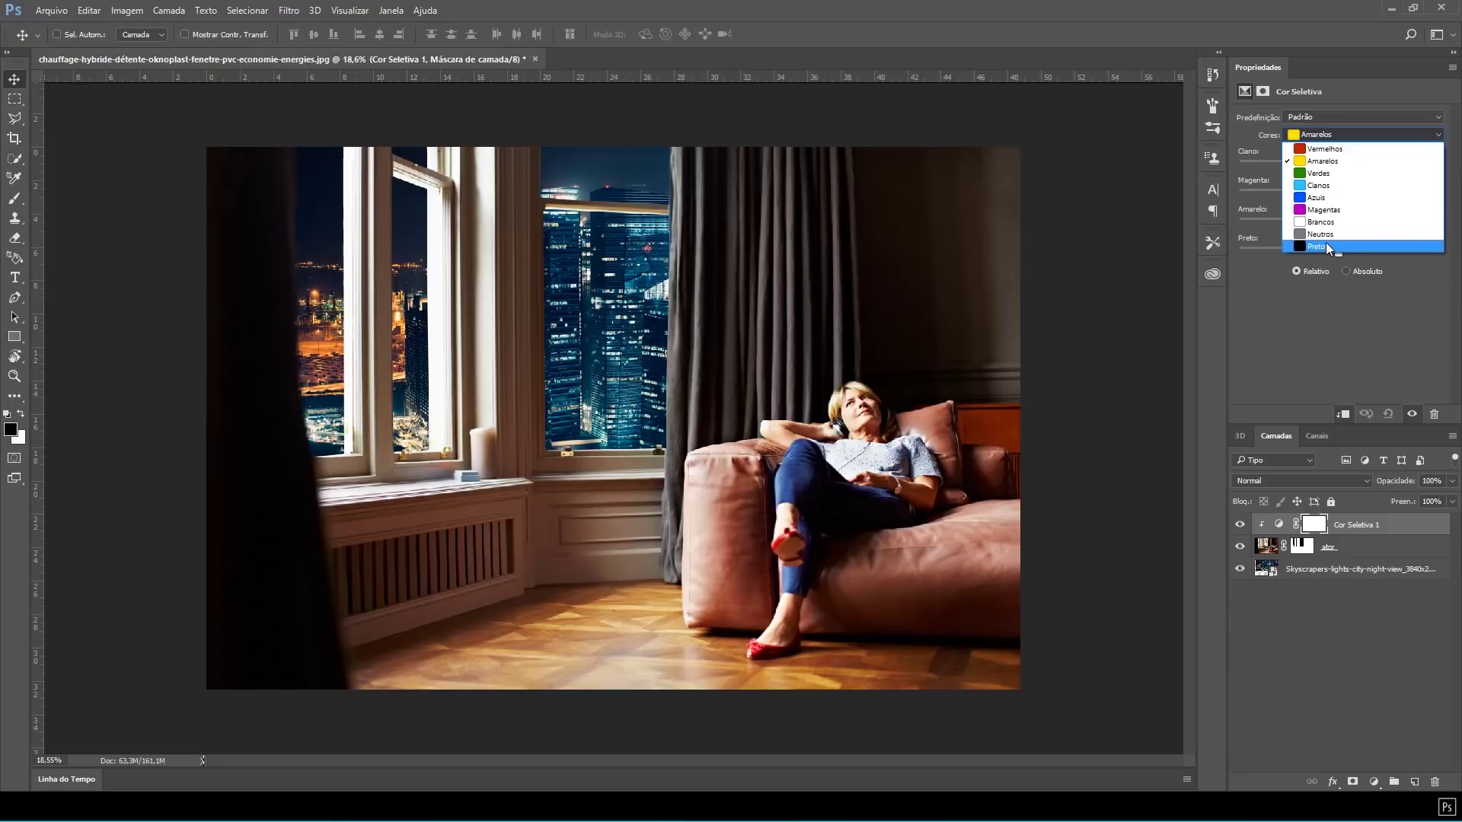
left_click(1326, 242)
left_click(1328, 137)
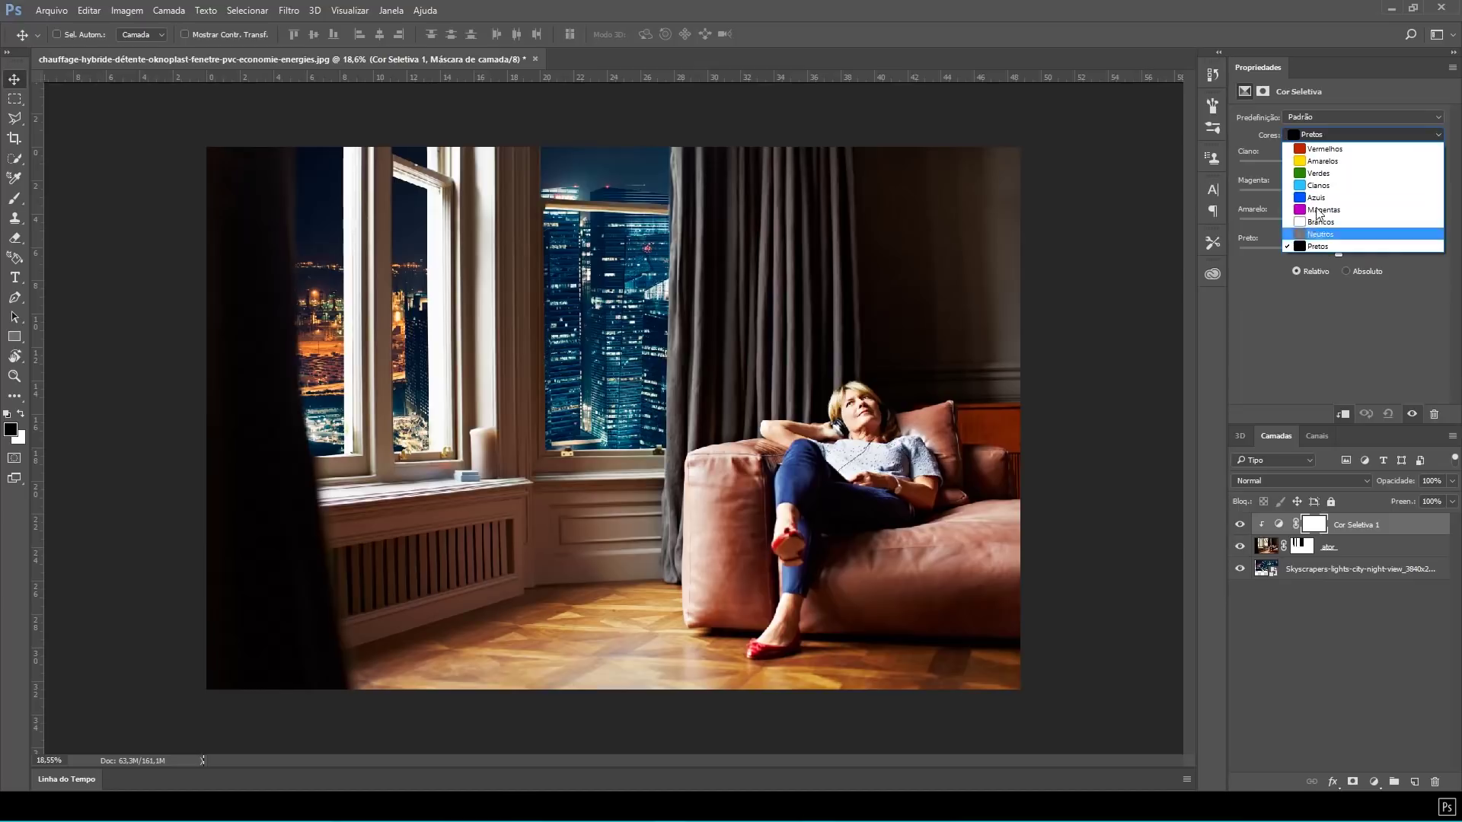
left_click(1322, 245)
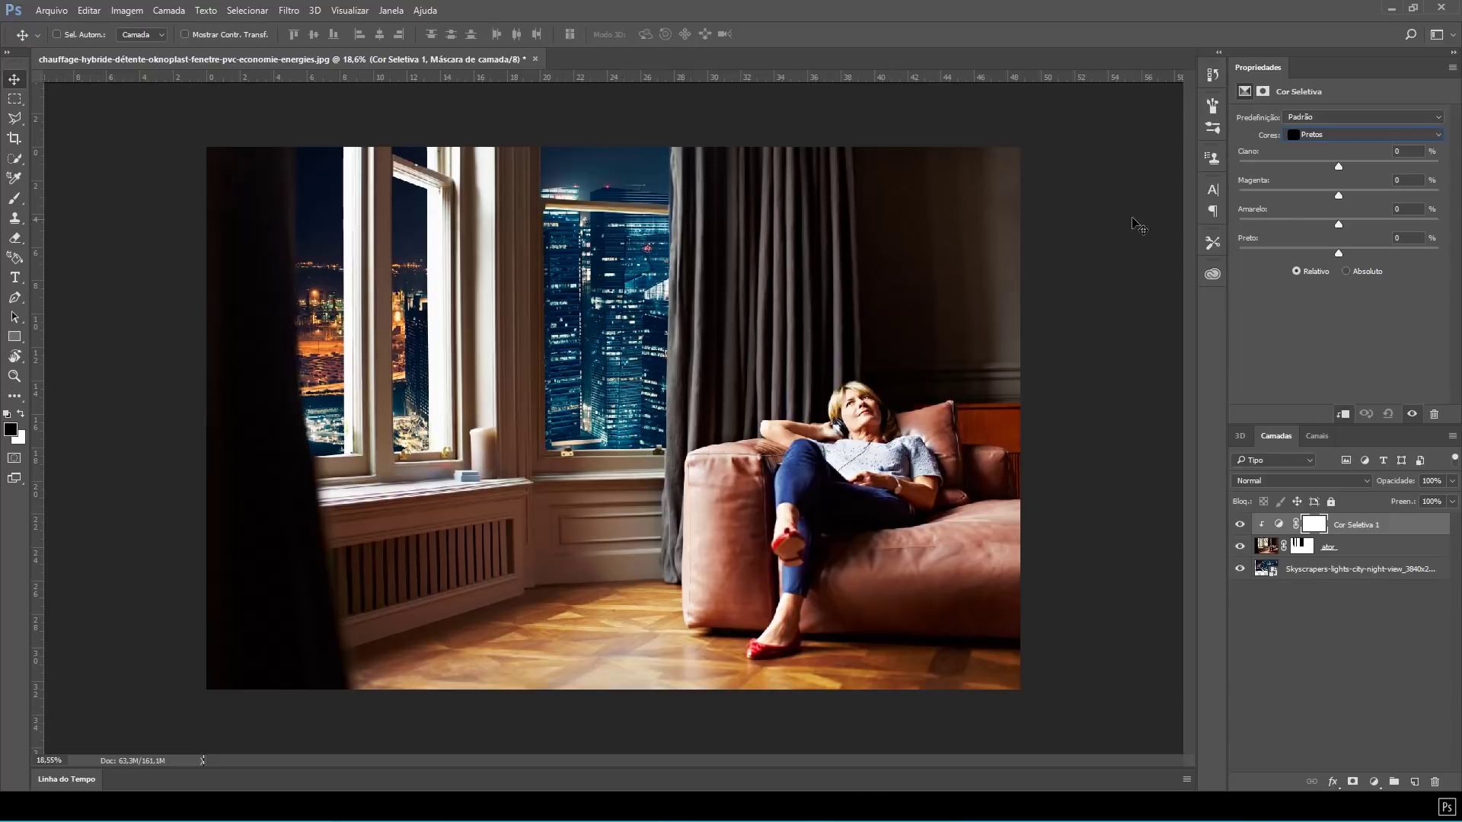
left_click_drag(1337, 164, 1378, 168)
left_click_drag(1338, 224, 1343, 259)
left_click_drag(1356, 196, 1345, 197)
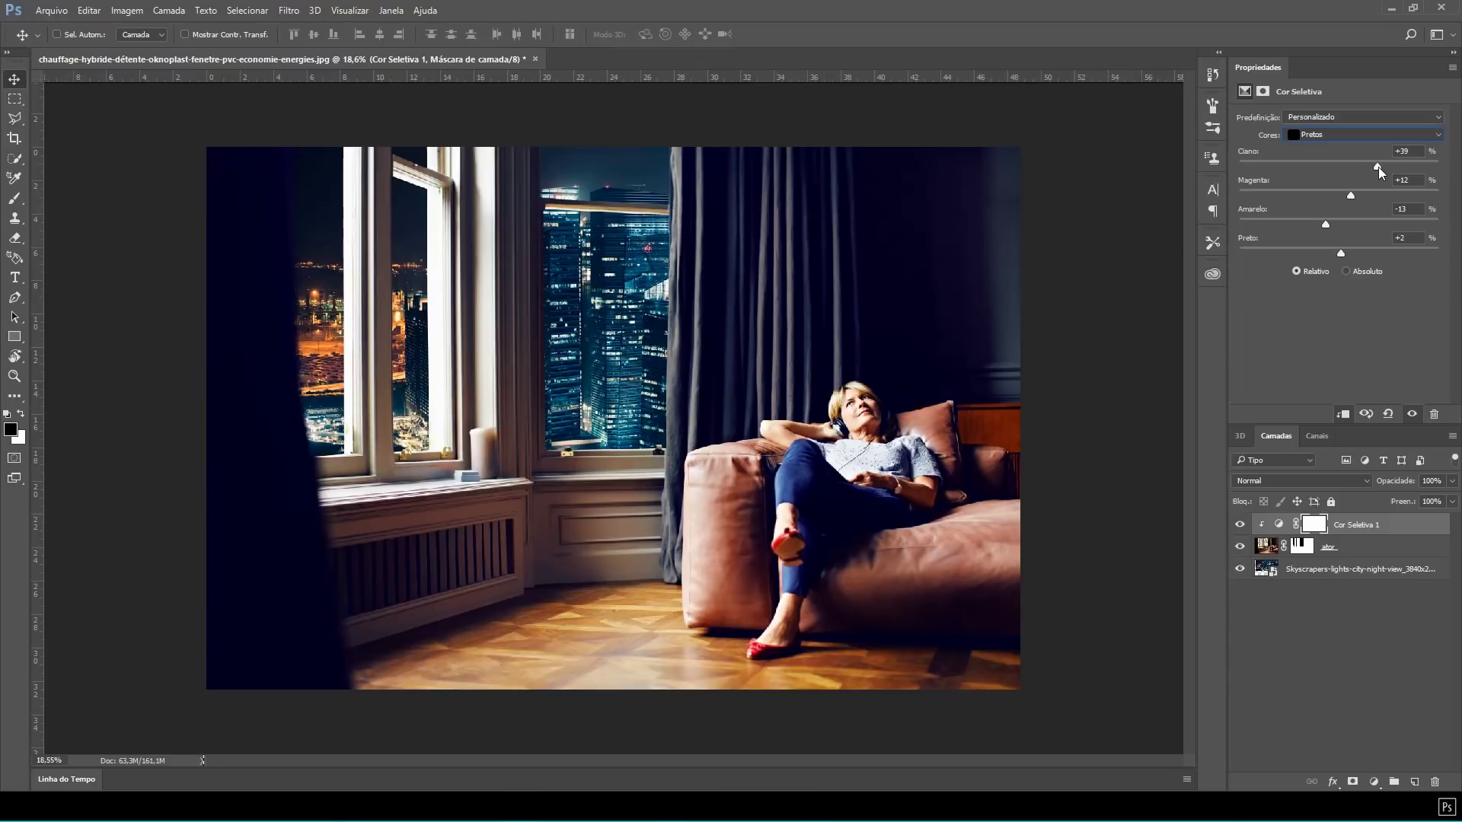
- Set the Neutrals (Neutros) in the Selective Color adjustment to cyan +22, magenta +9, yellow -14 and black +2
left_click(1331, 141)
left_click(1315, 242)
left_click_drag(1349, 167, 1318, 171)
mouse_move(1354, 174)
left_mouse_down()
mouse_move(1273, 176)
mouse_move(1338, 180)
left_mouse_up()
mouse_move(1338, 224)
left_mouse_down()
mouse_move(1316, 225)
mouse_move(1324, 196)
mouse_move(1344, 198)
left_mouse_up()
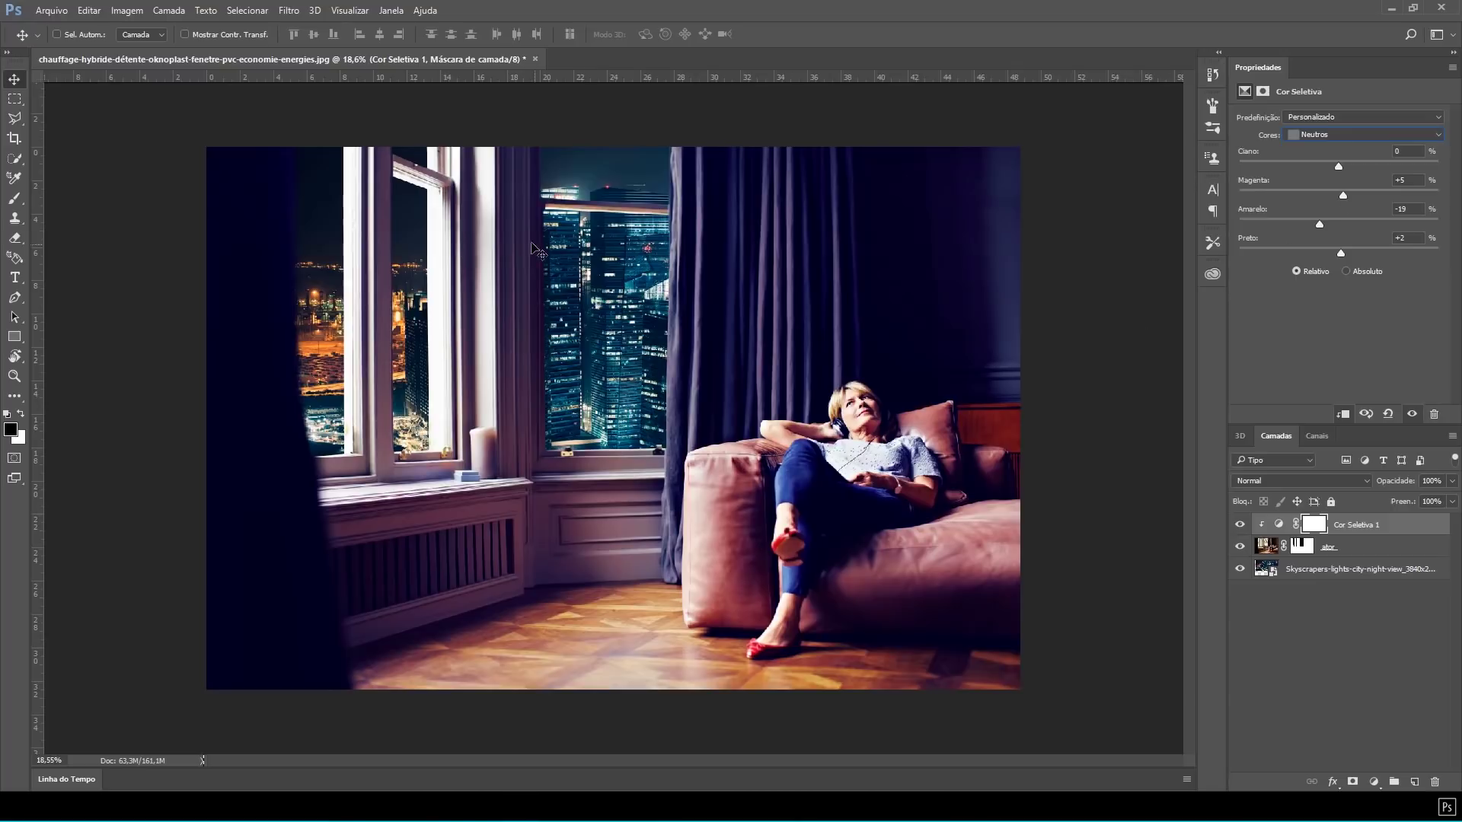
left_click_drag(1332, 226, 1347, 197)
left_click_drag(1338, 166, 1361, 166)
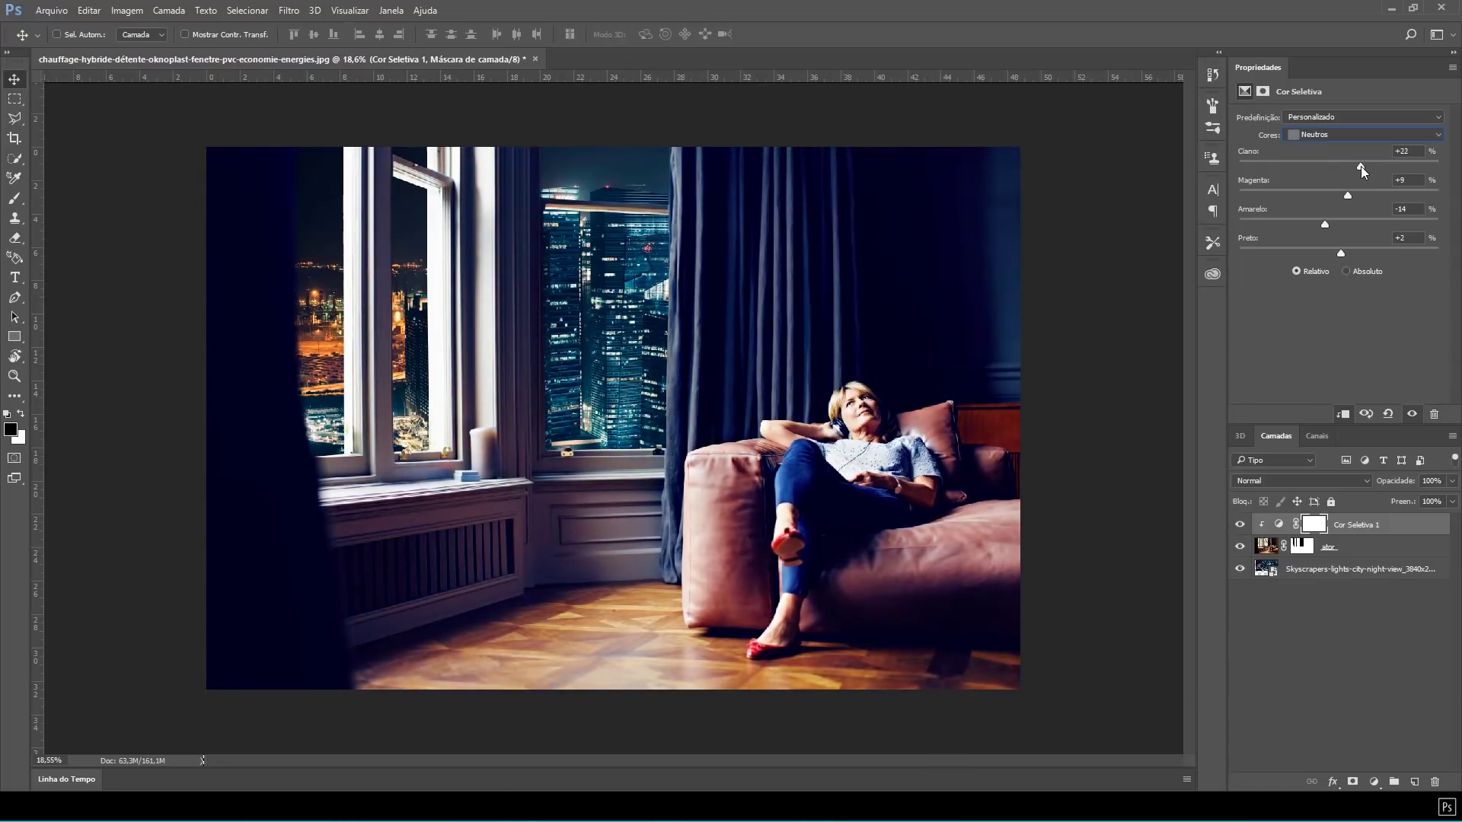
- Adjust the Reds (Vermelhos) in the Selective Color adjustment to magenta -20, yellow -45 and black +32, with a moderate positive cyan amount
left_click(1349, 137)
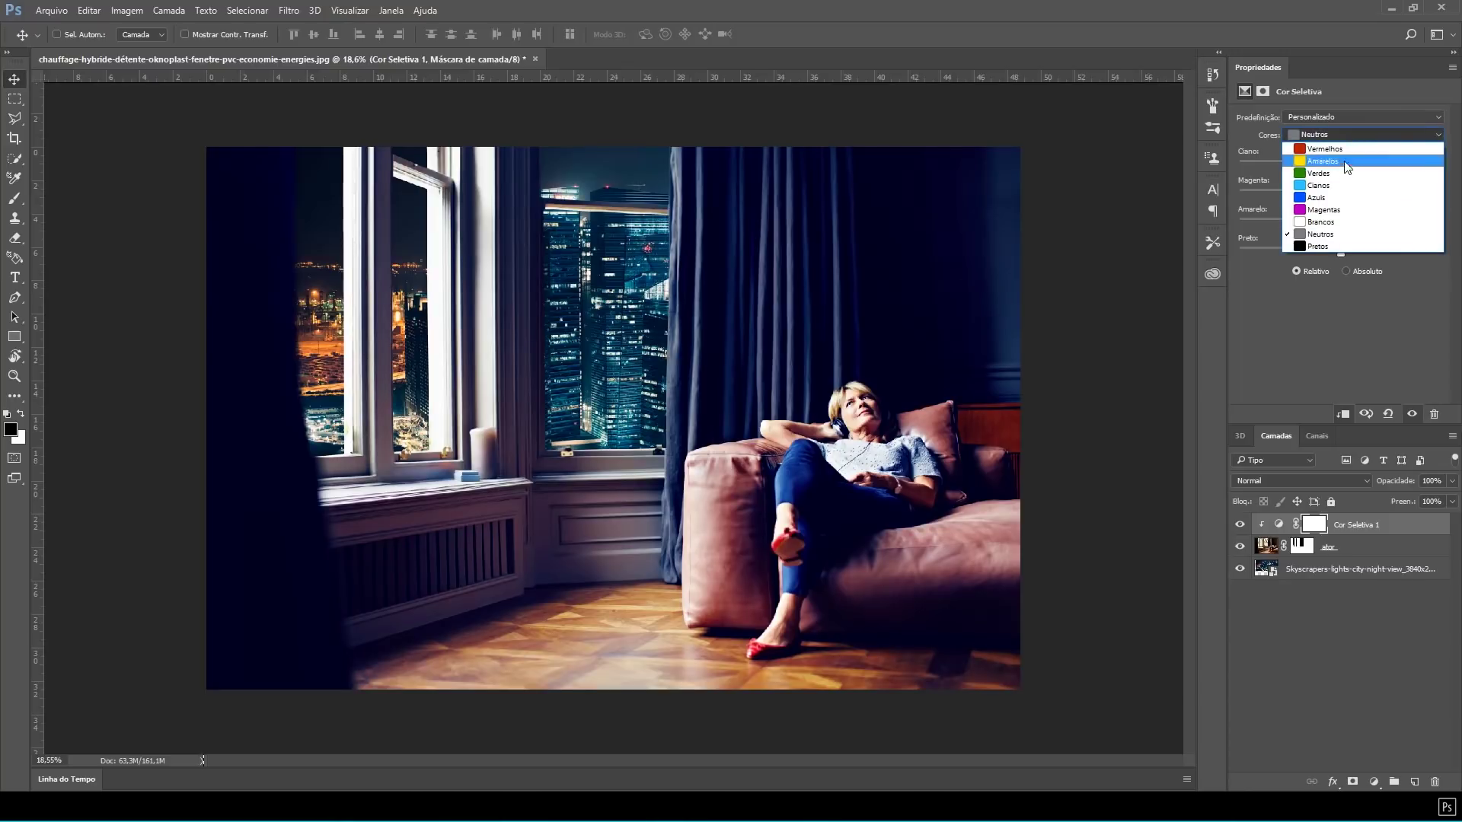
left_click(1327, 149)
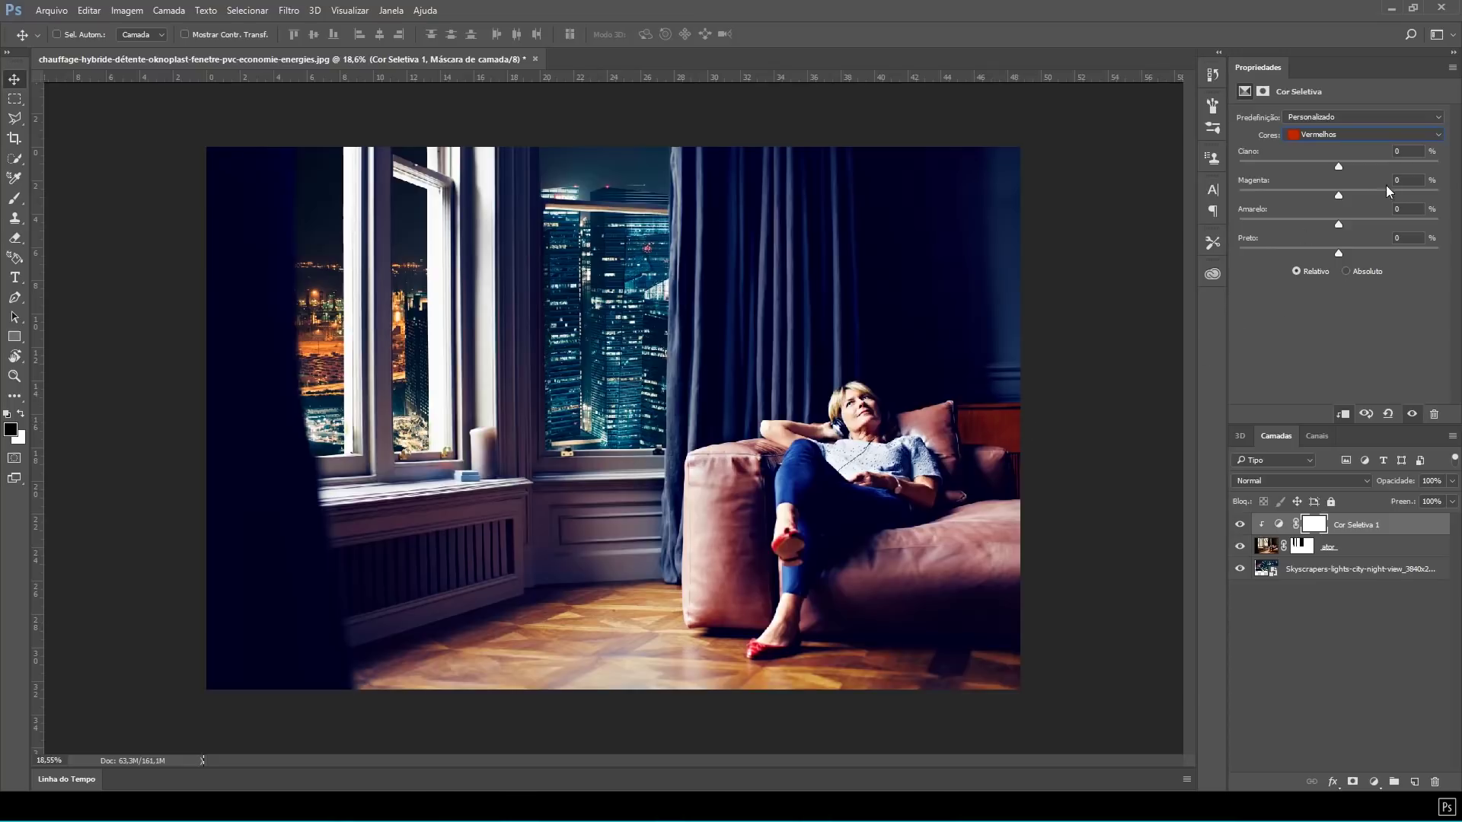
left_click_drag(1342, 165, 1407, 164)
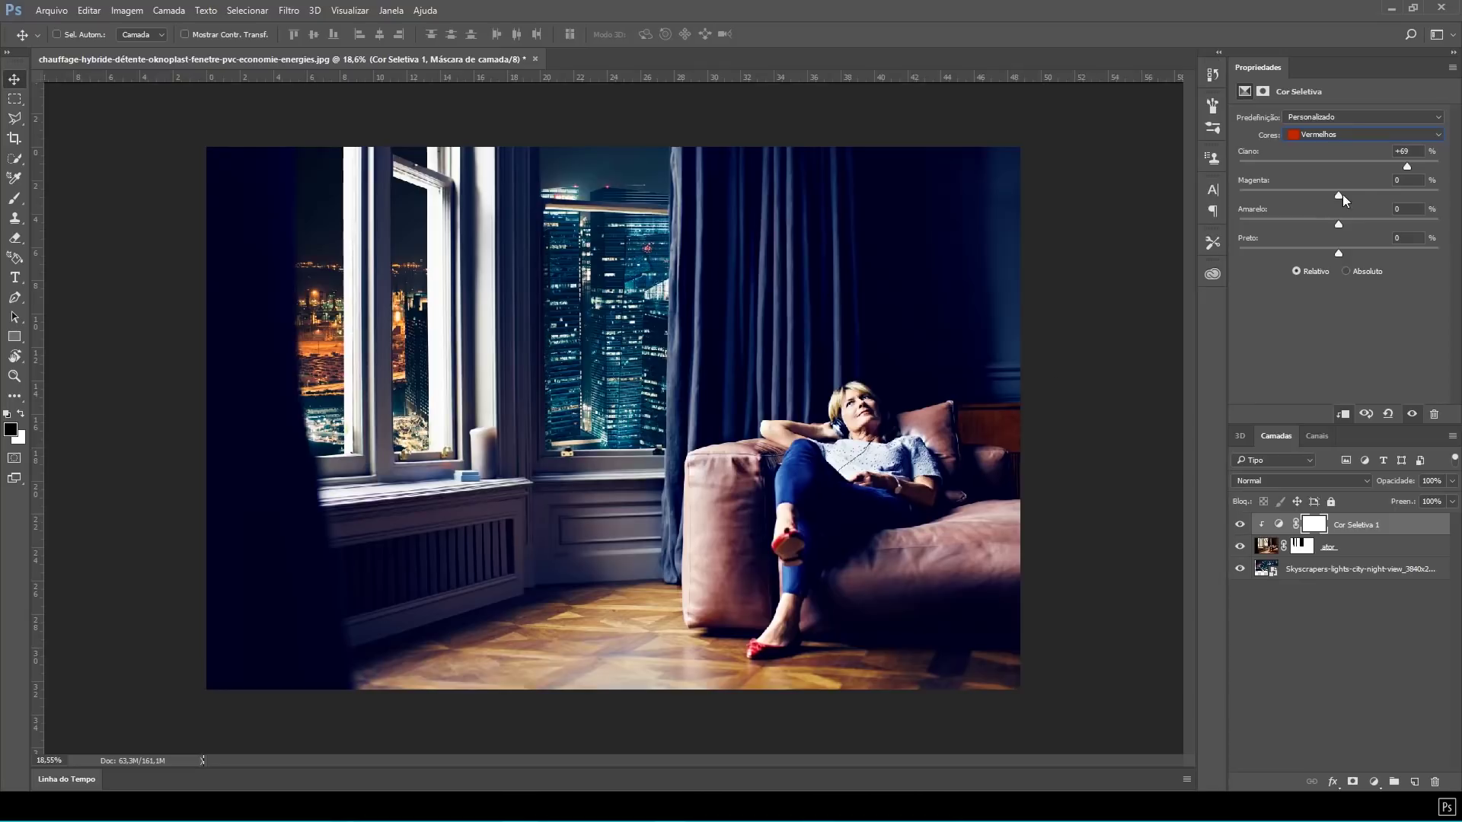
mouse_move(1361, 173)
left_mouse_down()
mouse_move(1432, 166)
mouse_move(1378, 185)
left_mouse_up()
mouse_move(1338, 195)
left_mouse_down()
mouse_move(1295, 192)
mouse_move(1363, 194)
left_mouse_up()
left_click_drag(1338, 224, 1300, 235)
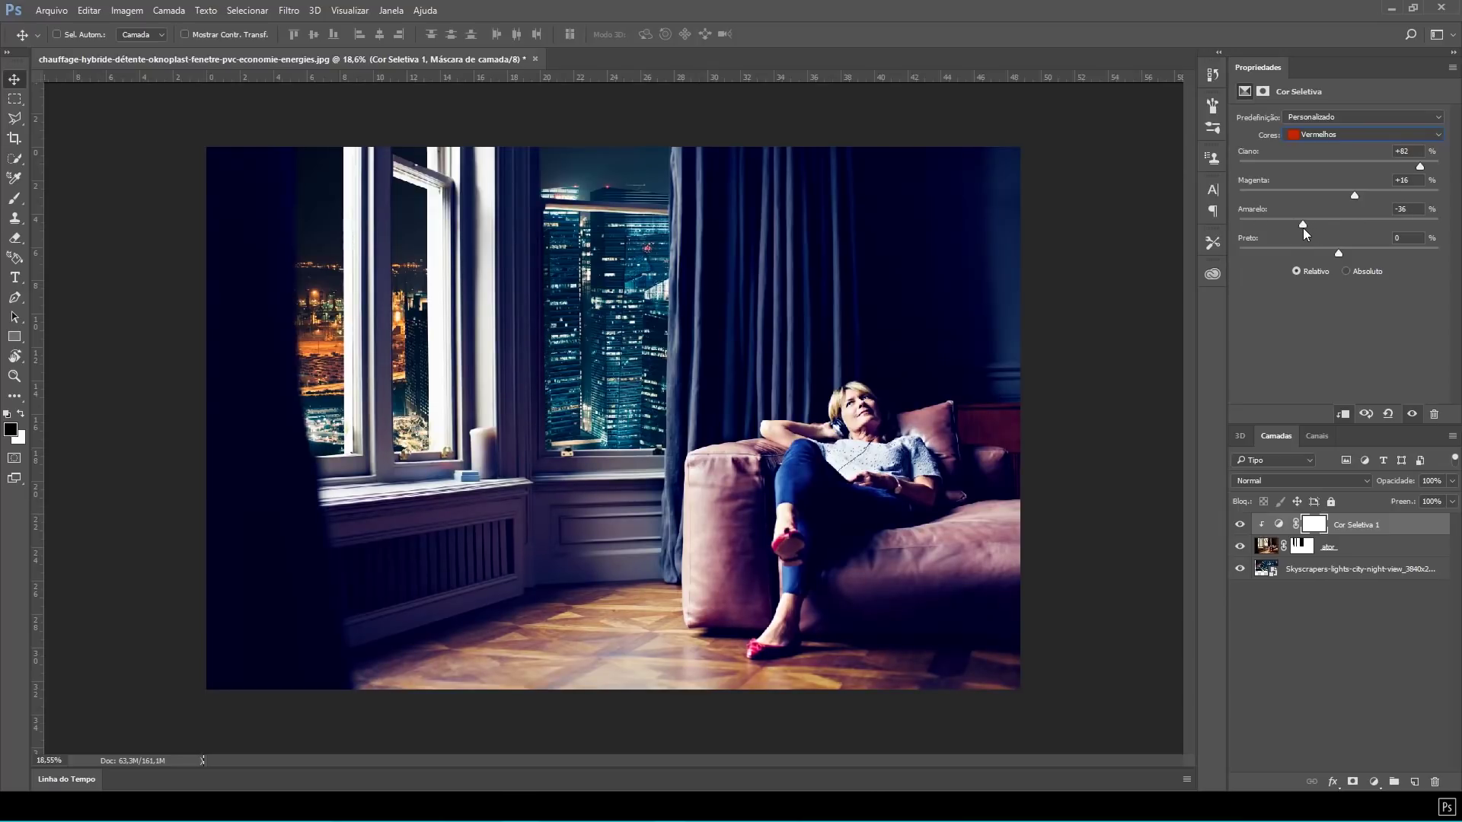
mouse_move(1326, 257)
left_mouse_down()
mouse_move(1245, 257)
mouse_move(1418, 273)
mouse_move(1341, 265)
left_mouse_up()
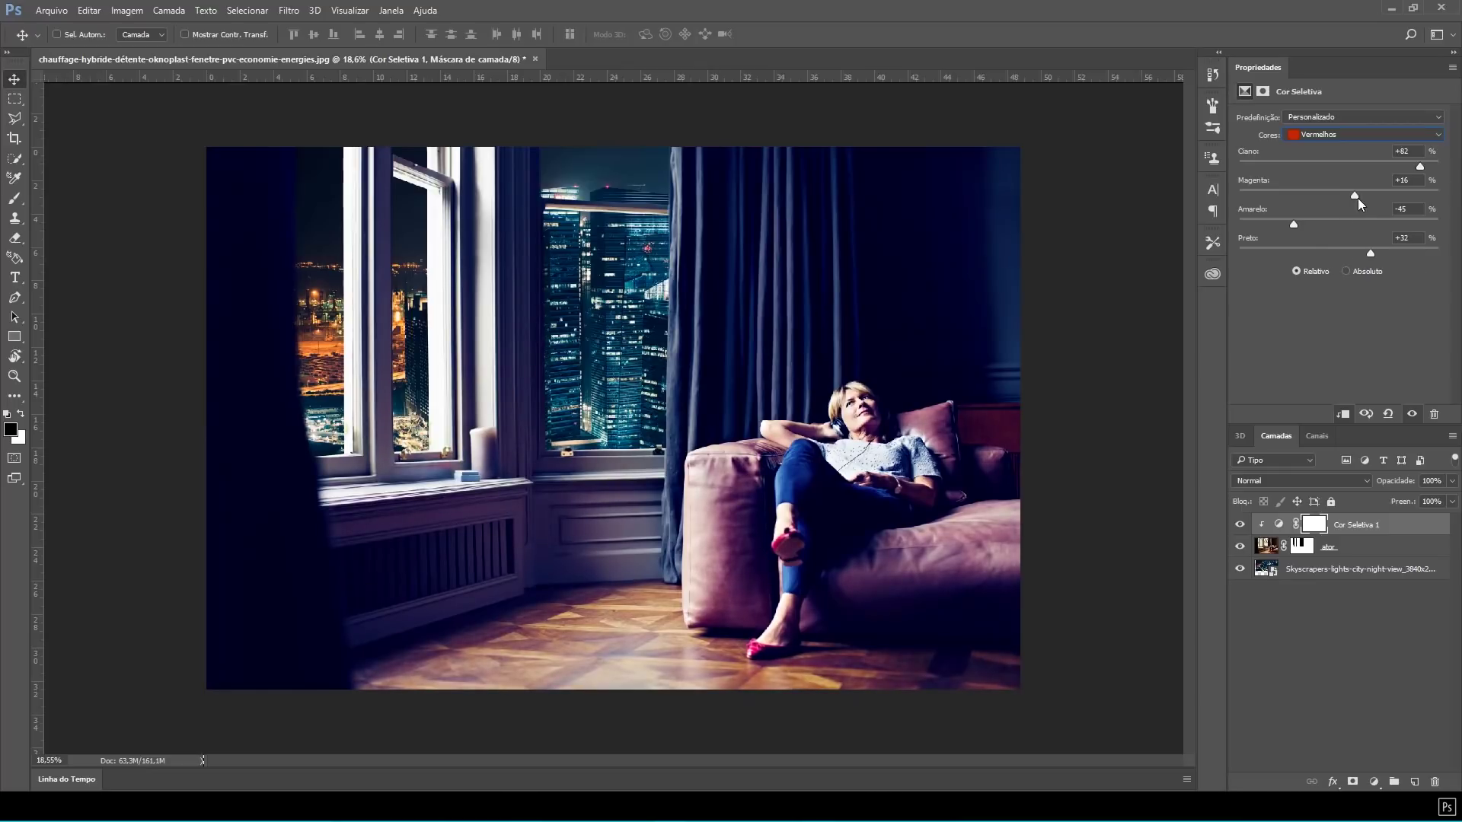
left_click_drag(1333, 199, 1309, 203)
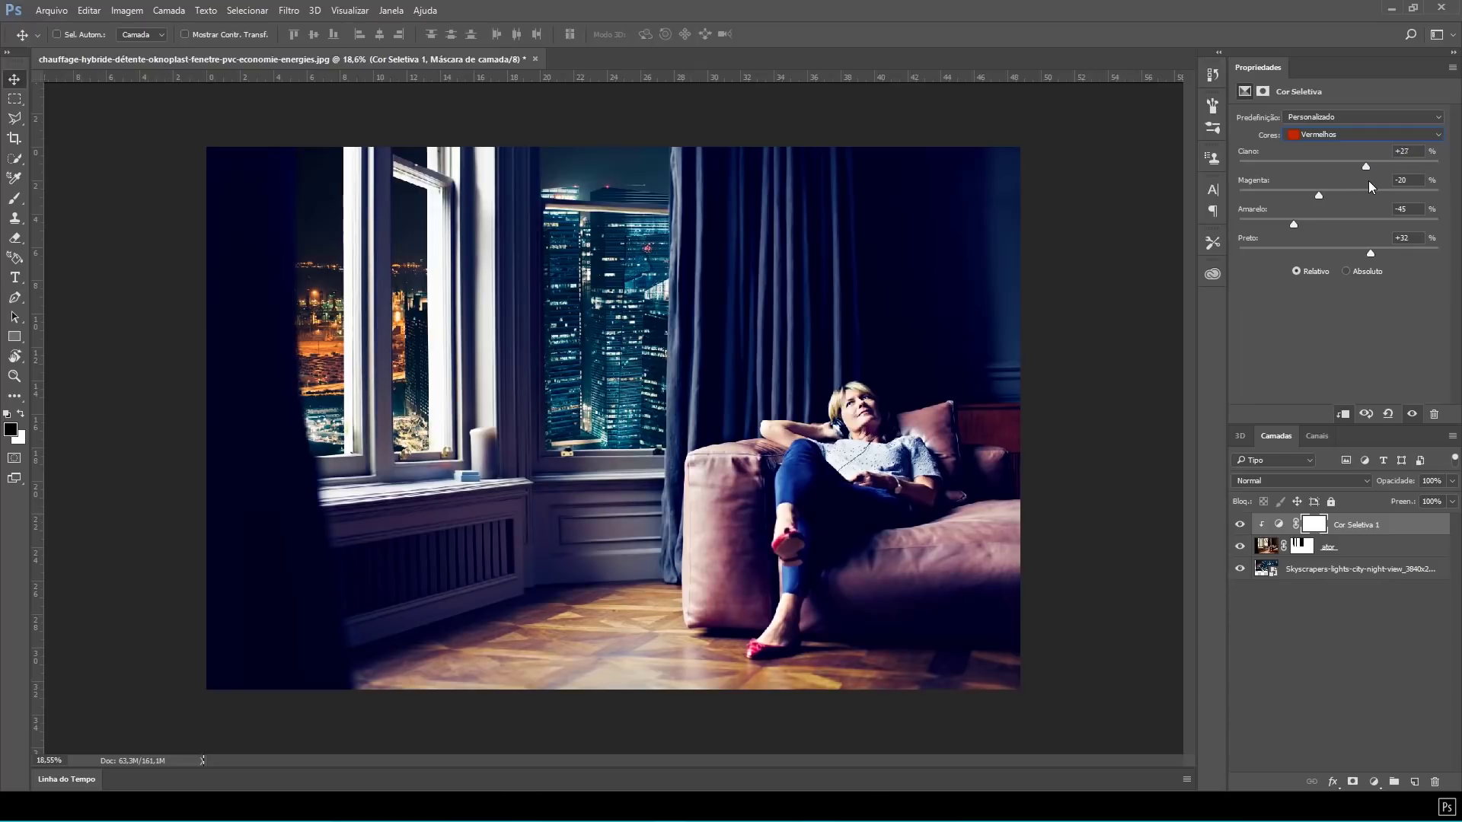
left_click_drag(1372, 173, 1373, 168)
- Set the Yellows (Amarelos) to cyan -86, magenta +38, yellow -99 and black +66, easing magenta back slightly
left_click(1346, 134)
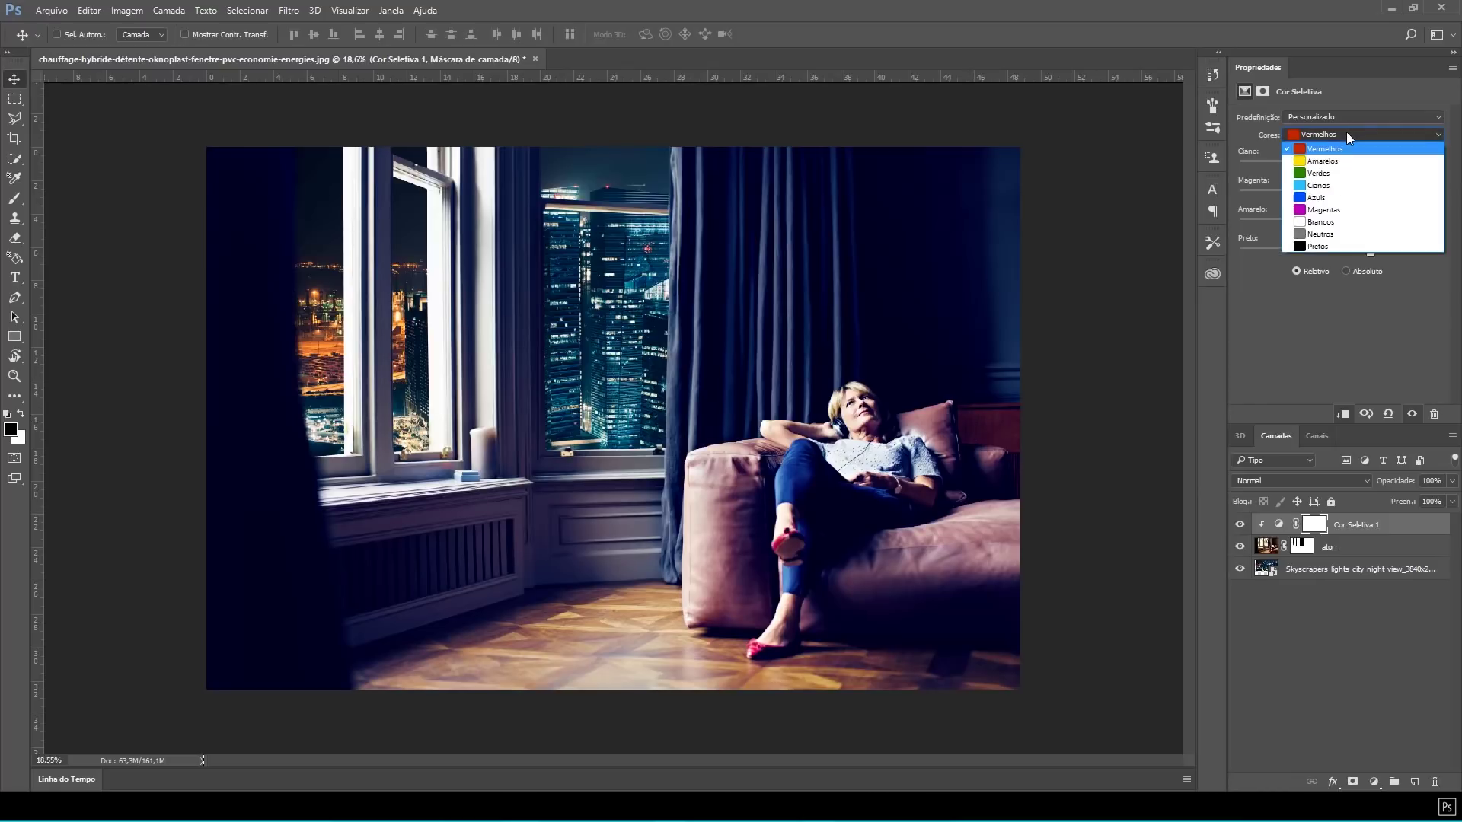
left_click(1337, 160)
left_click_drag(1364, 163, 1253, 172)
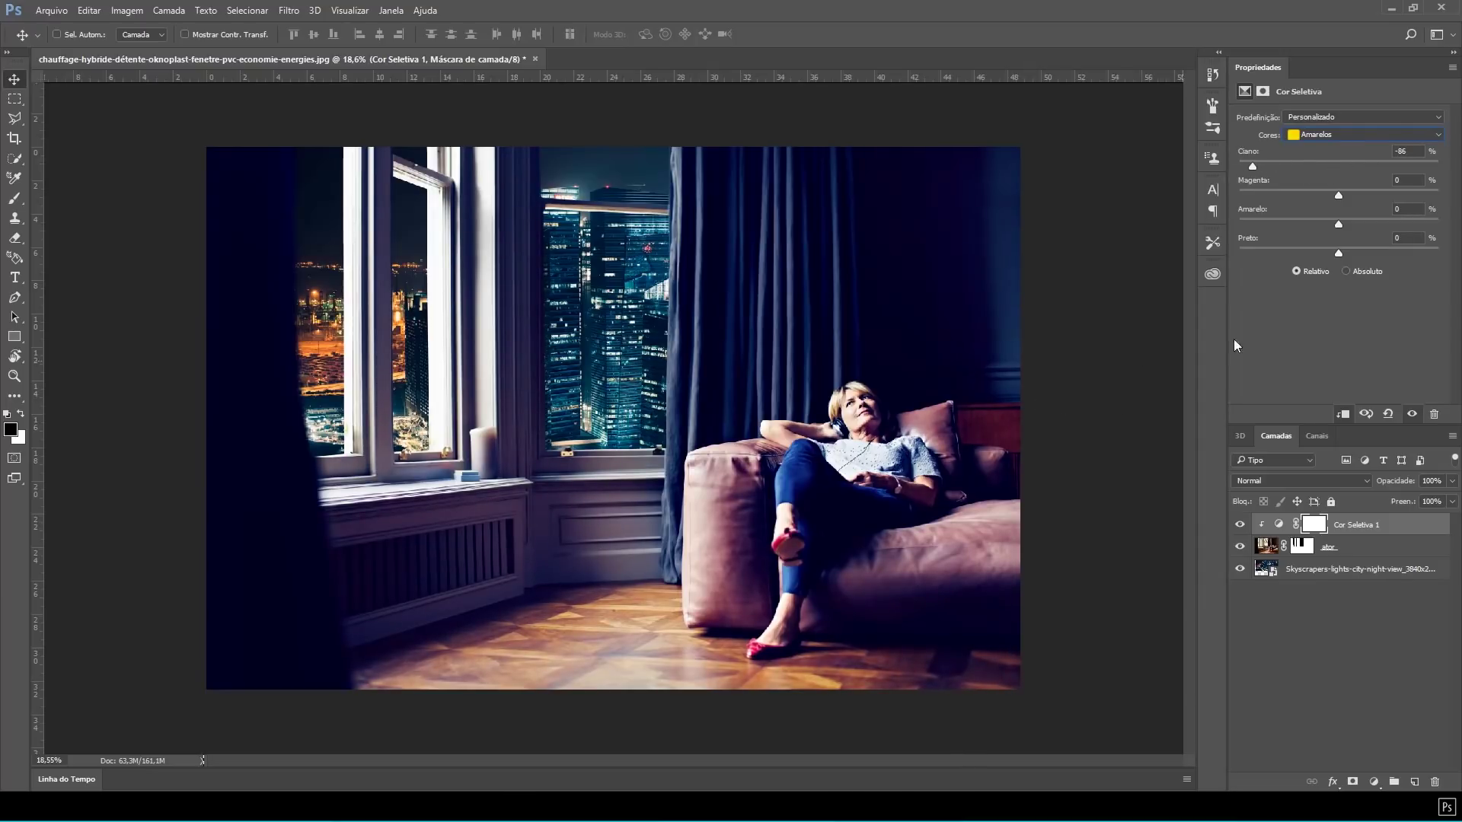
left_click_drag(1337, 195, 1375, 199)
left_click_drag(1298, 230, 1371, 257)
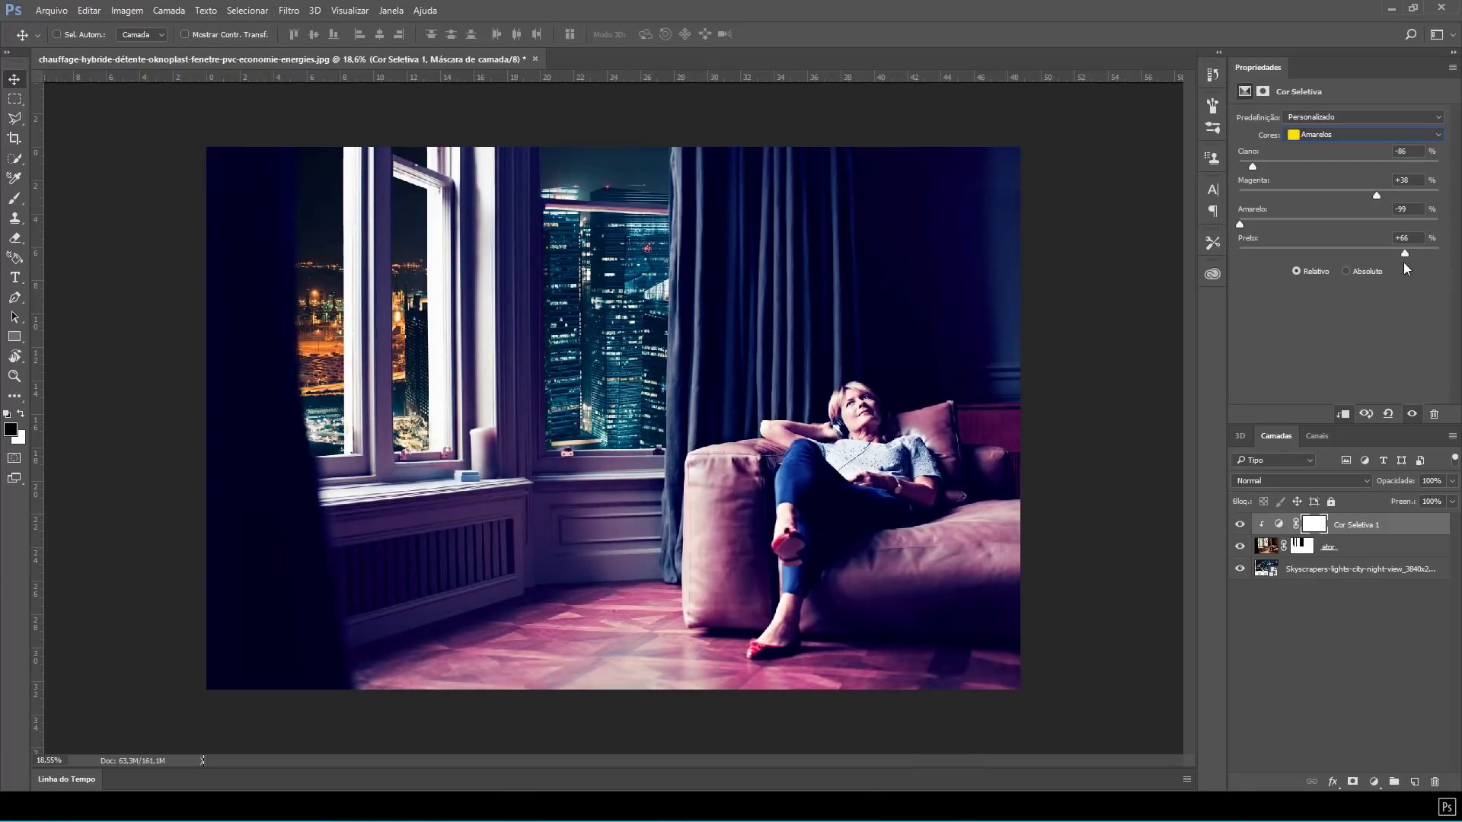
left_click_drag(1378, 196, 1364, 196)
- Lower the cyan amount of the Reds (Vermelhos) in the Selective Color adjustment
left_click(1326, 139)
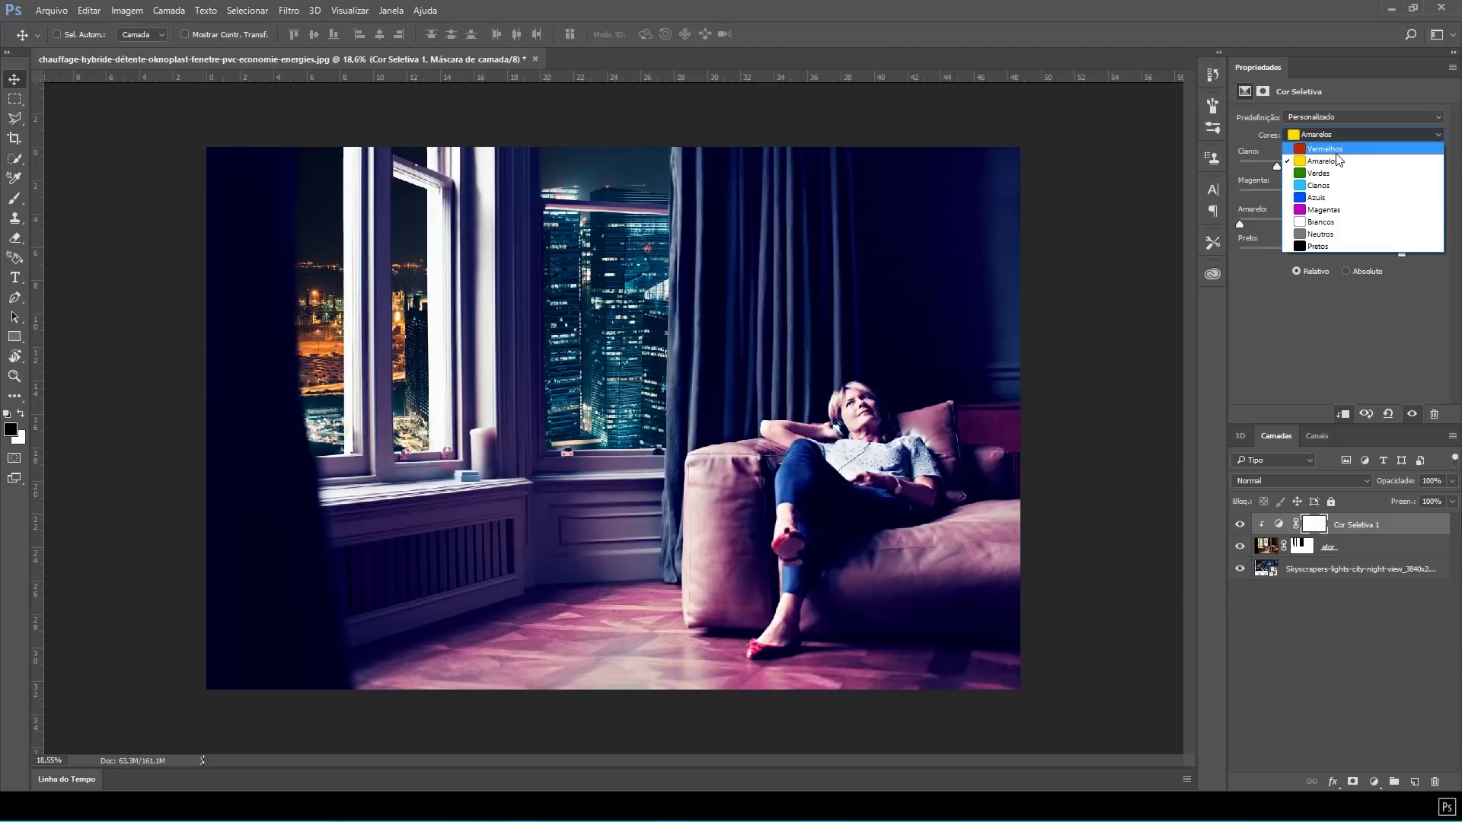
left_click(1335, 152)
left_click_drag(1375, 166, 1319, 172)
- Refine the Blacks (Pretos) in the Selective Color adjustment to cyan +77, magenta +5, yellow -14 and black +6
left_click(1357, 141)
left_click(1358, 245)
left_click_drag(1375, 171, 1356, 260)
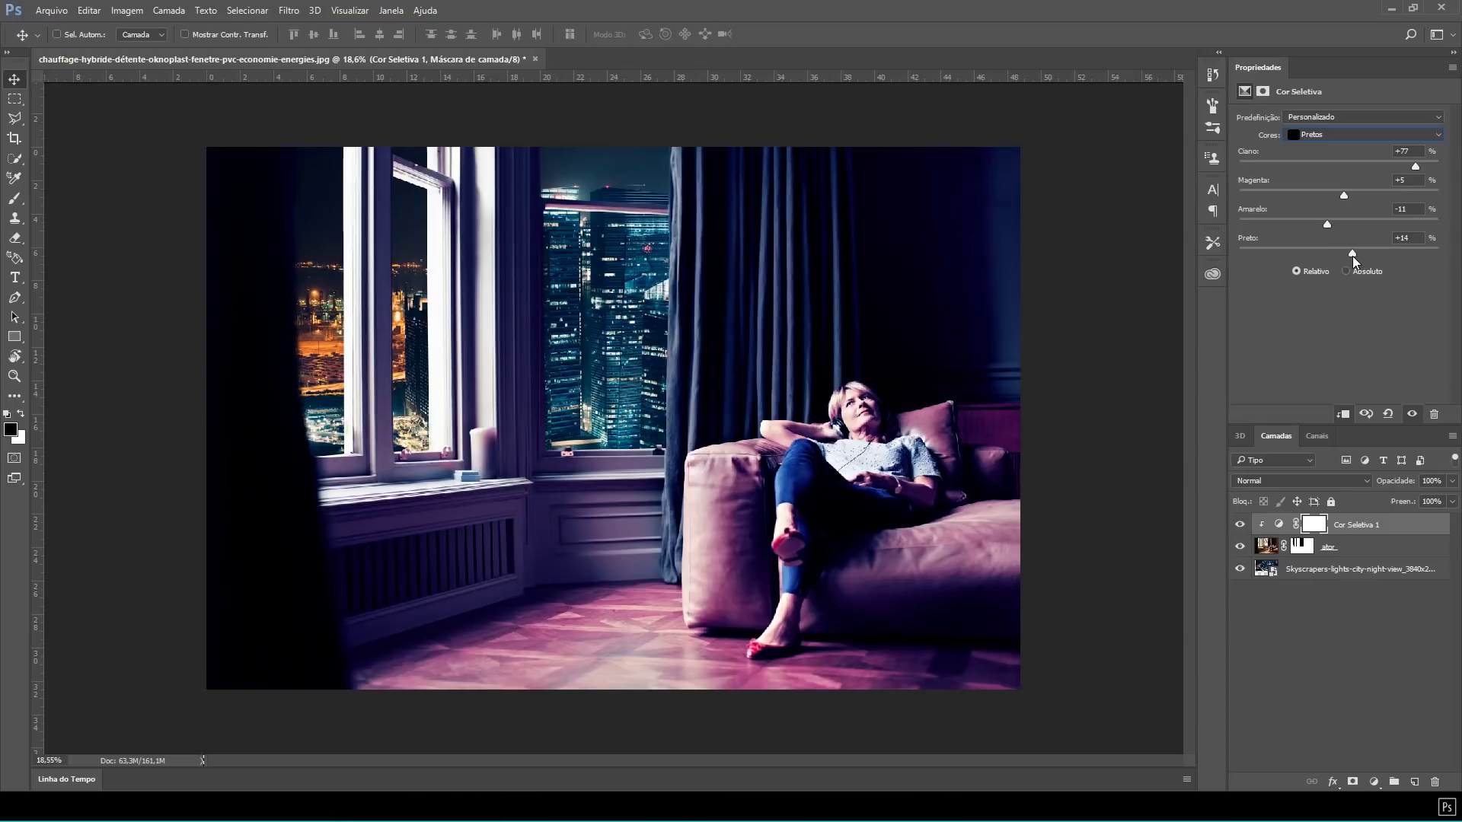
left_click_drag(1327, 225, 1322, 226)
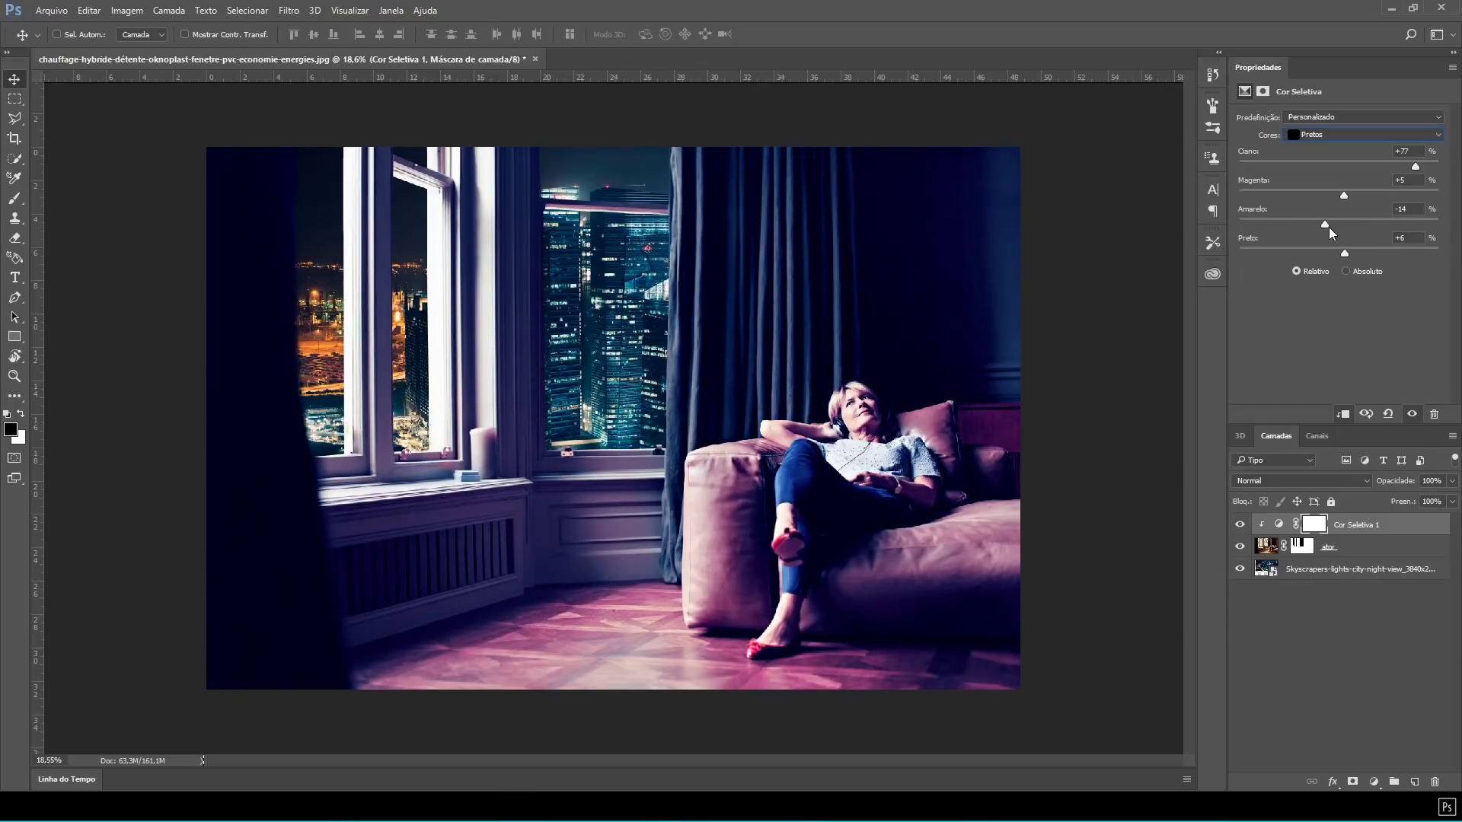
- Refine the Yellows (Amarelos) in the Selective Color adjustment to cyan +18, magenta +11 and yellow -100
left_click(1338, 135)
left_click(1332, 157)
mouse_move(1363, 197)
left_mouse_down()
mouse_move(1300, 202)
mouse_move(1350, 207)
left_mouse_up()
left_click_drag(1326, 227, 1238, 226)
left_click_drag(1276, 168, 1367, 192)
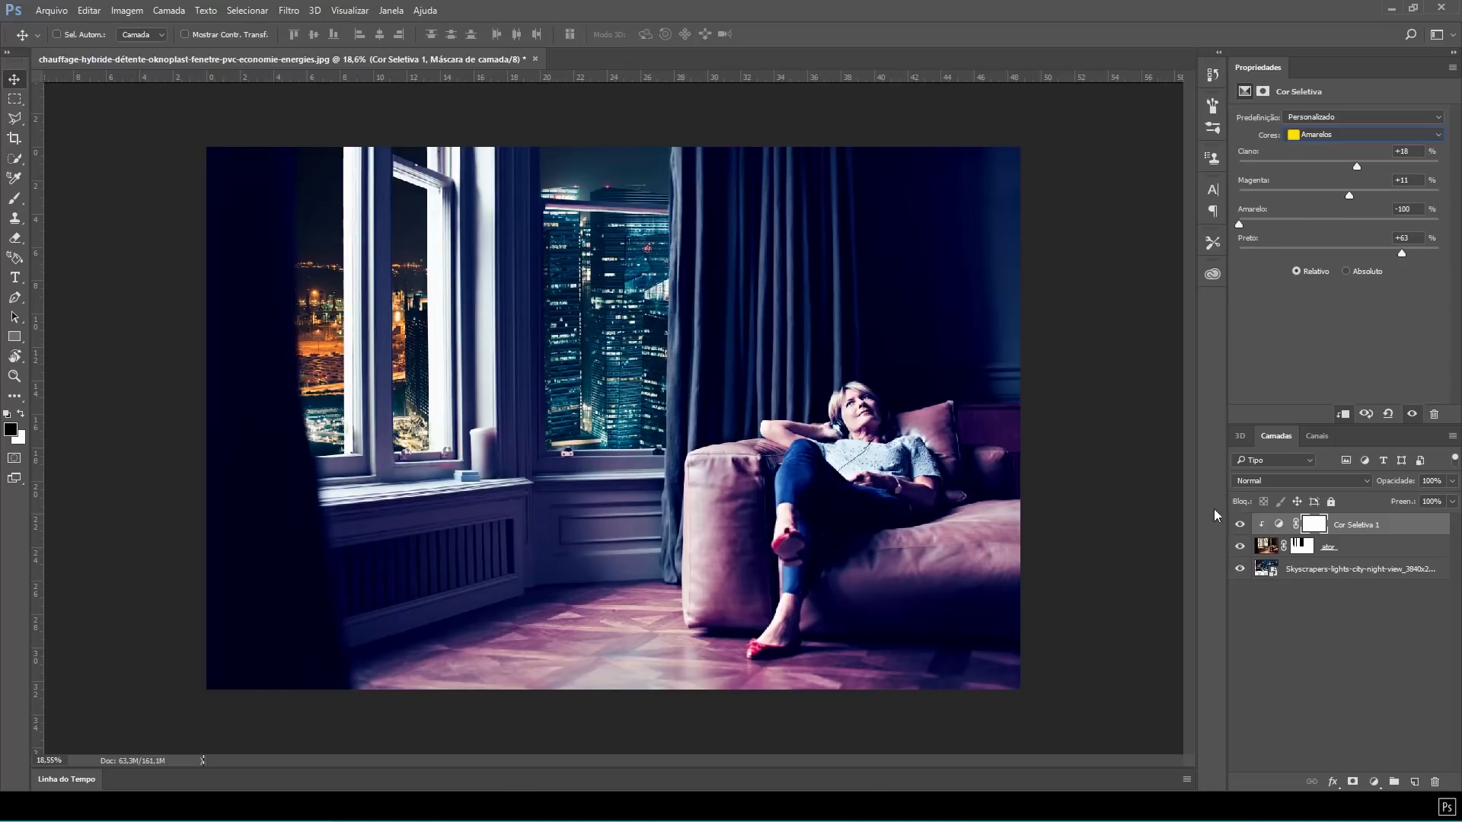
- Apply a Gaussian Blur (Desfoque Gaussiano) with a 4.0-pixel radius to the night skyline layer
left_click(1338, 572)
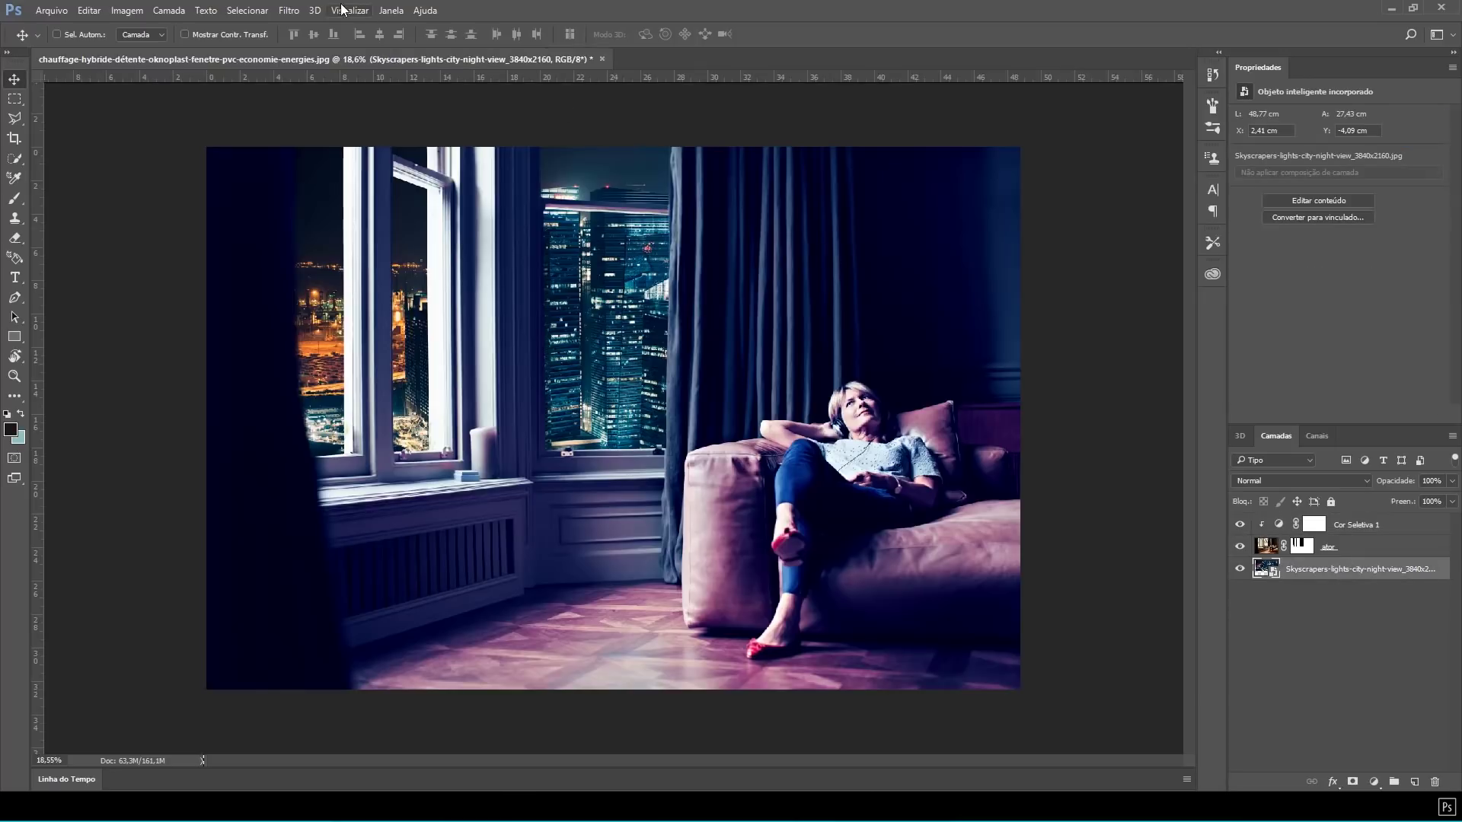
left_click(287, 10)
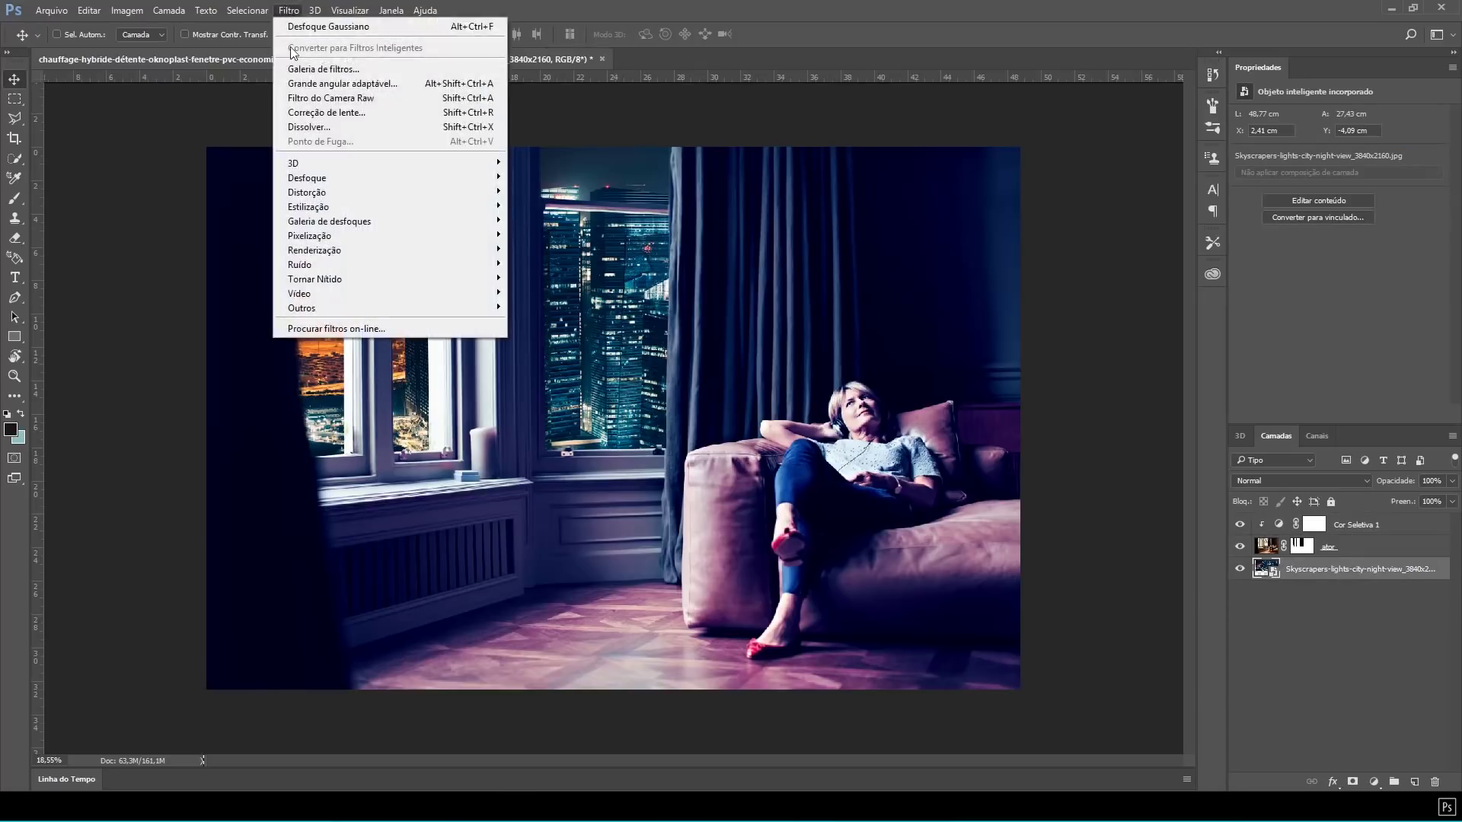
mouse_move(318, 196)
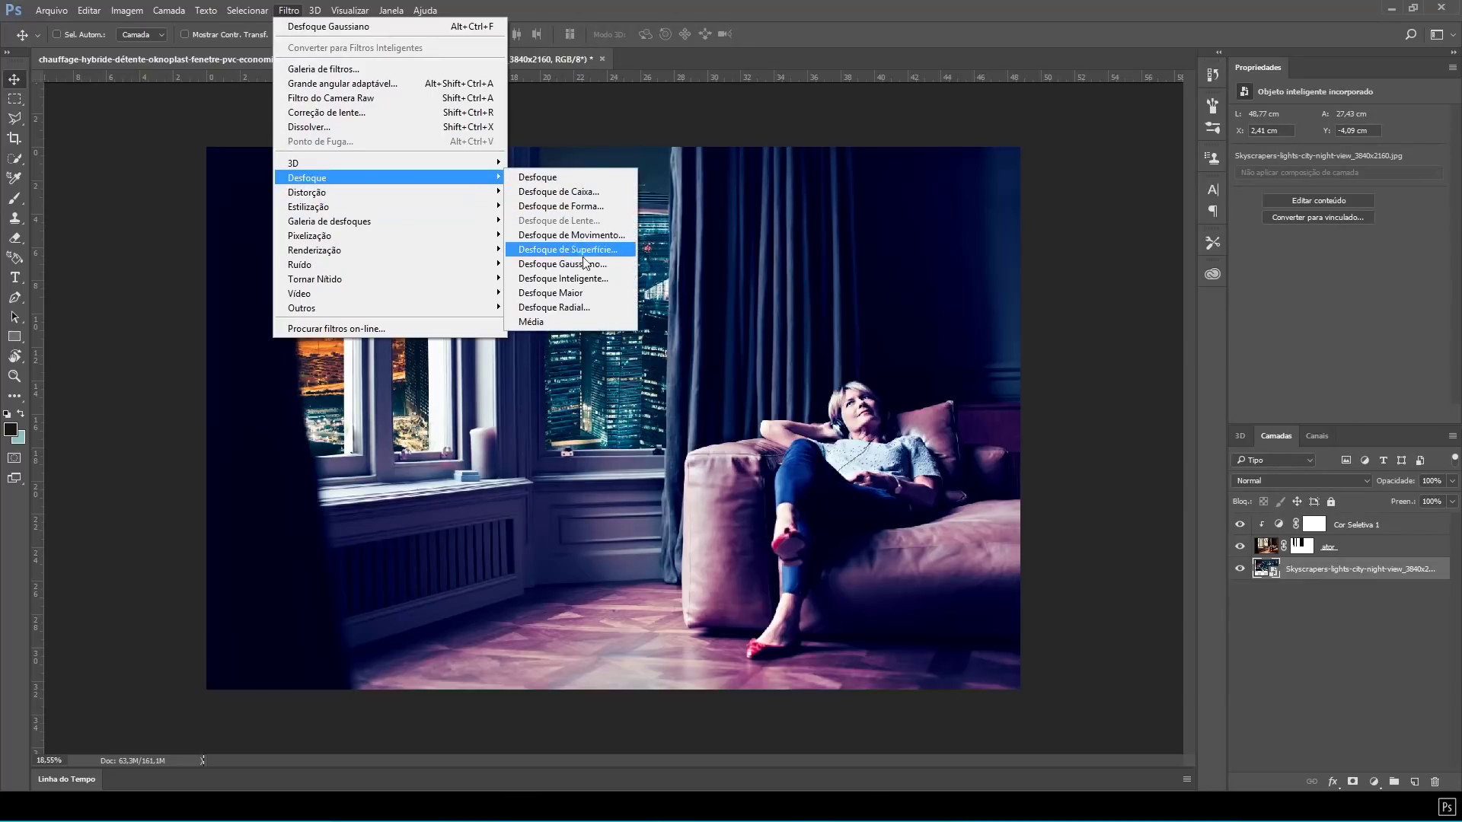
left_click(563, 265)
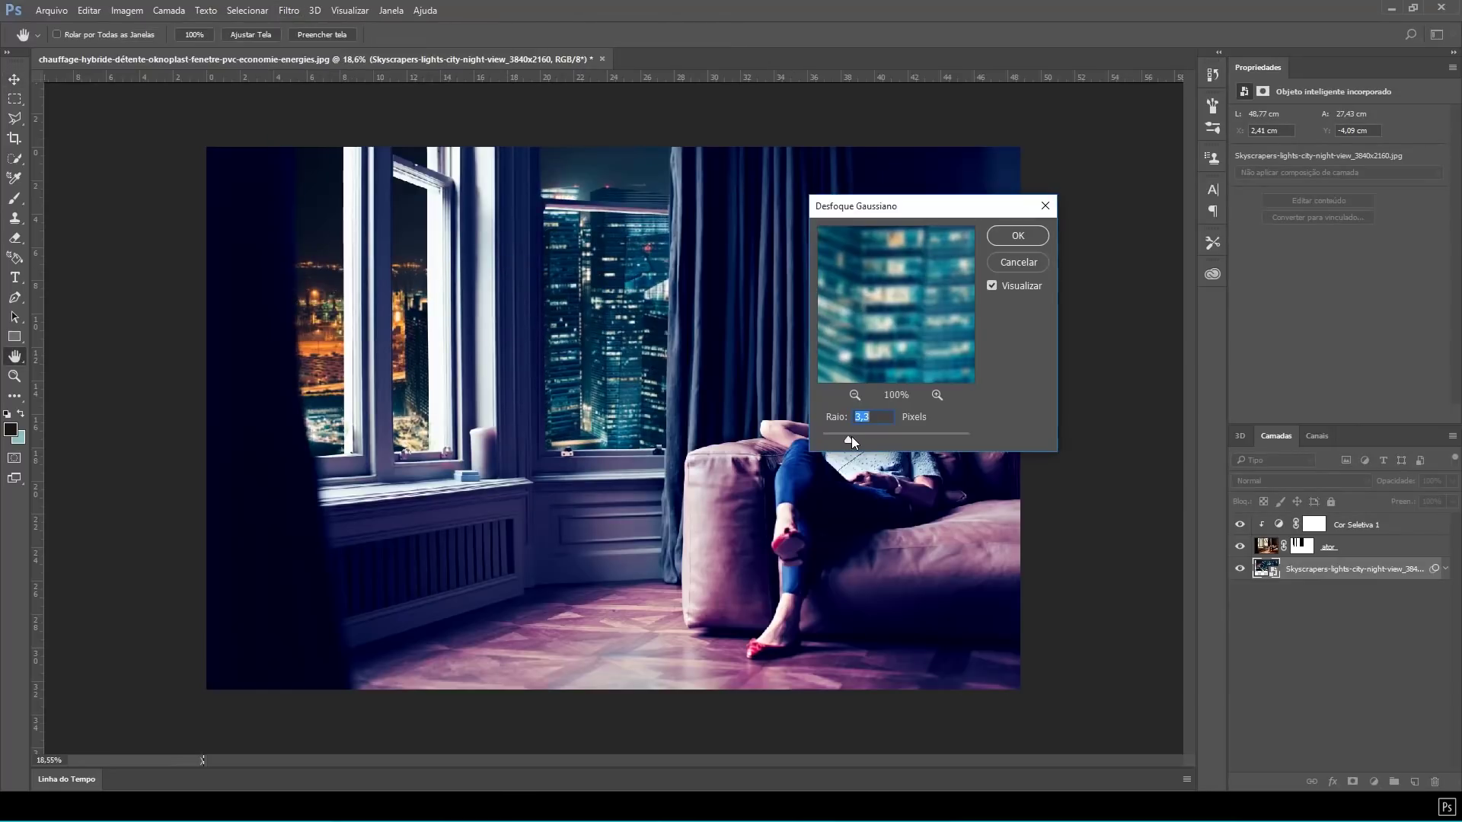
left_click(854, 437)
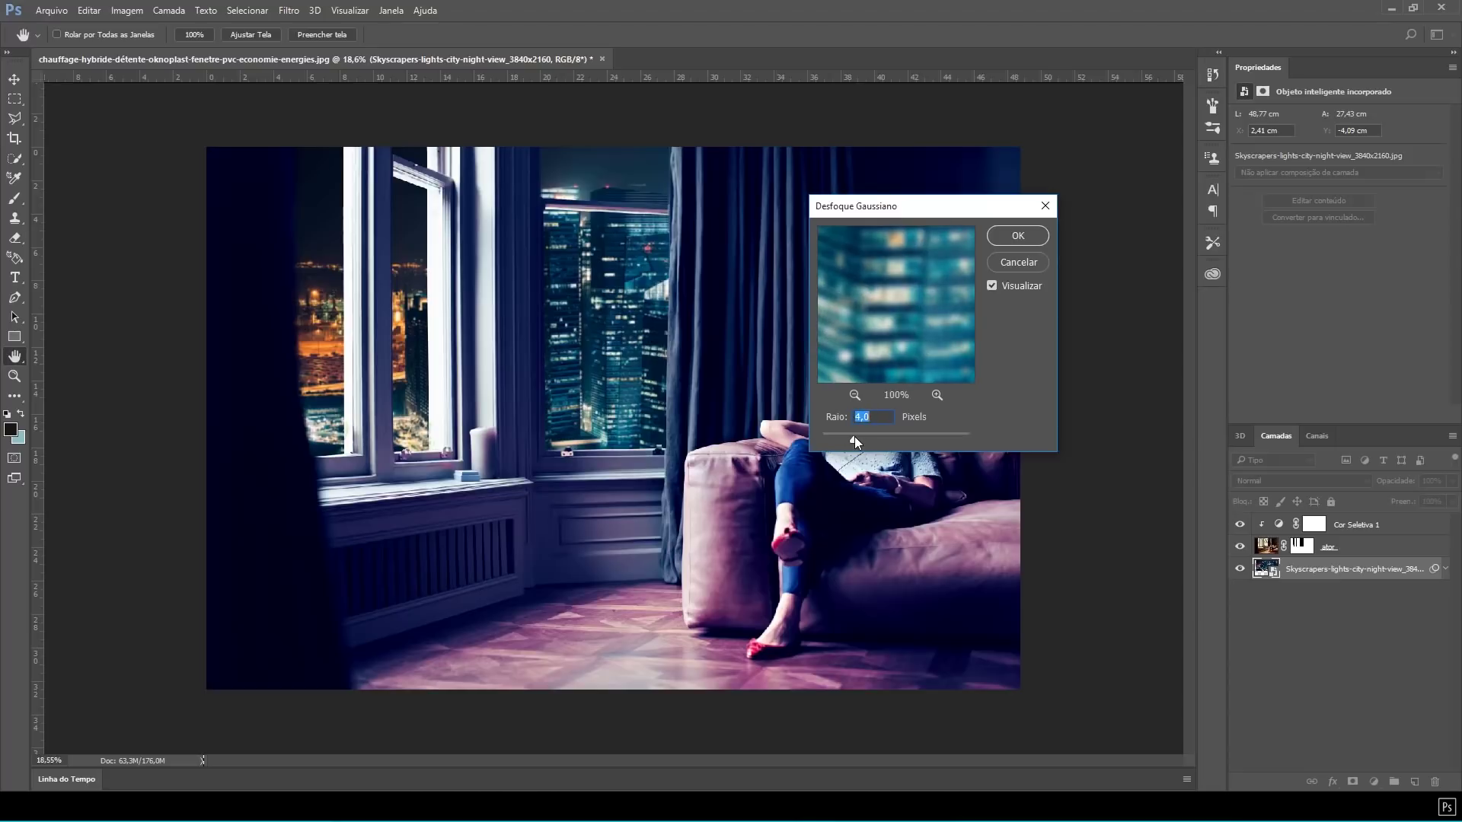
left_click(1030, 236)
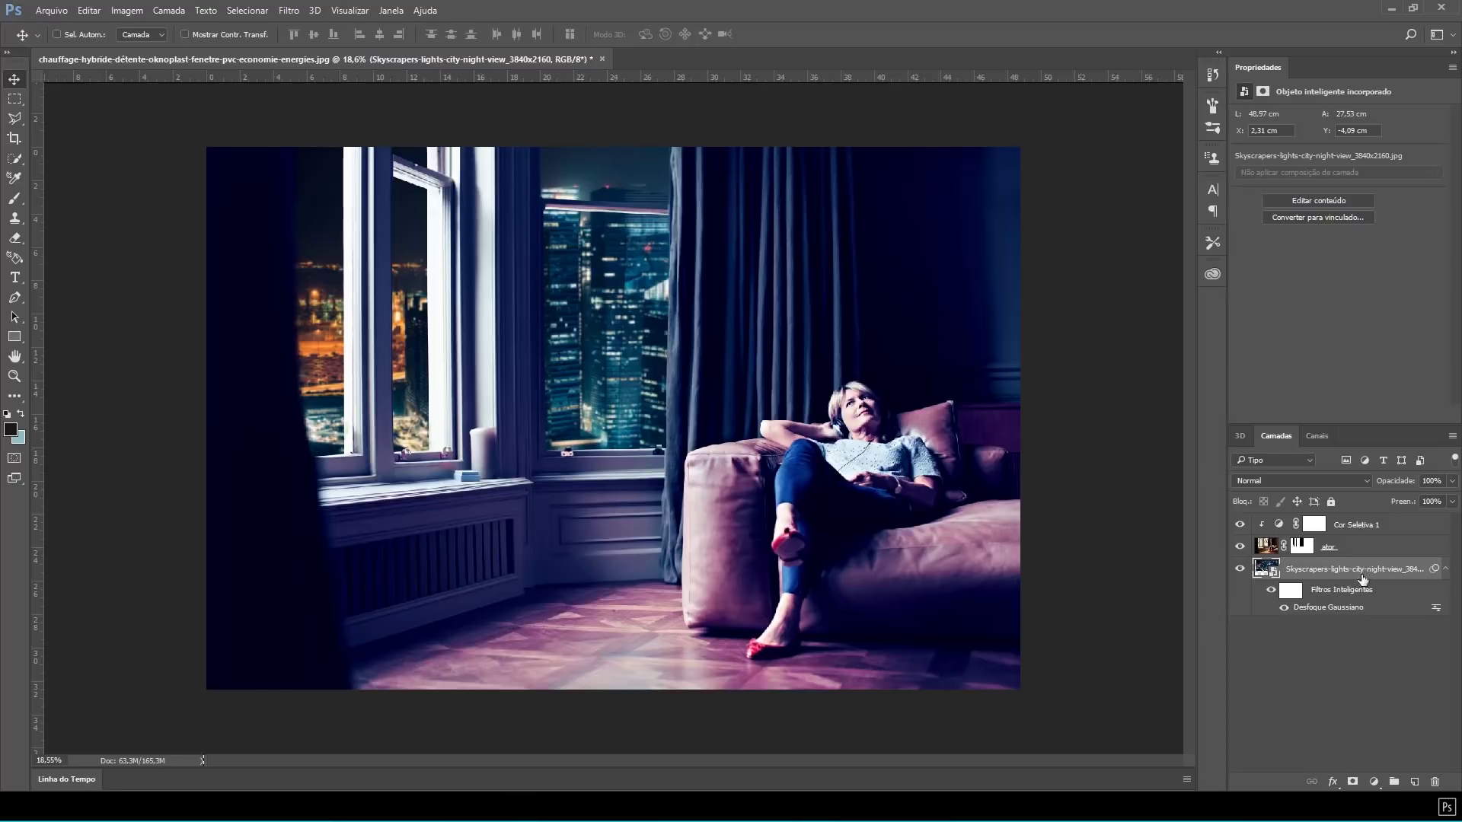
- Add a Color Balance (Equilíbrio de Cores) adjustment layer above the Selective Color layer
left_click(1359, 525)
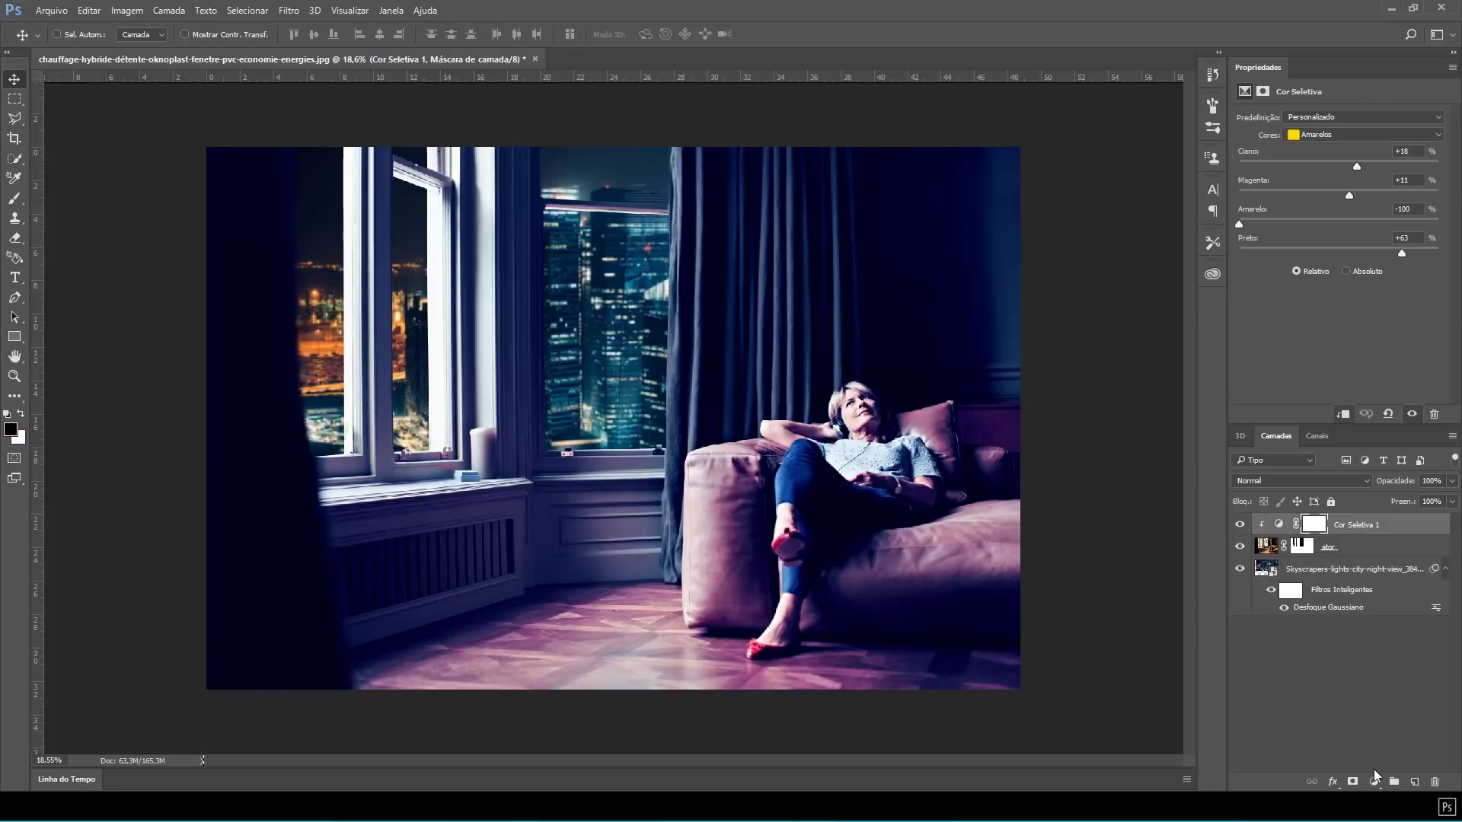
left_click(1374, 781)
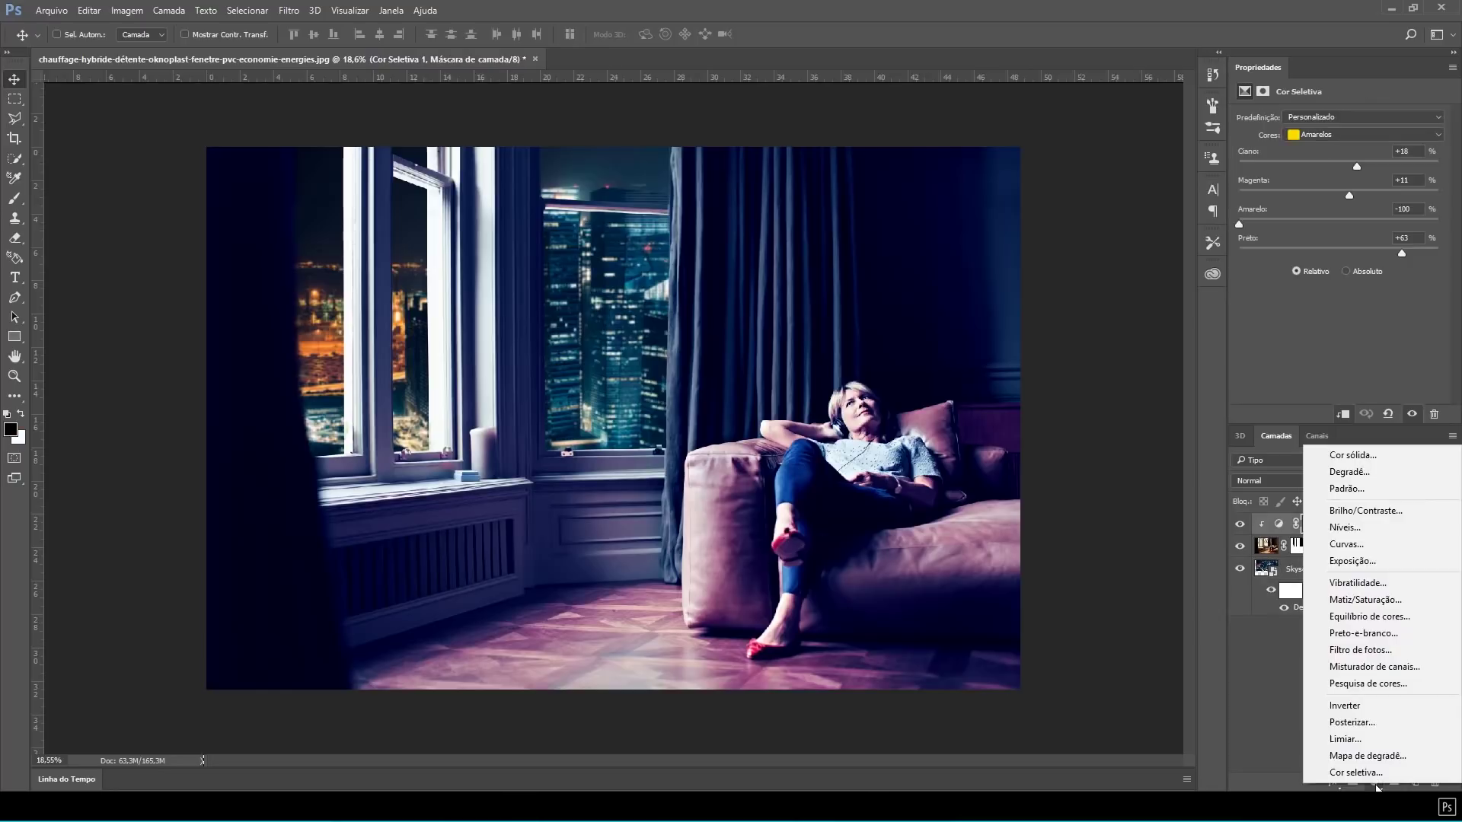
left_click(1375, 784)
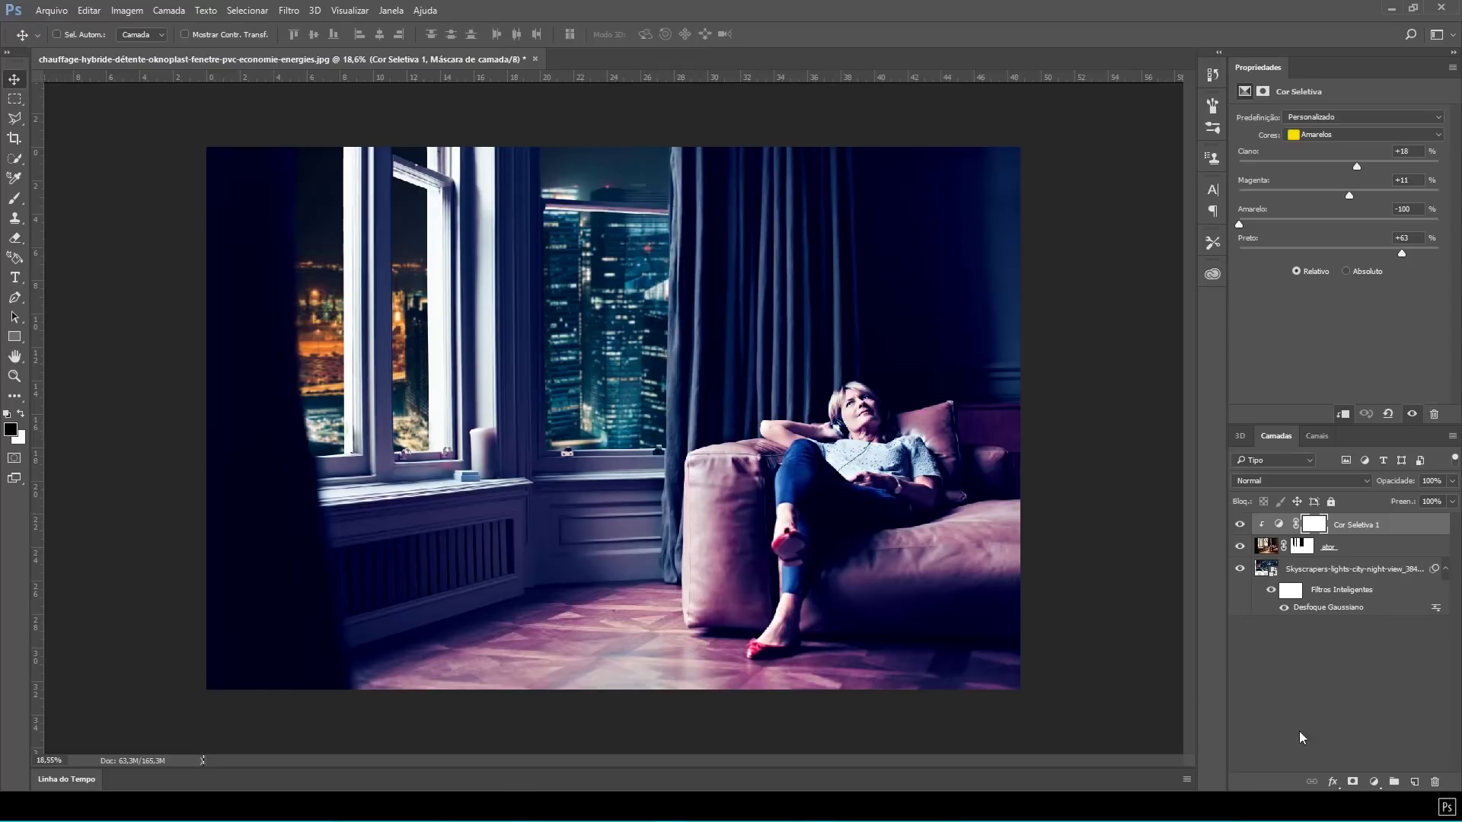
left_click(1374, 782)
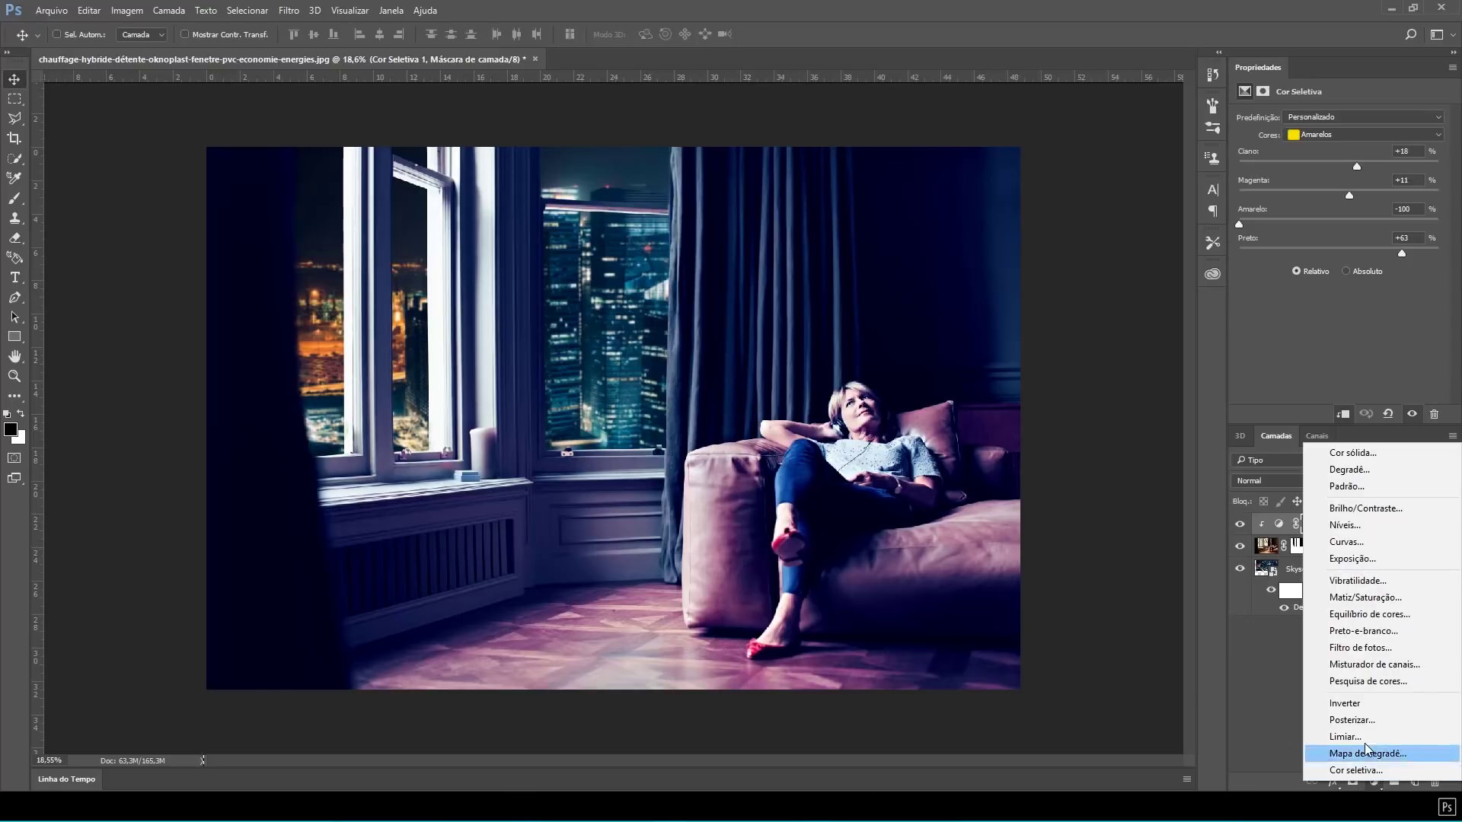
left_click(1370, 613)
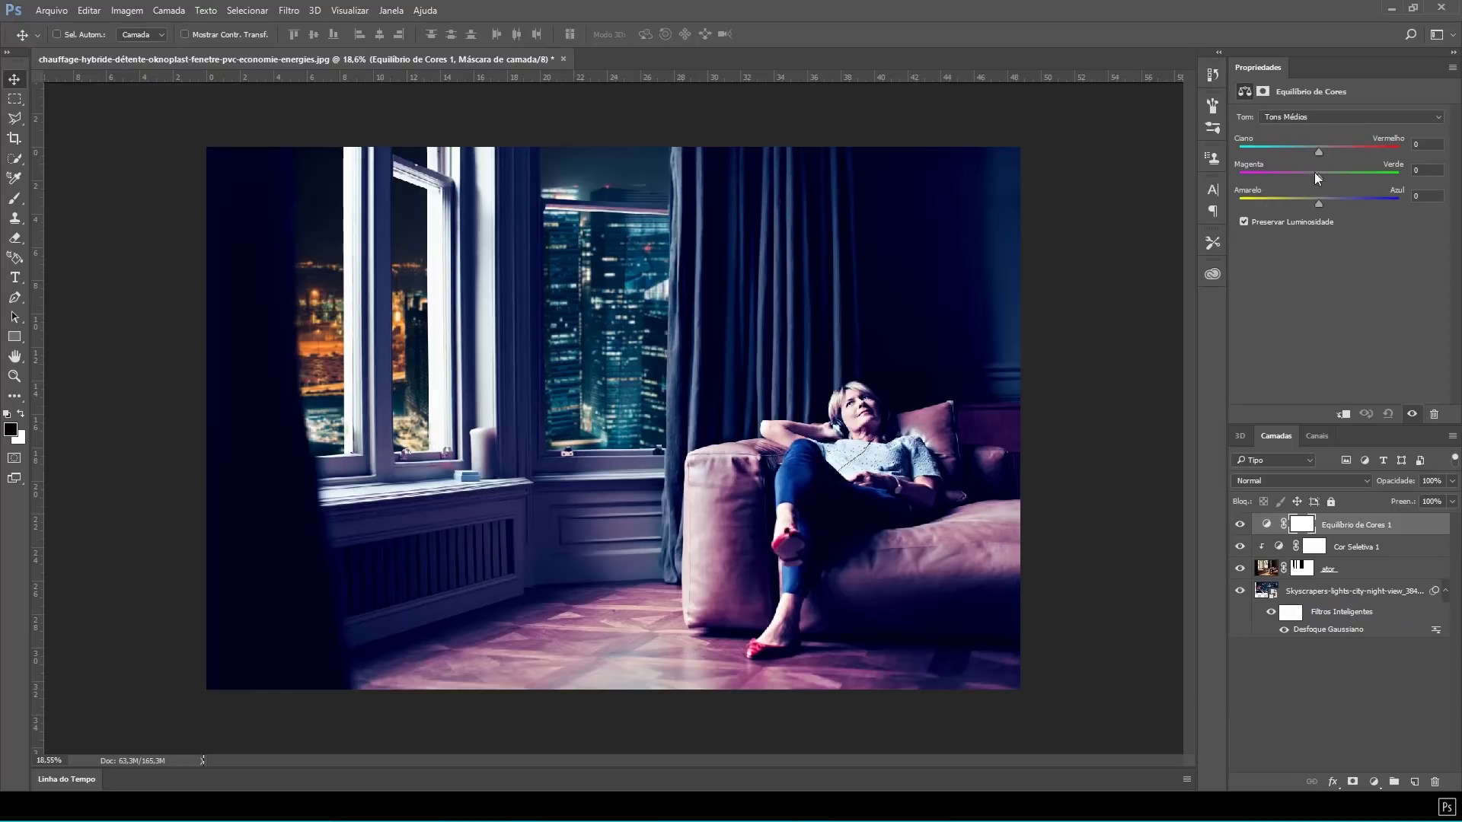
- Set the Color Balance midtones (Tons Médios) to cyan-red -8, magenta-green +22 and yellow-blue +21
left_click_drag(1318, 152, 1337, 204)
left_click_drag(1305, 151, 1309, 151)
left_click_drag(1326, 175, 1331, 198)
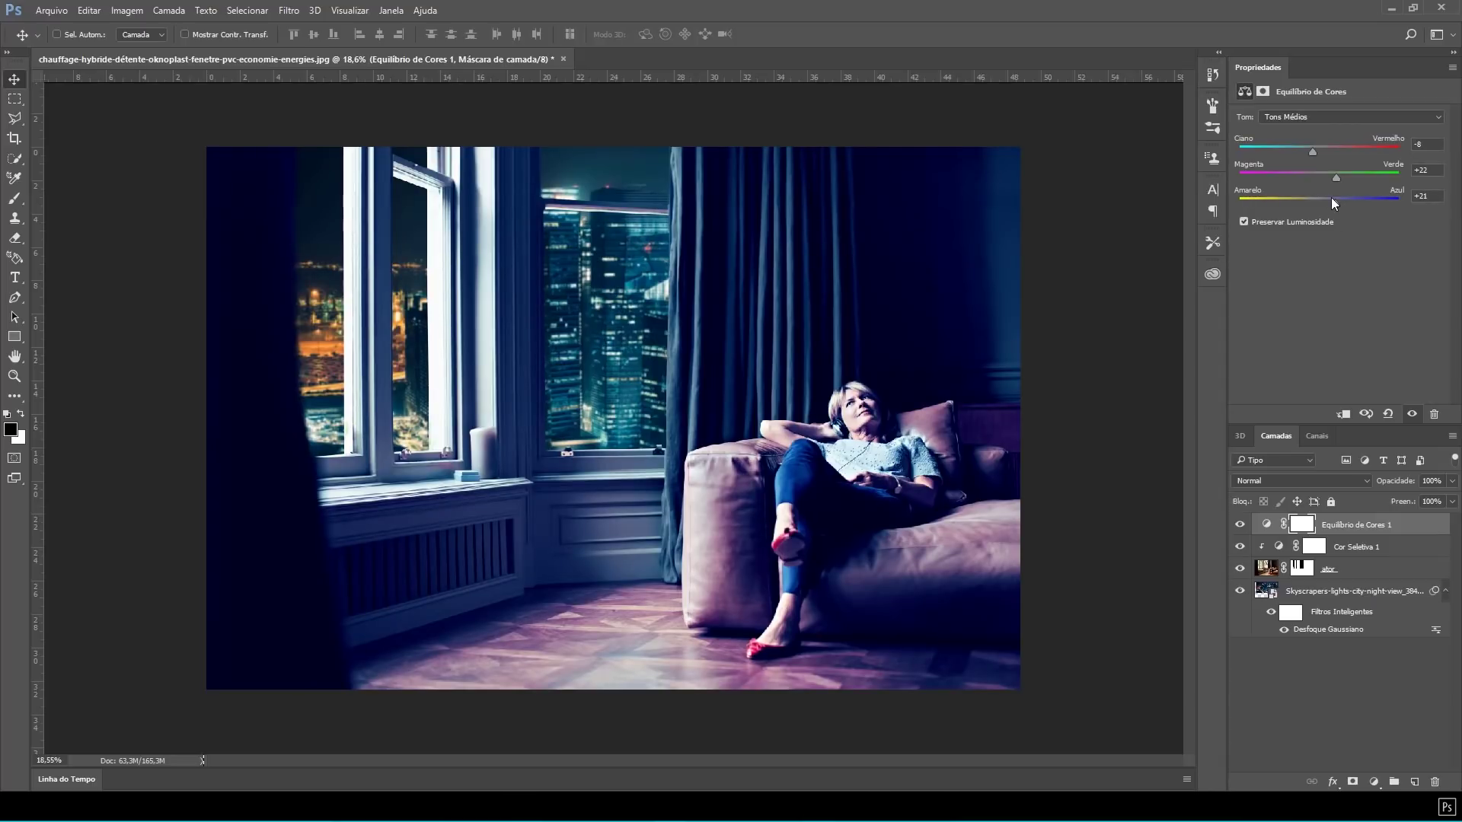